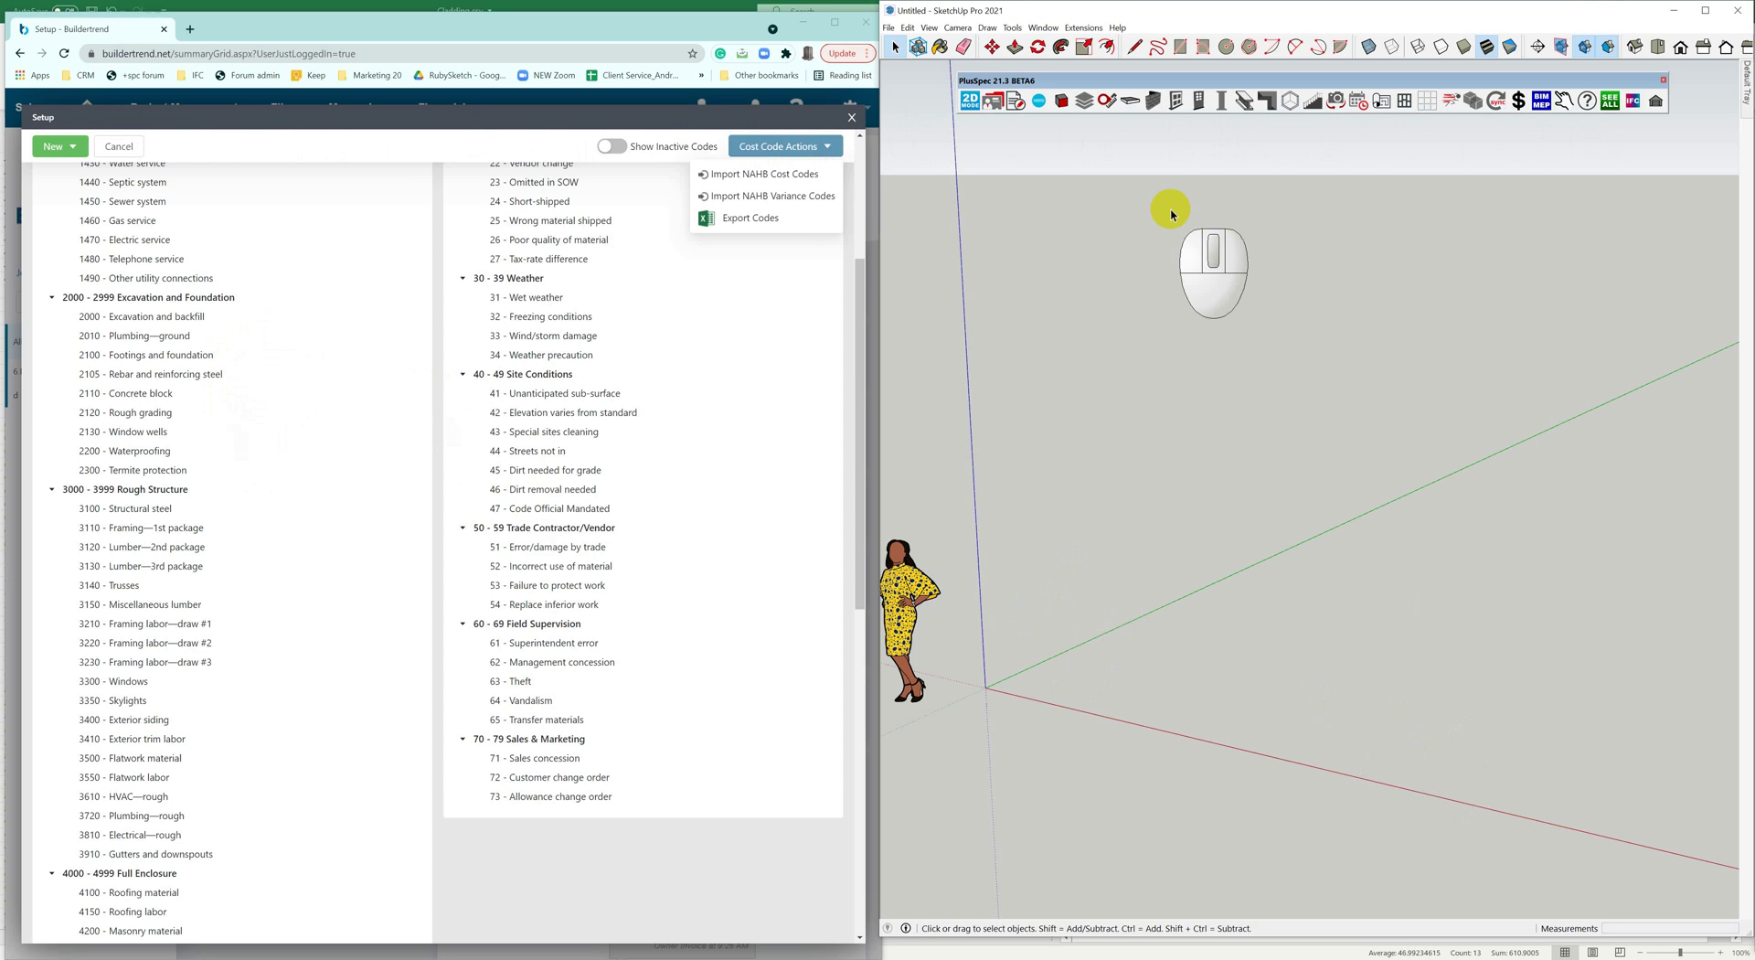
Step: Draw a lightweight framed wall with cladding about 3.9 m long, parallel to the red axis, and close the wall settings
click(1154, 107)
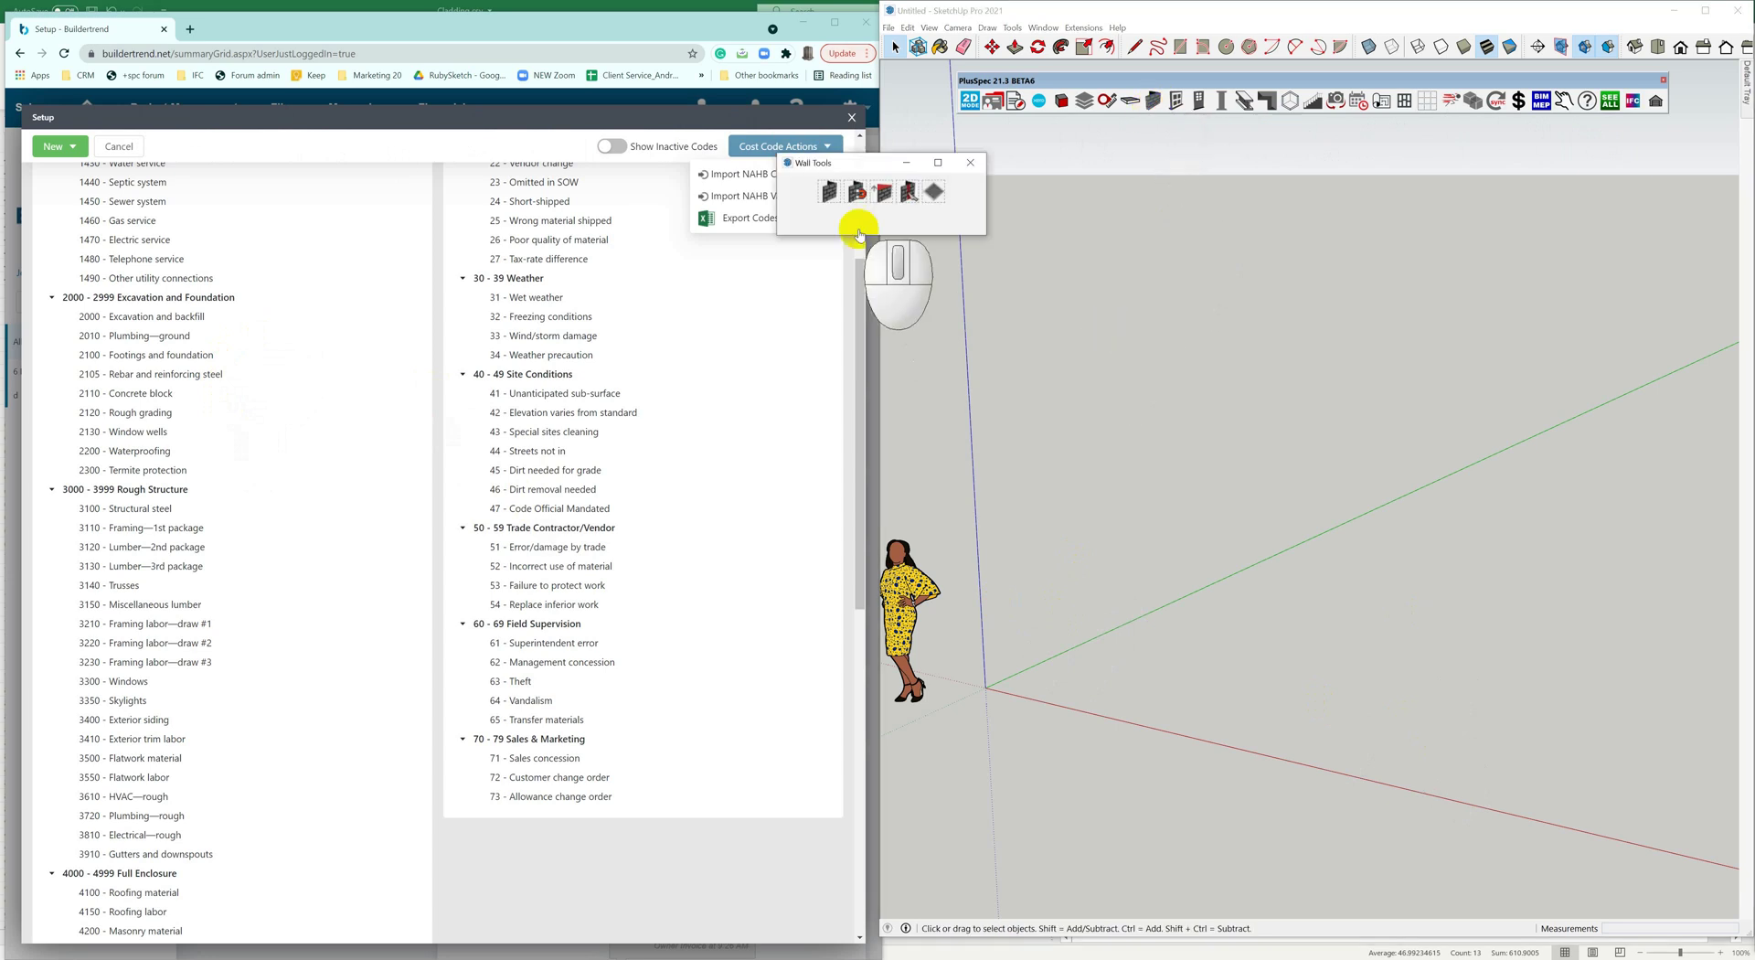
click(829, 194)
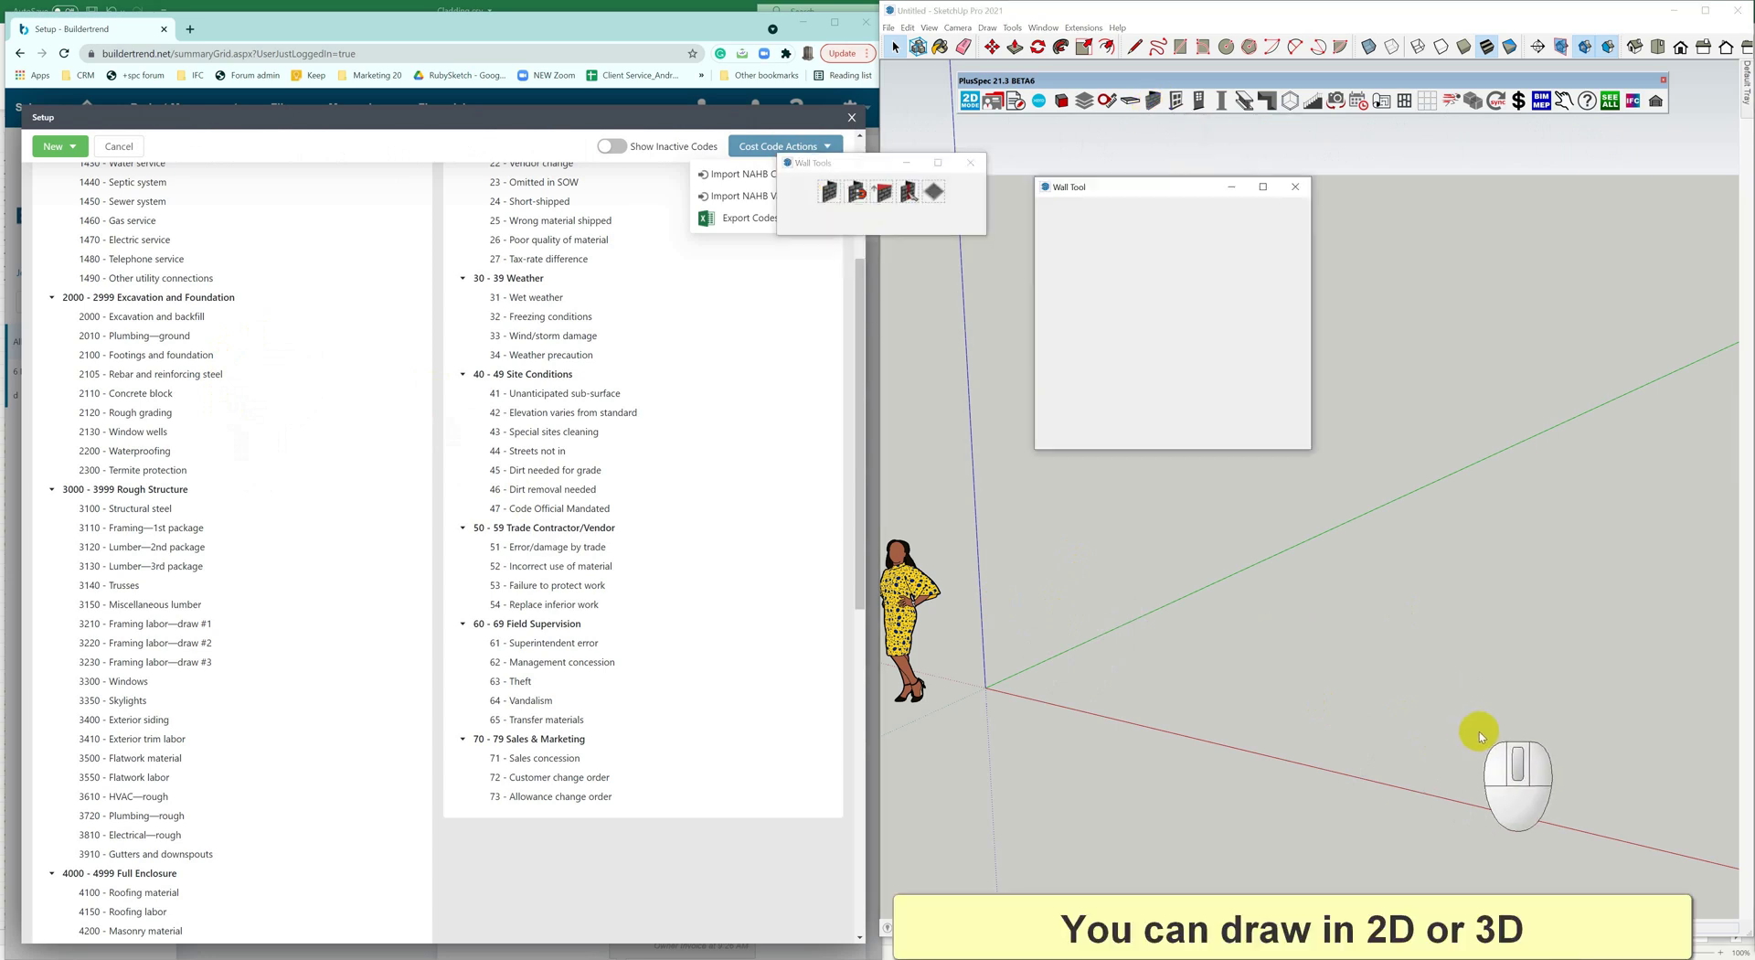
click(1624, 784)
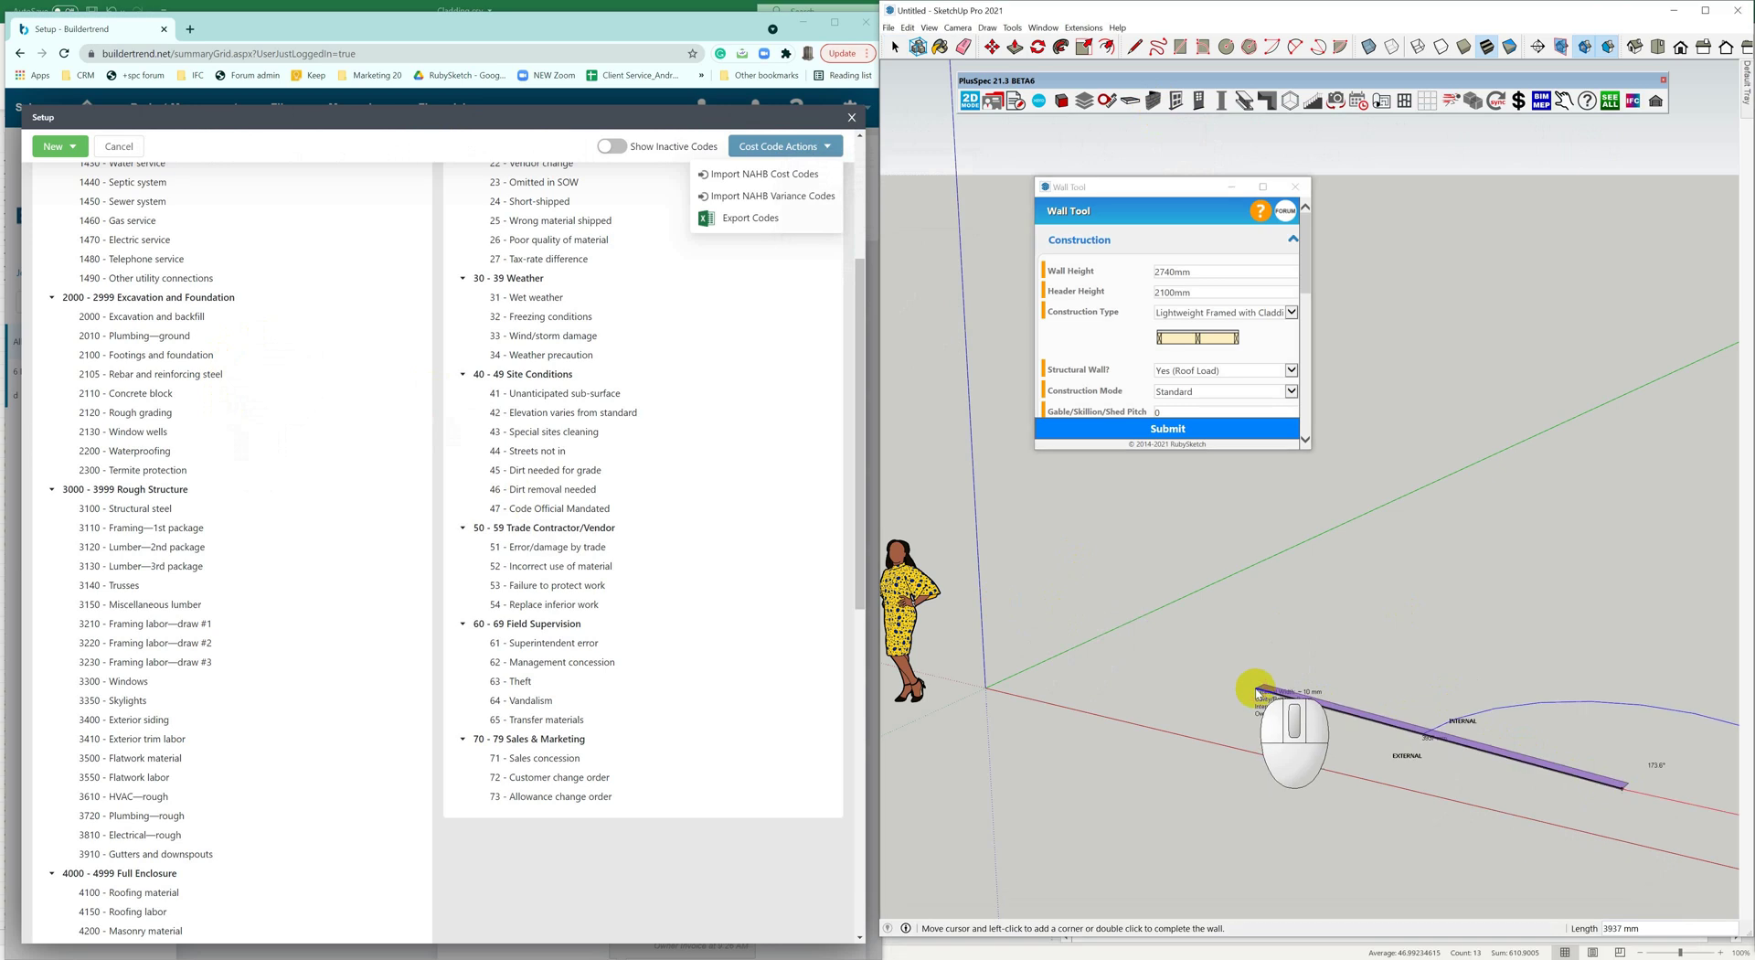
double_click(1252, 692)
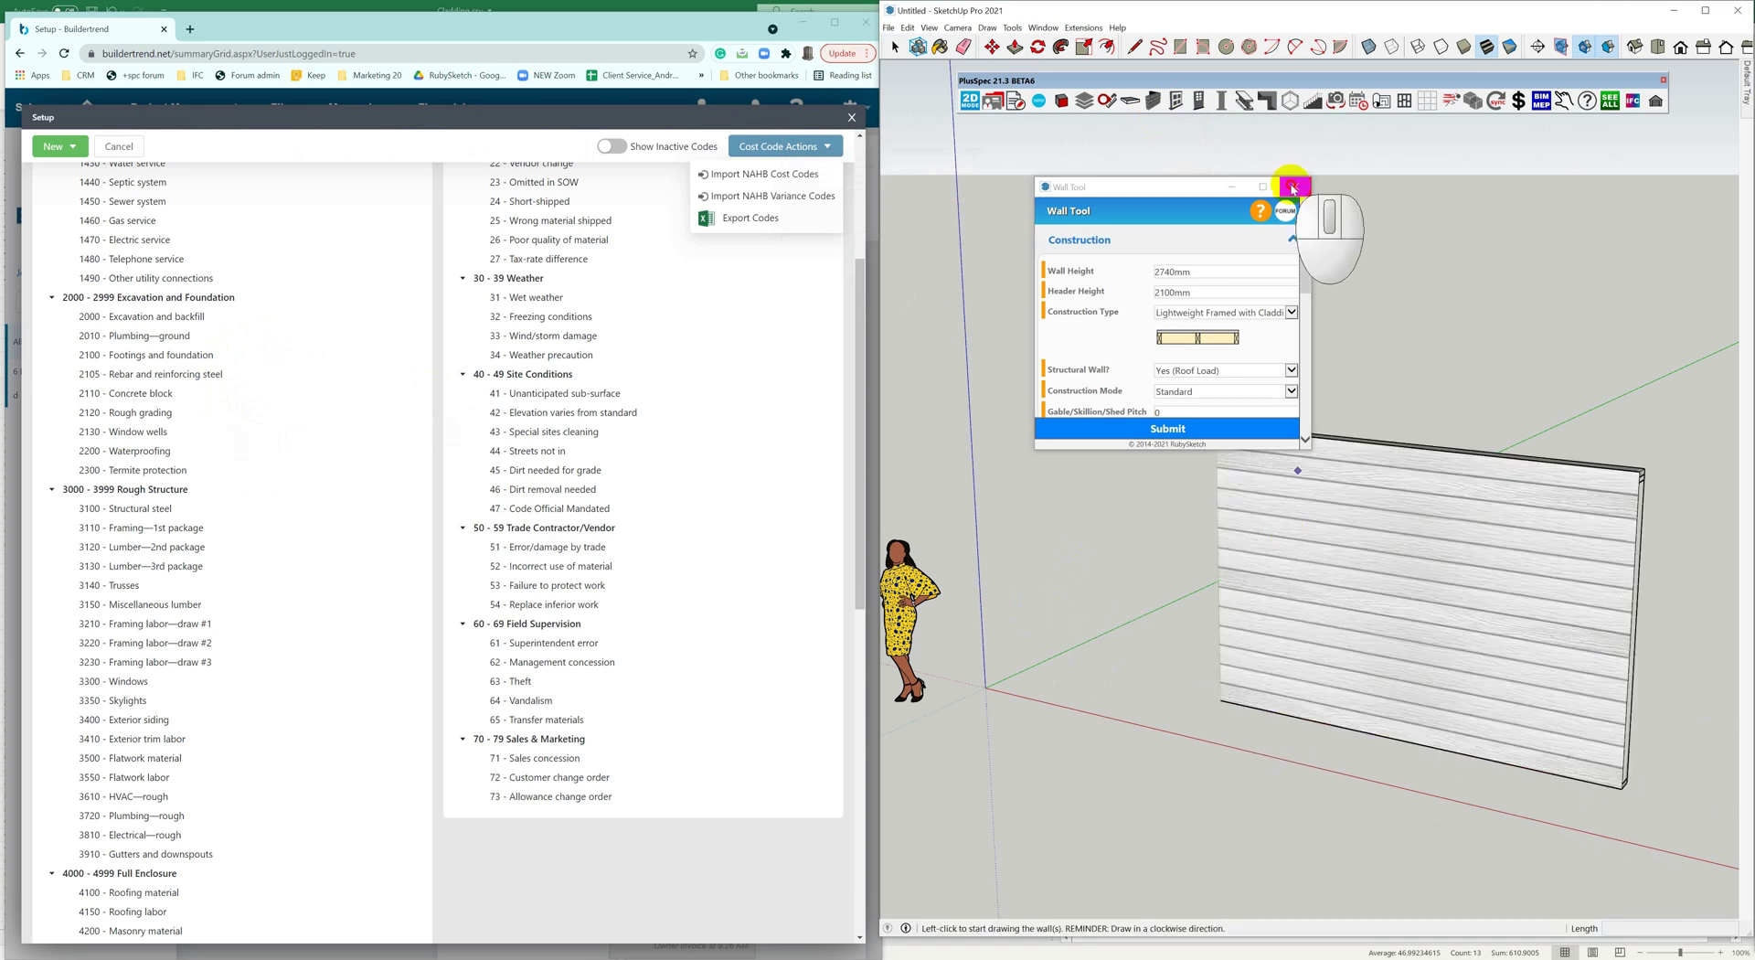
click(1292, 188)
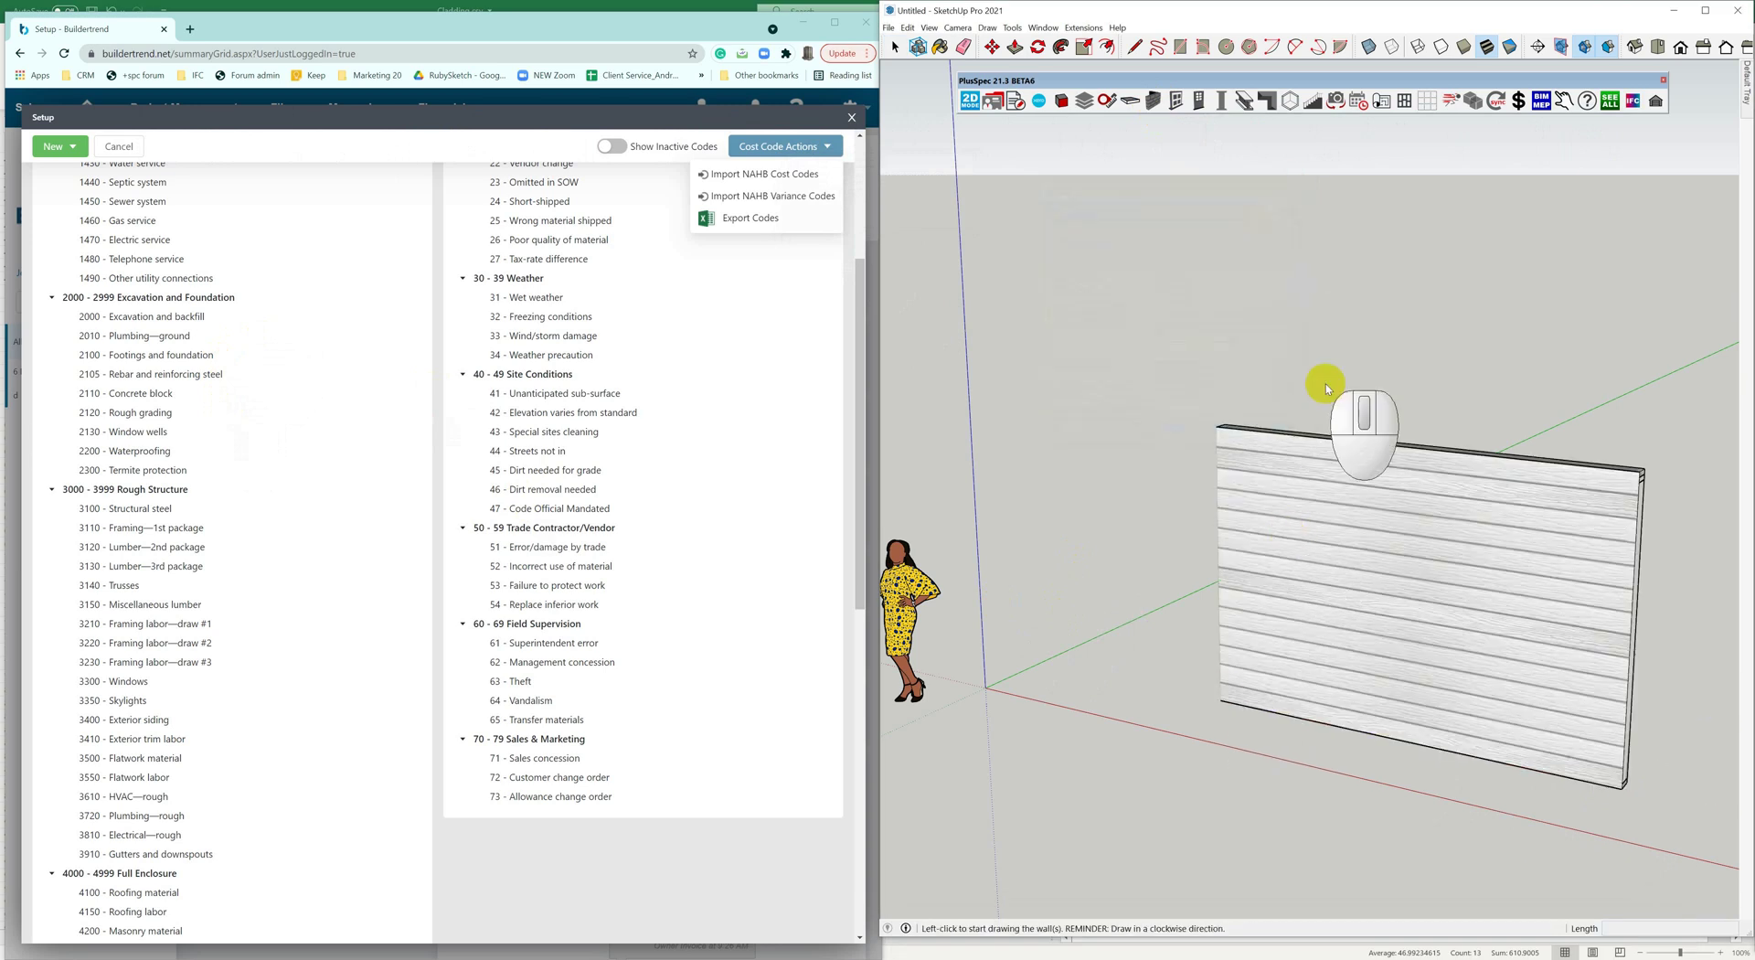
Step: Run a takeoff of all items in the model and reposition the takeoff summary for viewing
right_click(1327, 524)
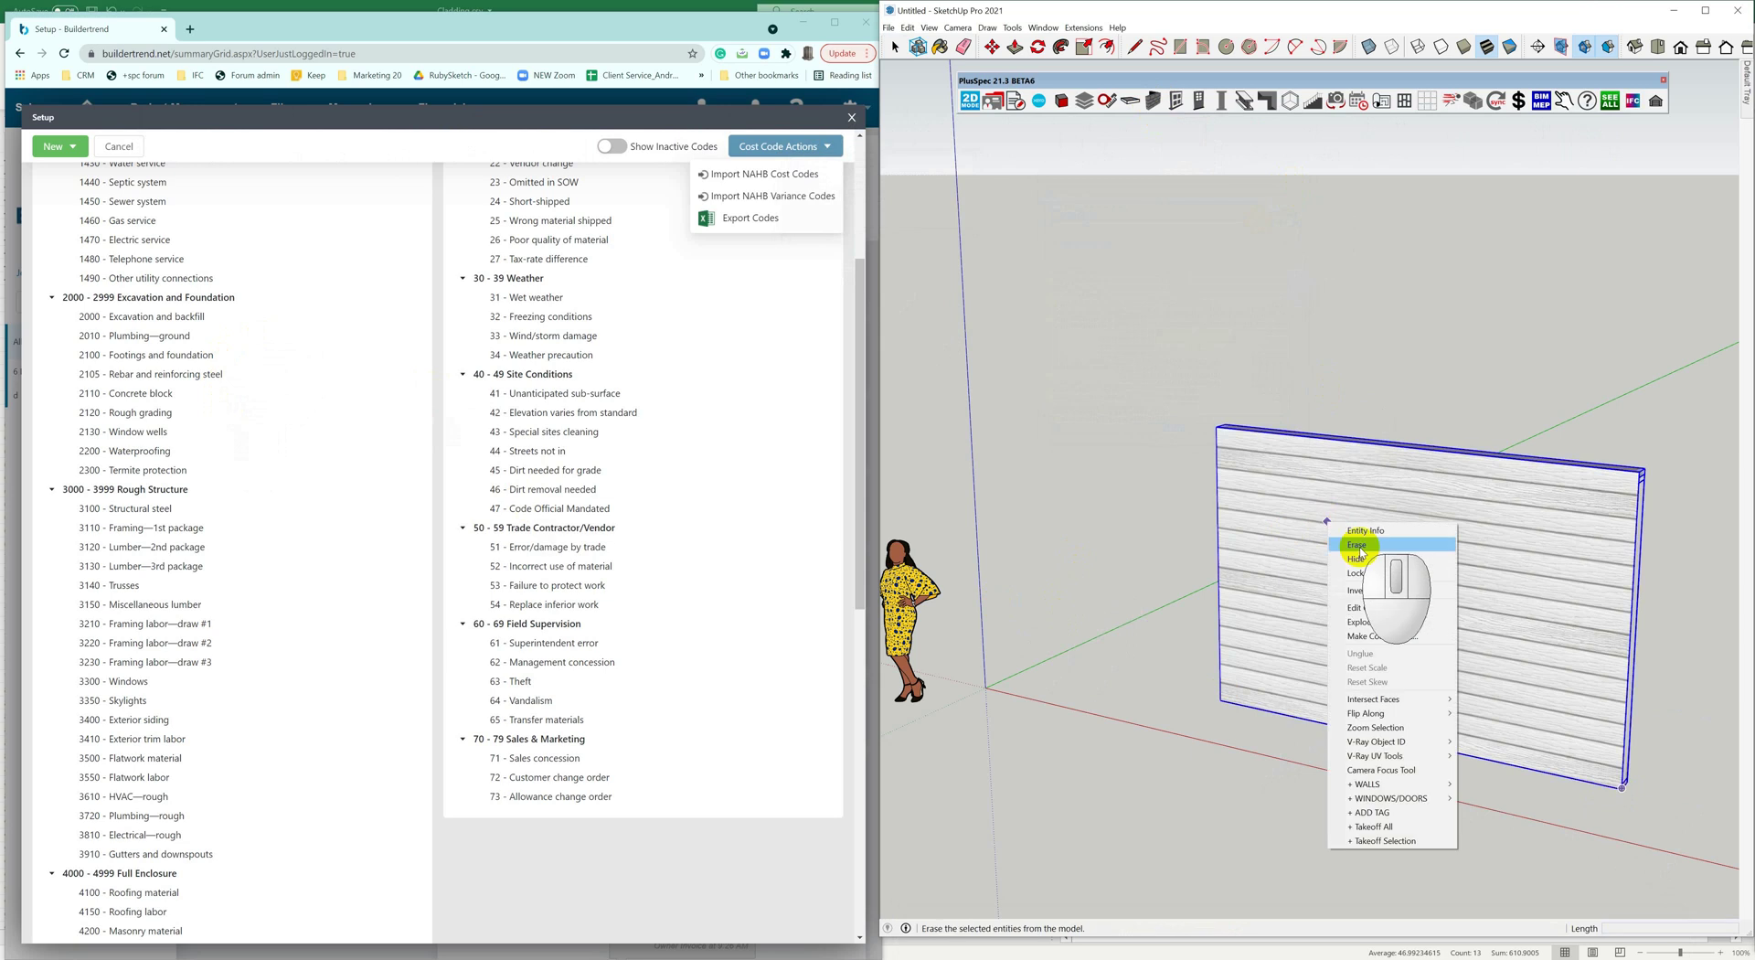
click(1428, 828)
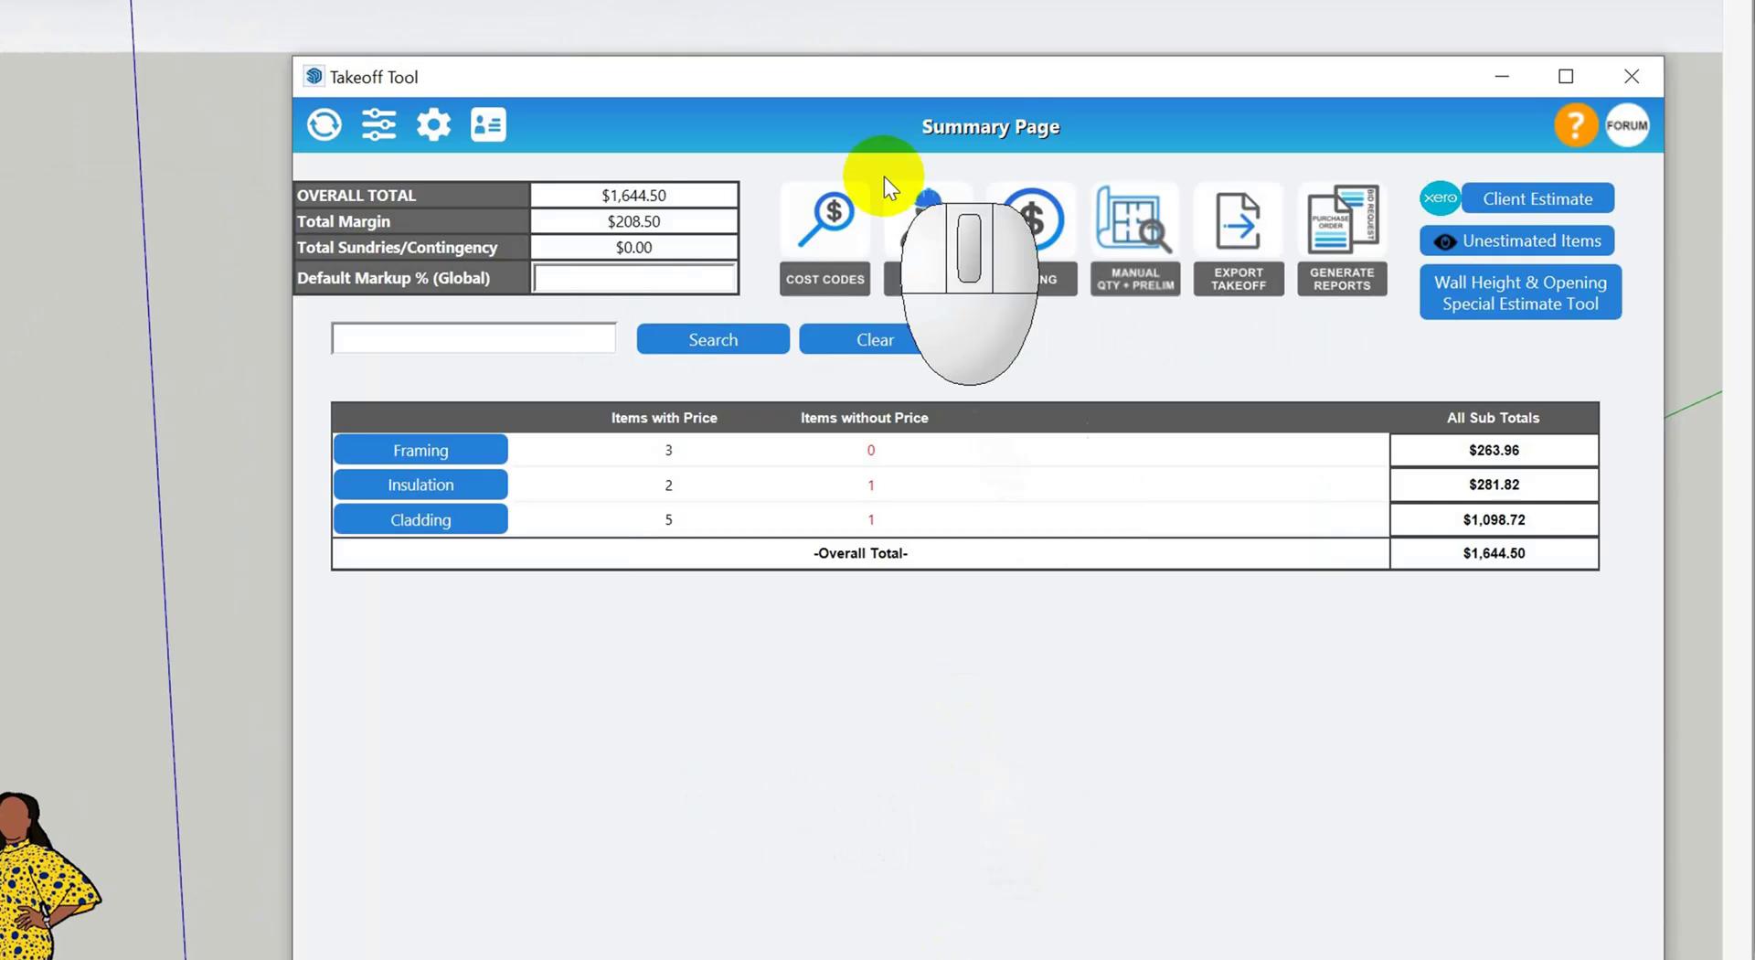
drag(797, 90, 571, 34)
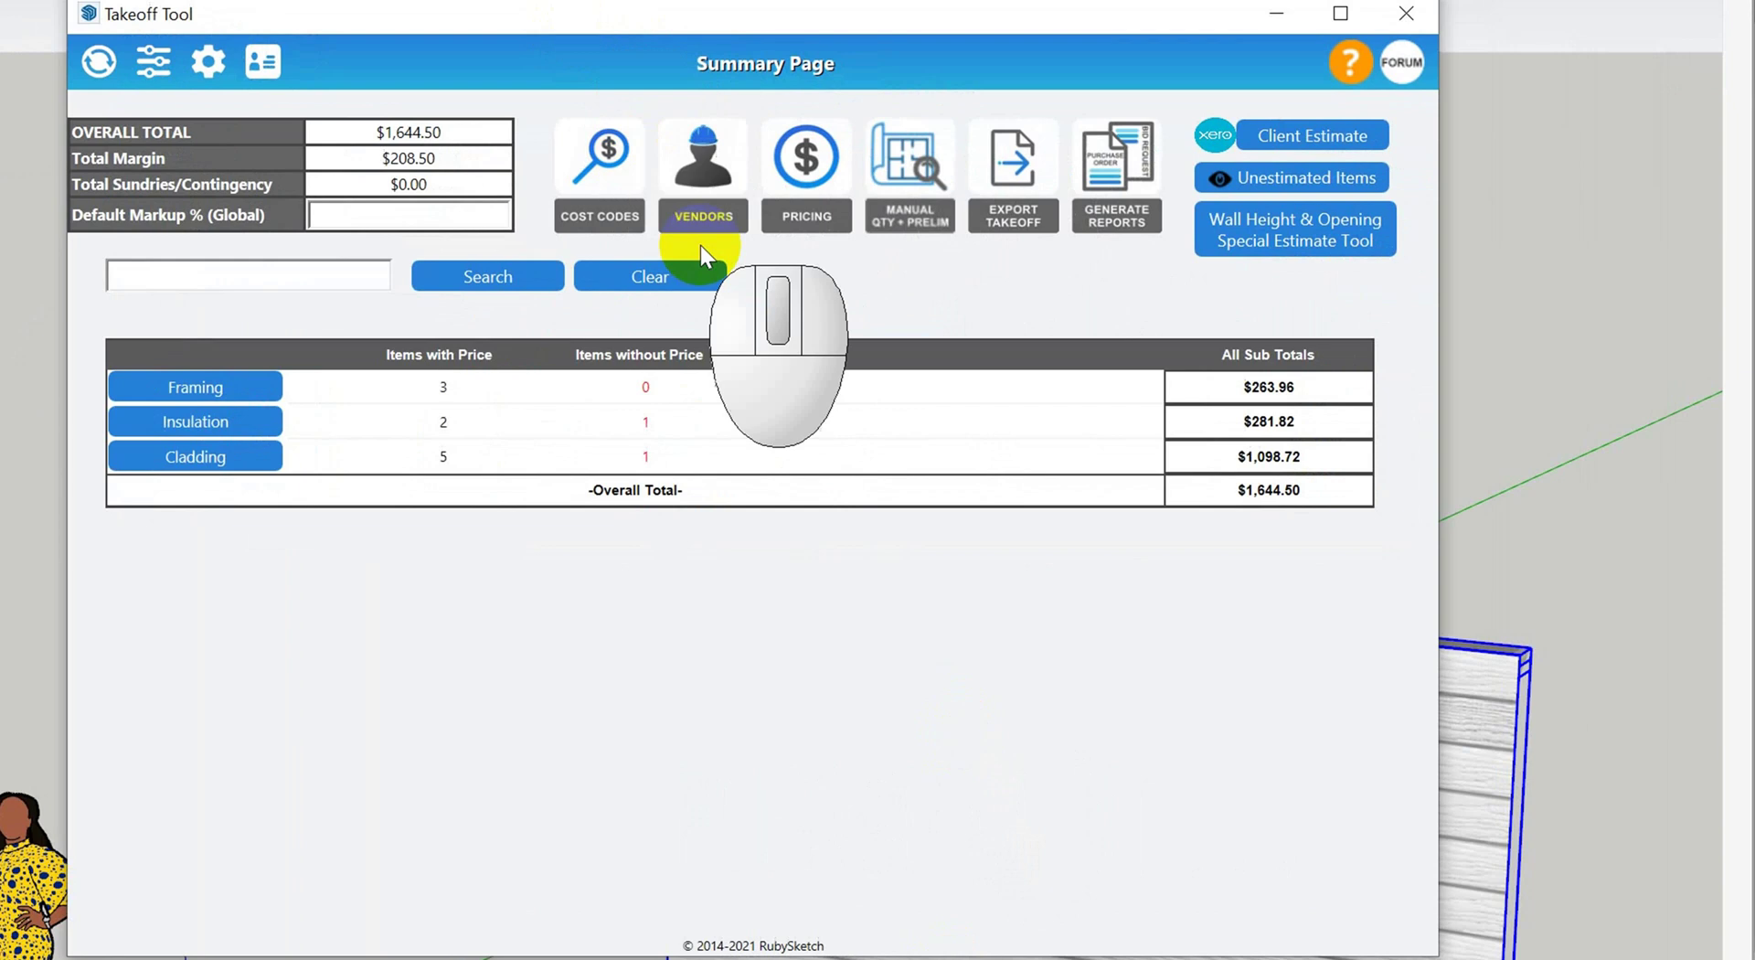
Step: Review the takeoff's cost code import and export options, then close them
click(593, 192)
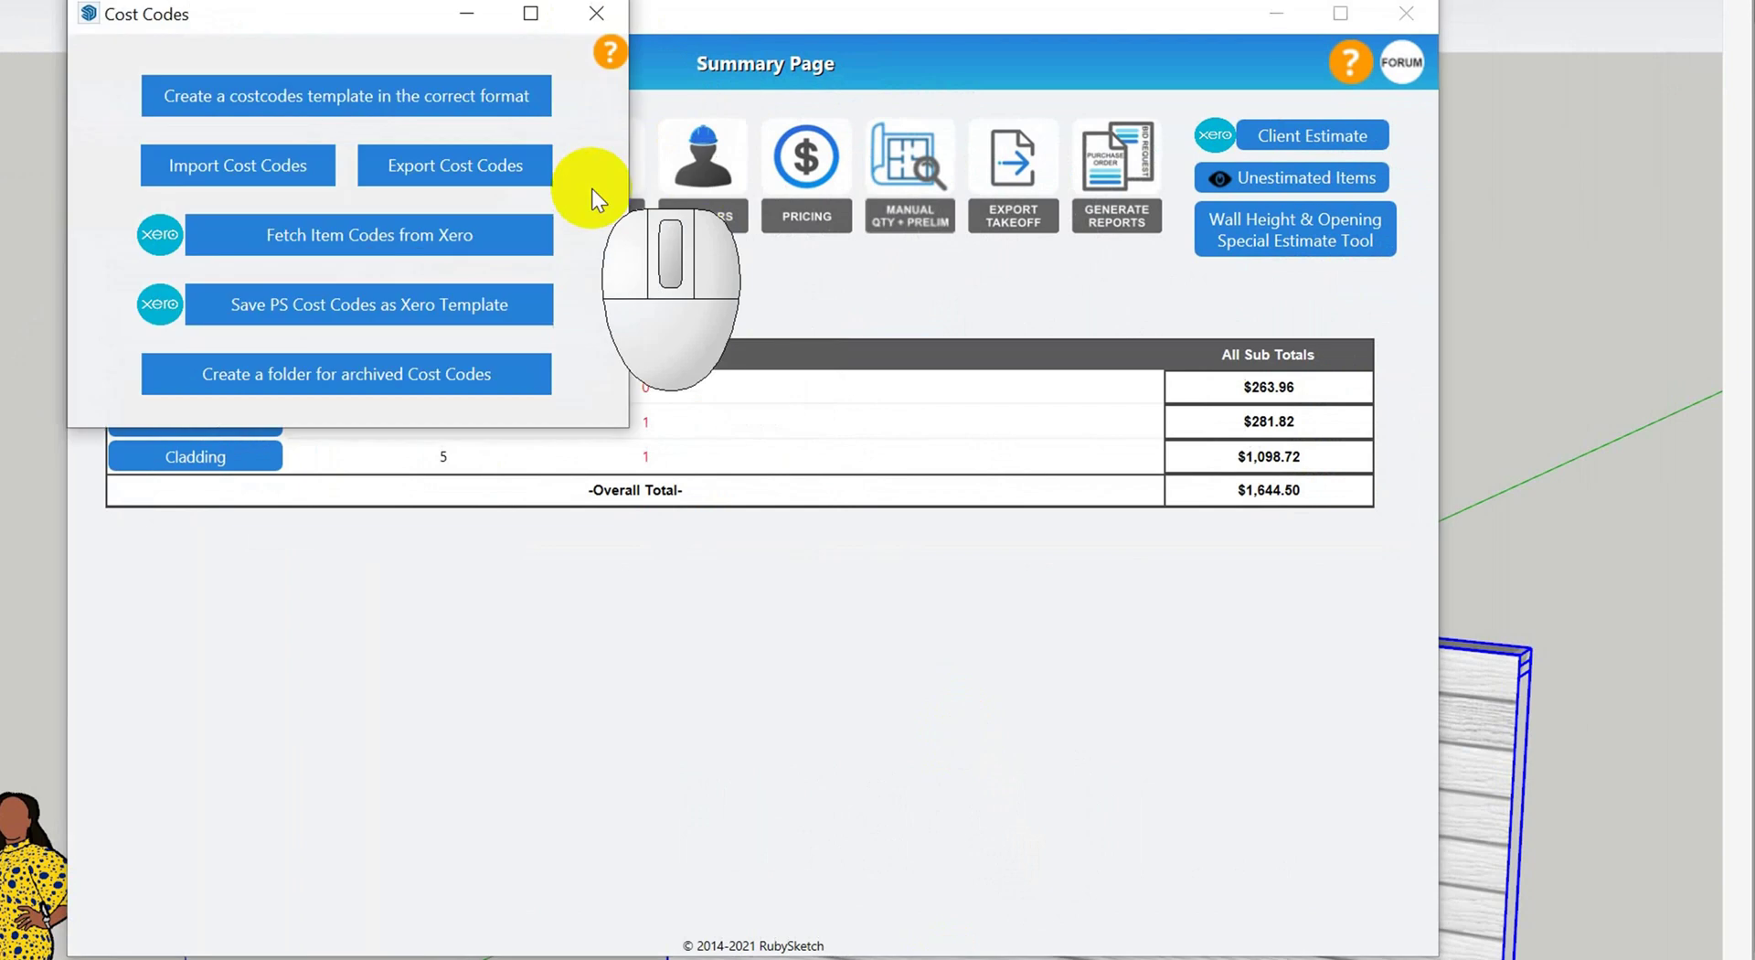
drag(368, 24, 368, 276)
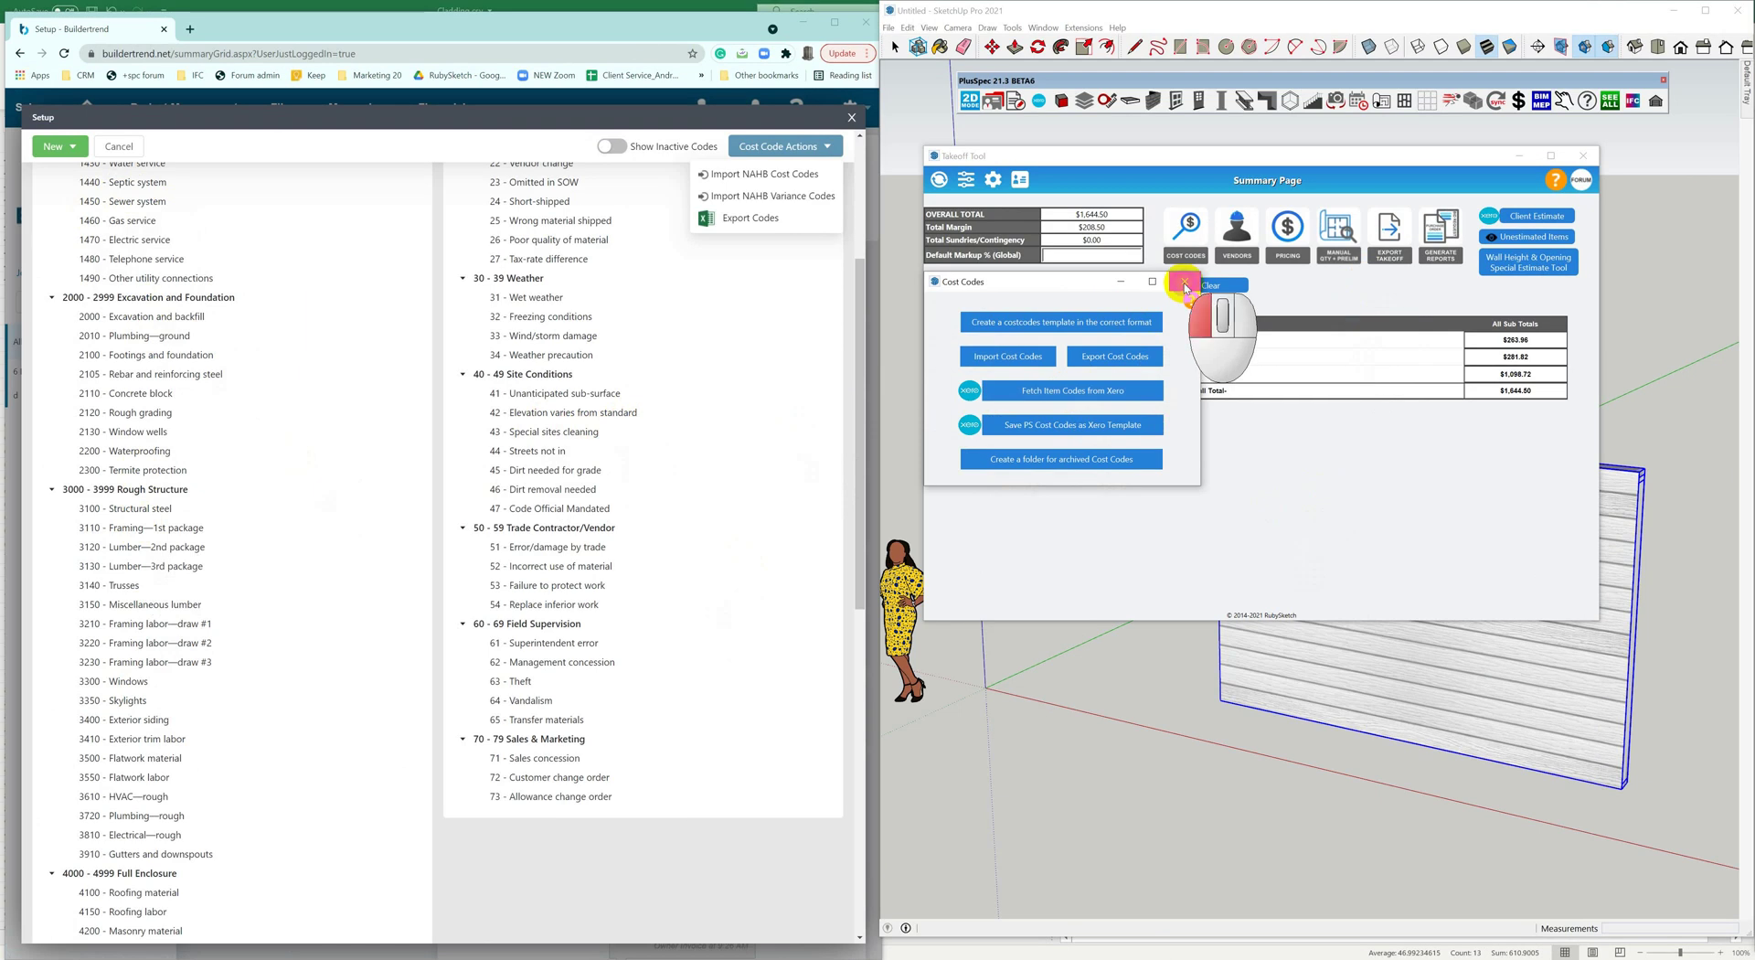
click(1184, 285)
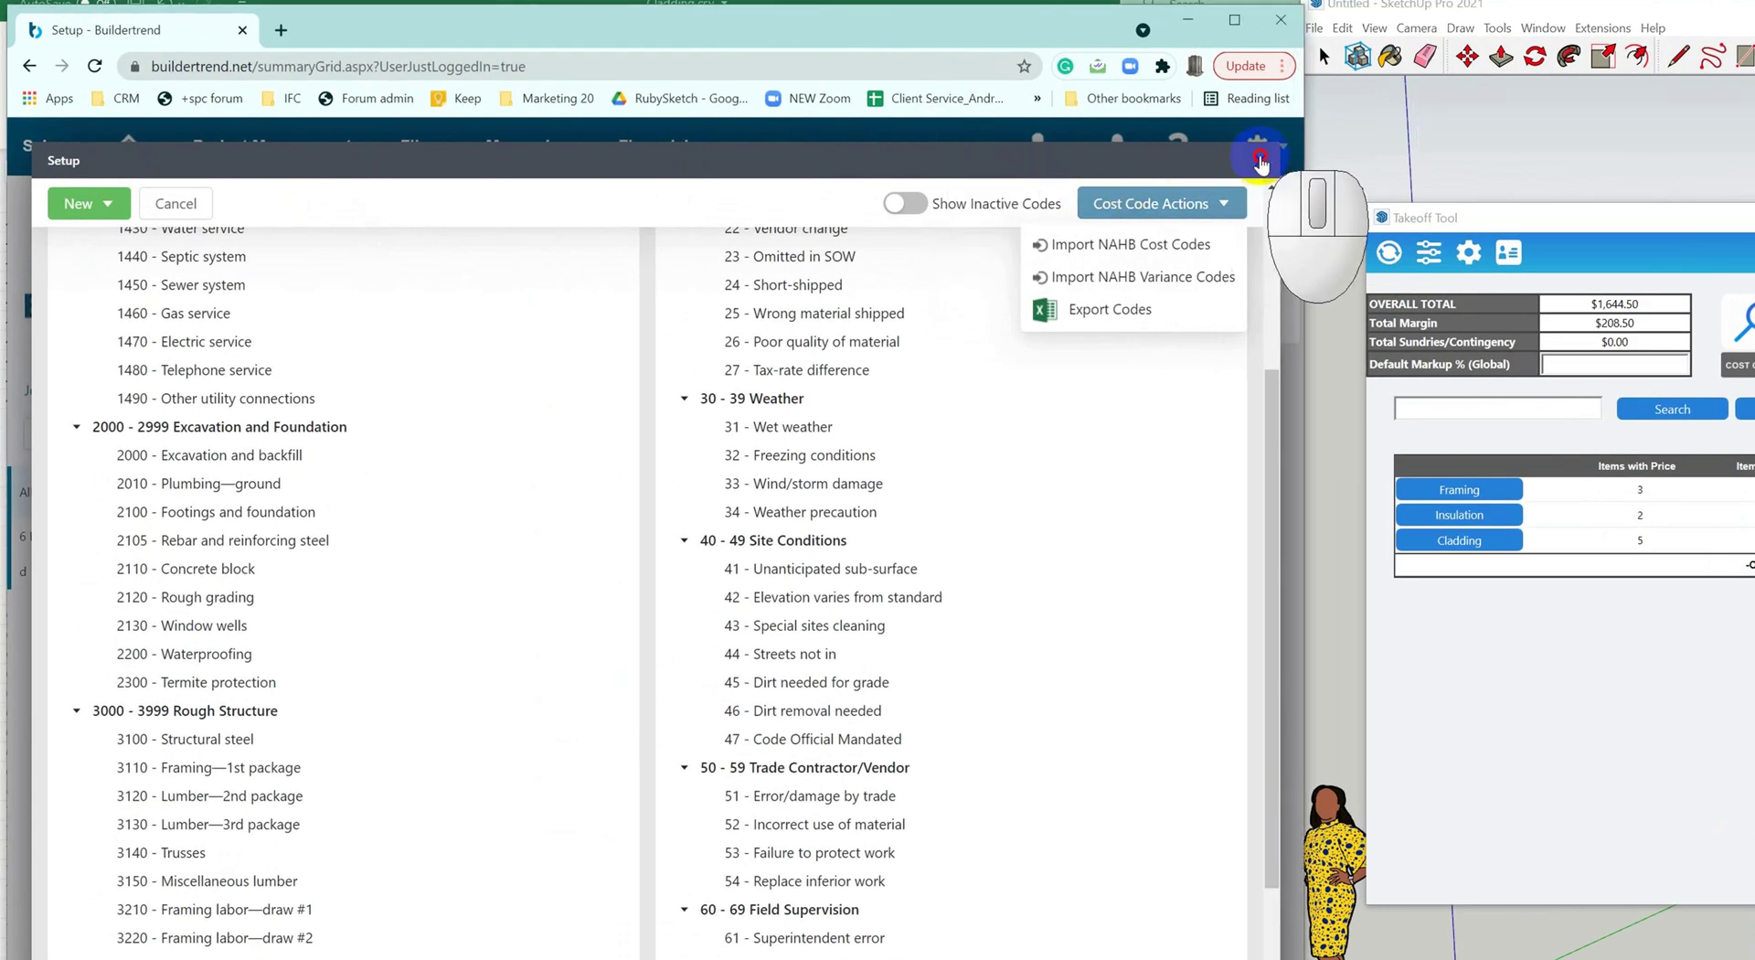
Step: Switch to Buildertrend, reopen its Cost Codes setup in a wider window, and check the available cost code actions
click(1260, 162)
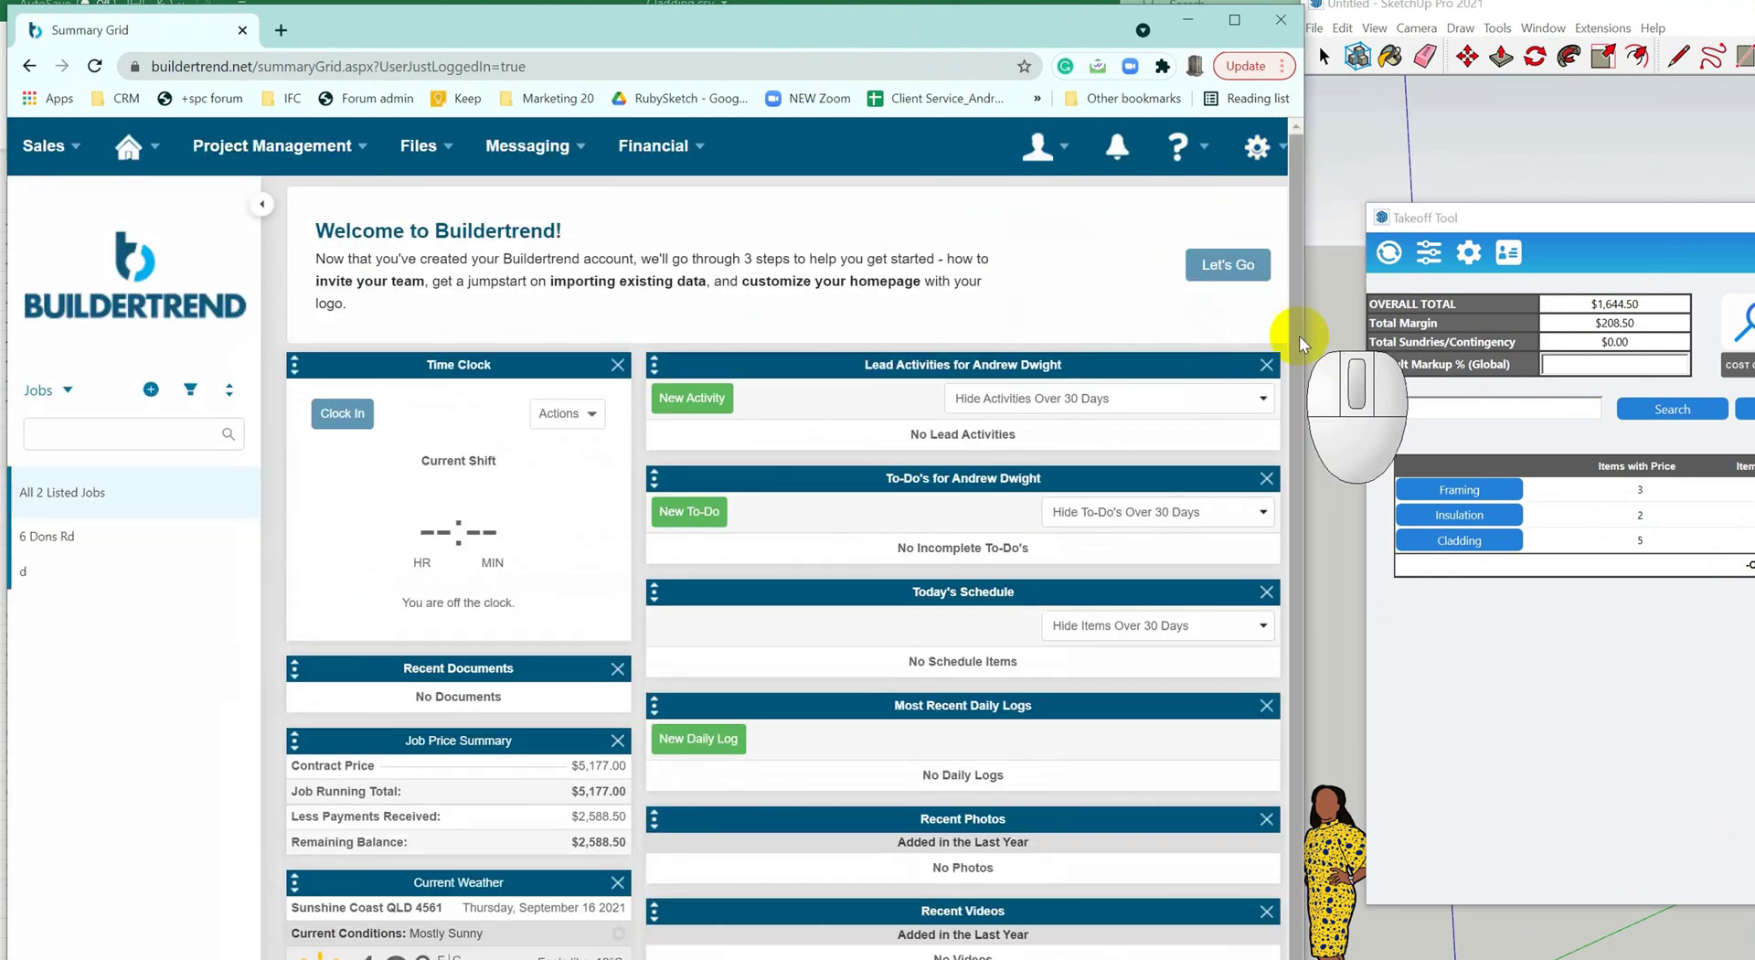
drag(1301, 331, 1397, 331)
click(1362, 151)
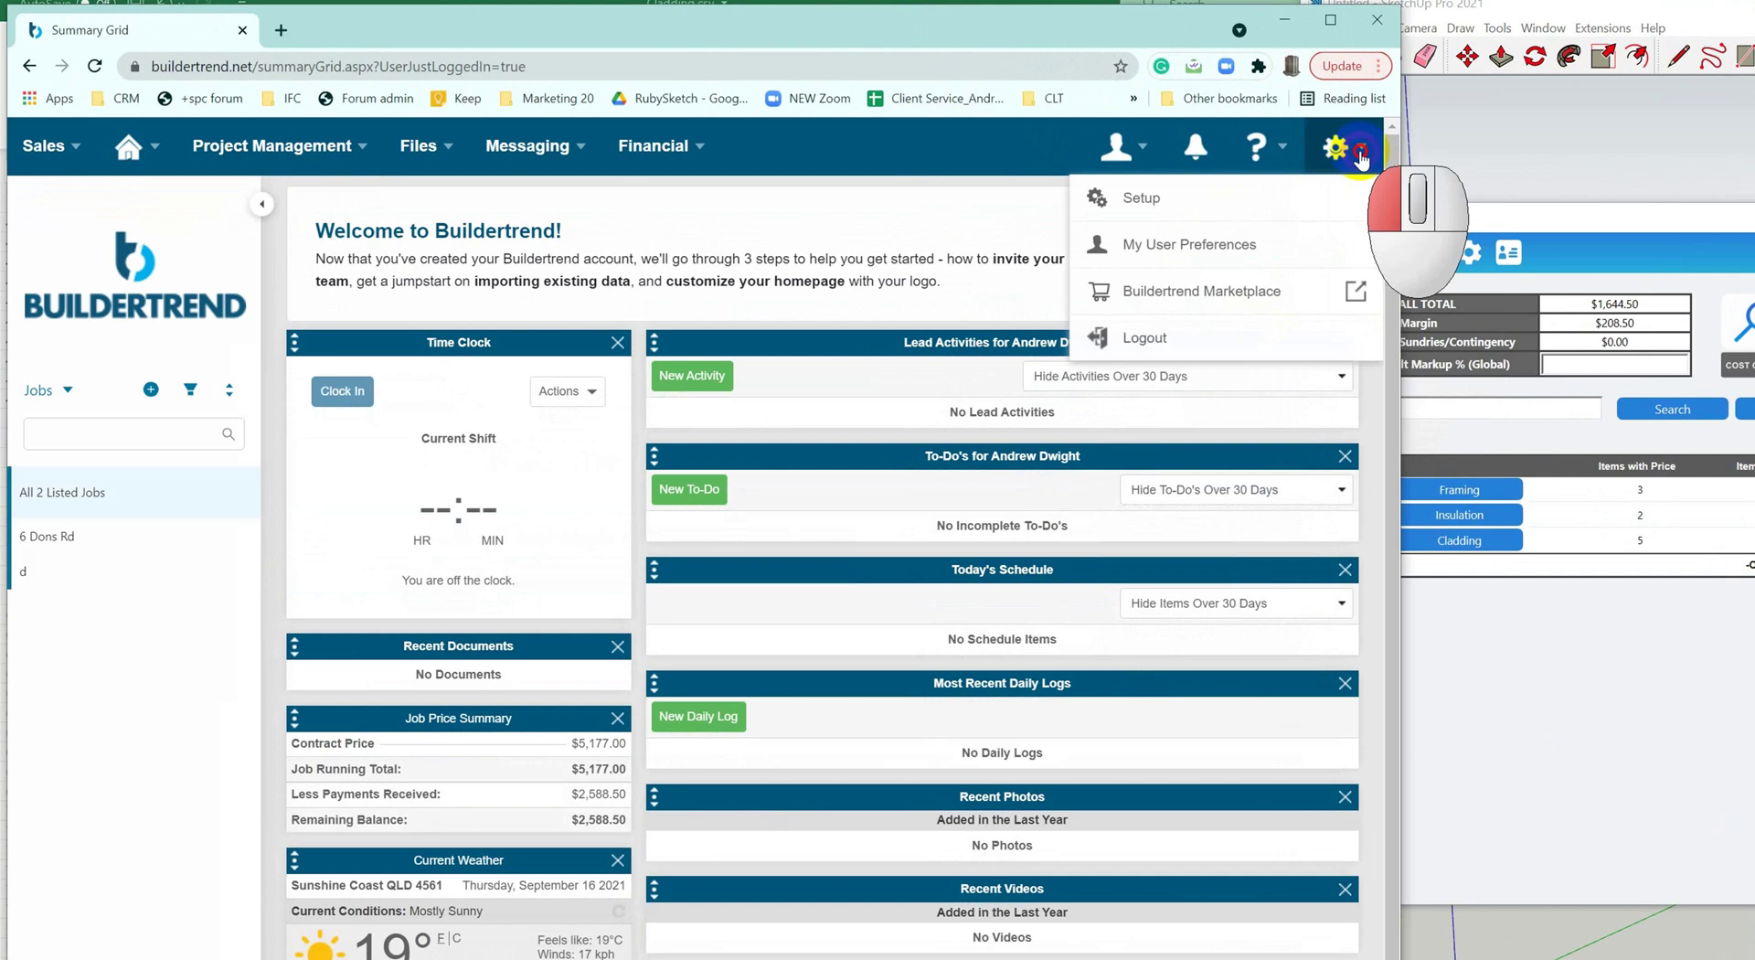
click(1160, 198)
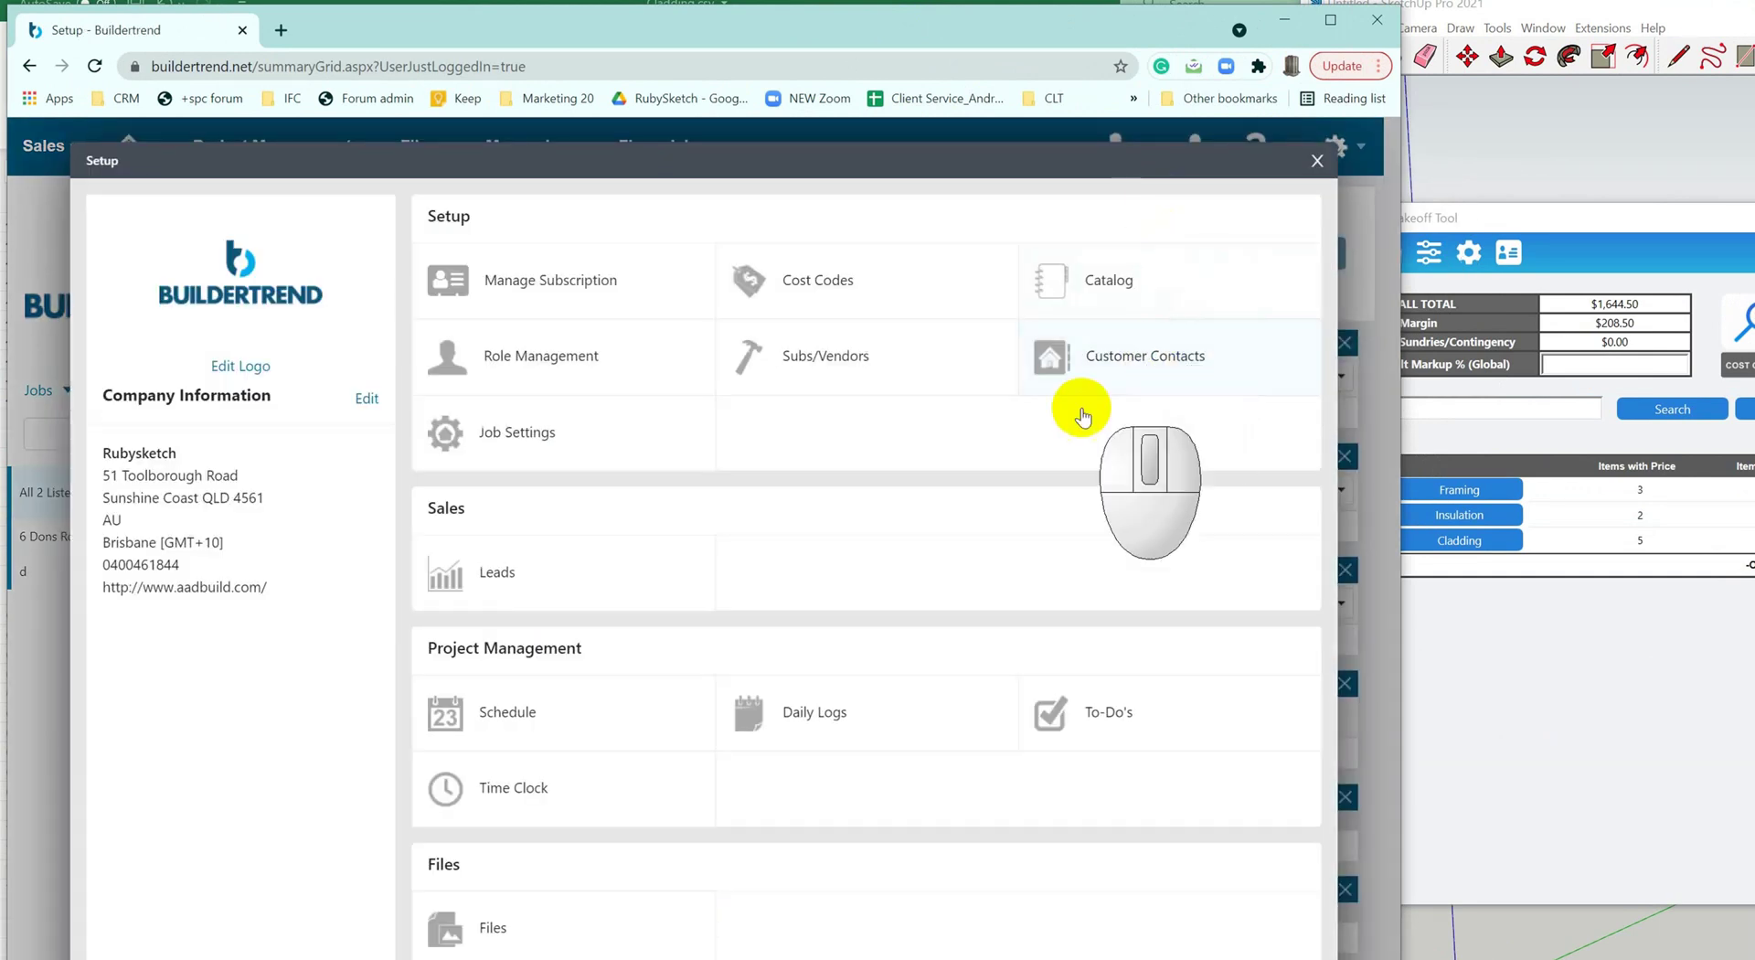
click(802, 291)
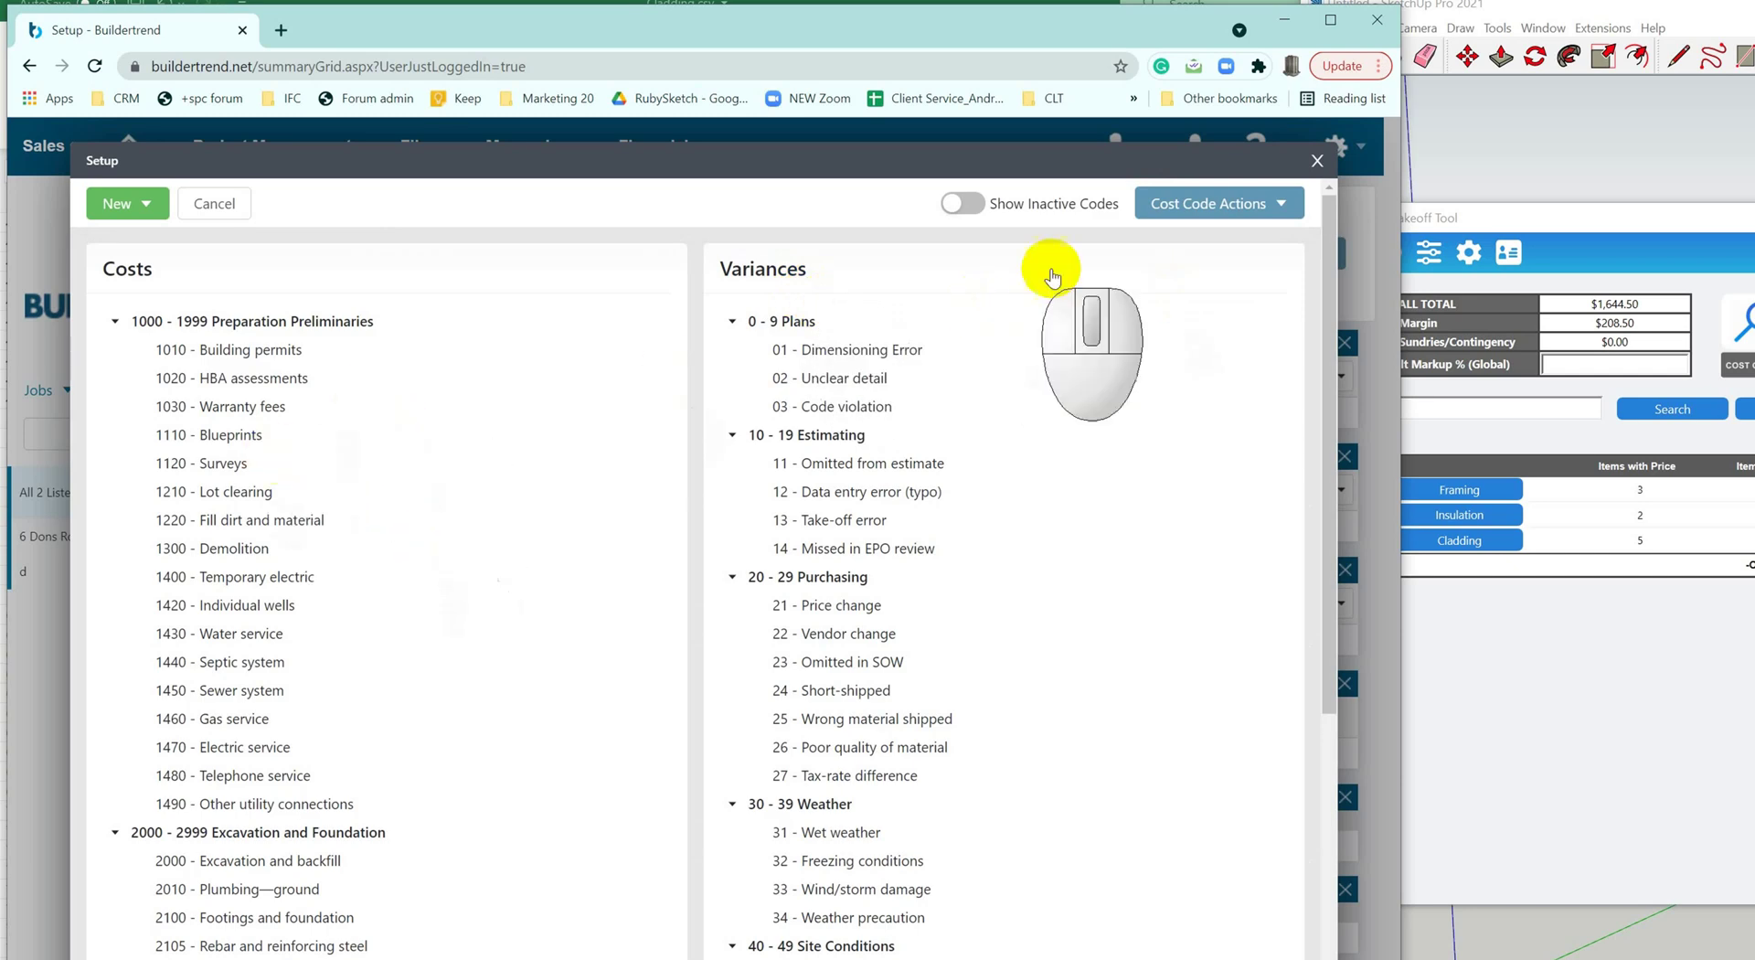
click(1280, 204)
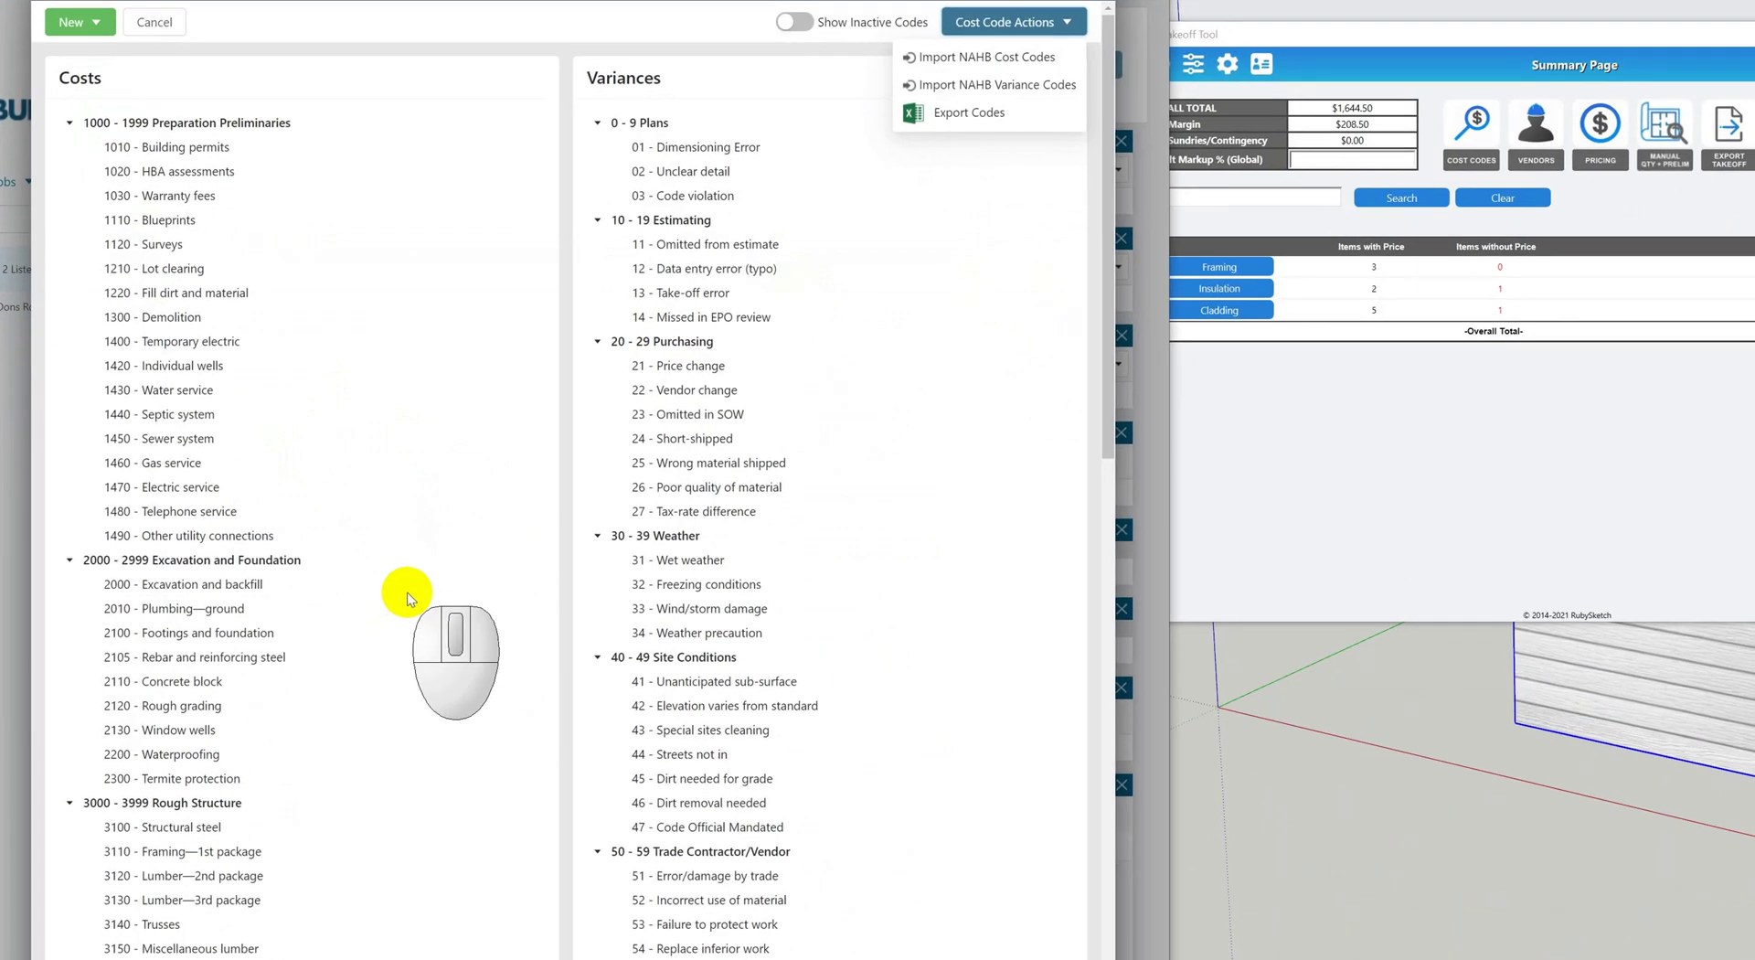
click(422, 567)
Step: Rename the 3120 cost code under Rough Structure to "3120 - Frmaing—2nd package" and save it
scroll(482, 485, down, 5)
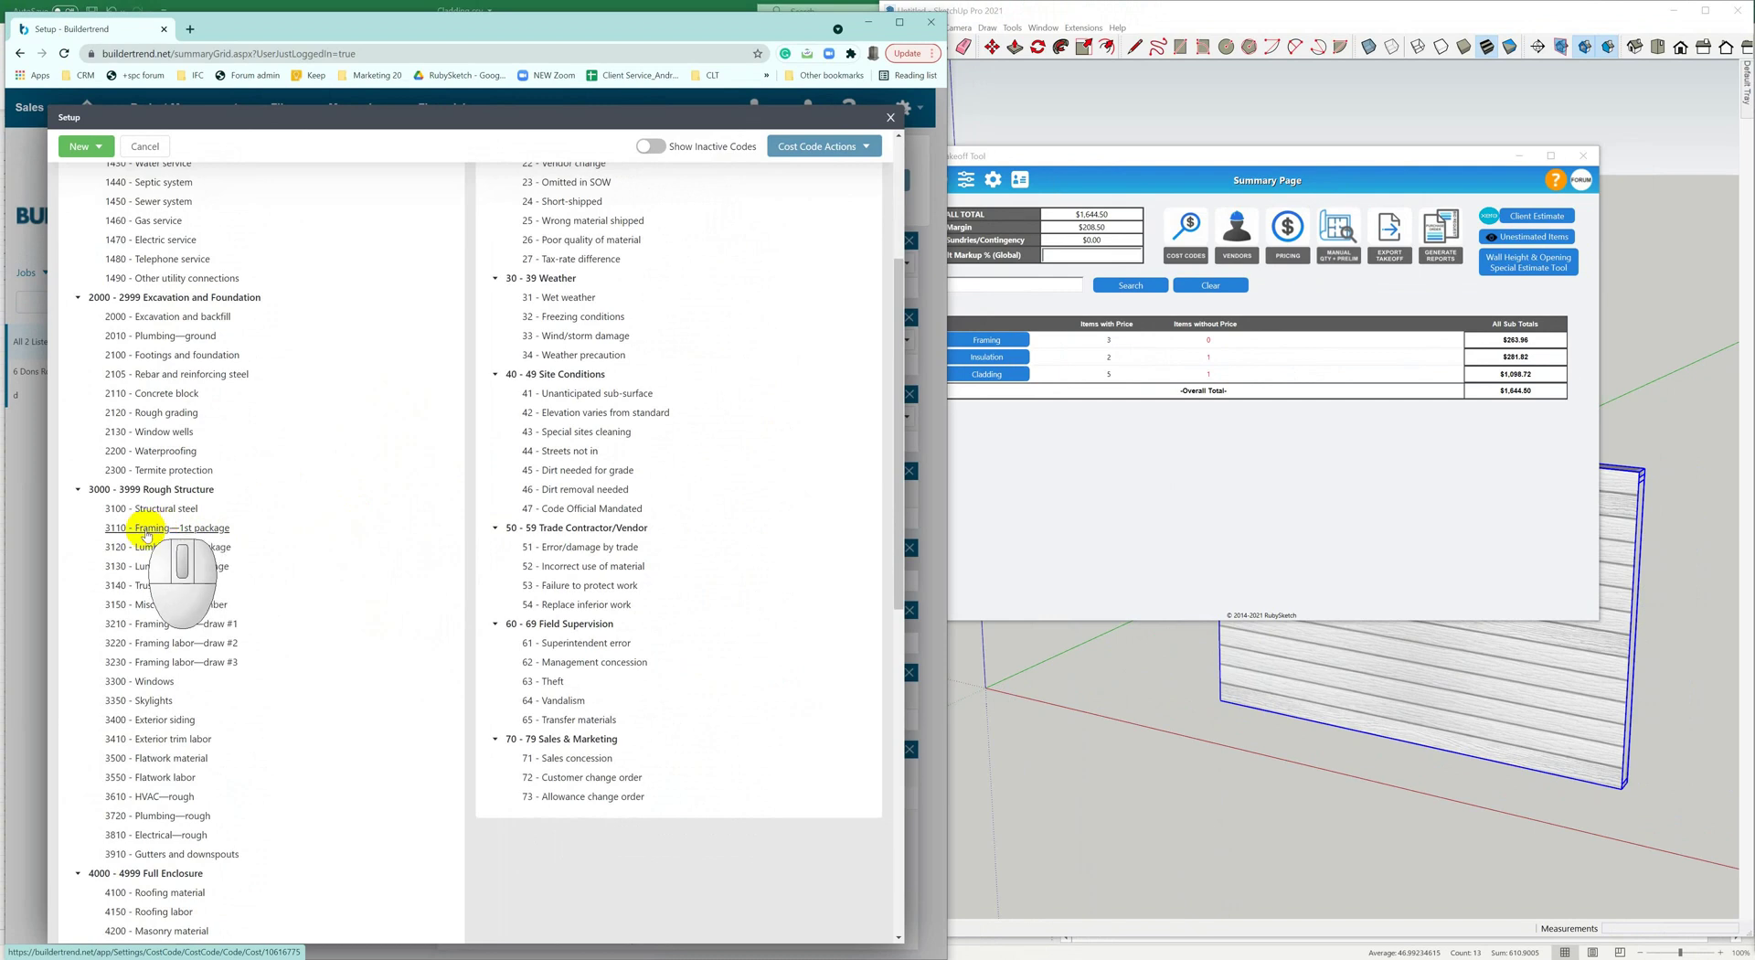
click(151, 548)
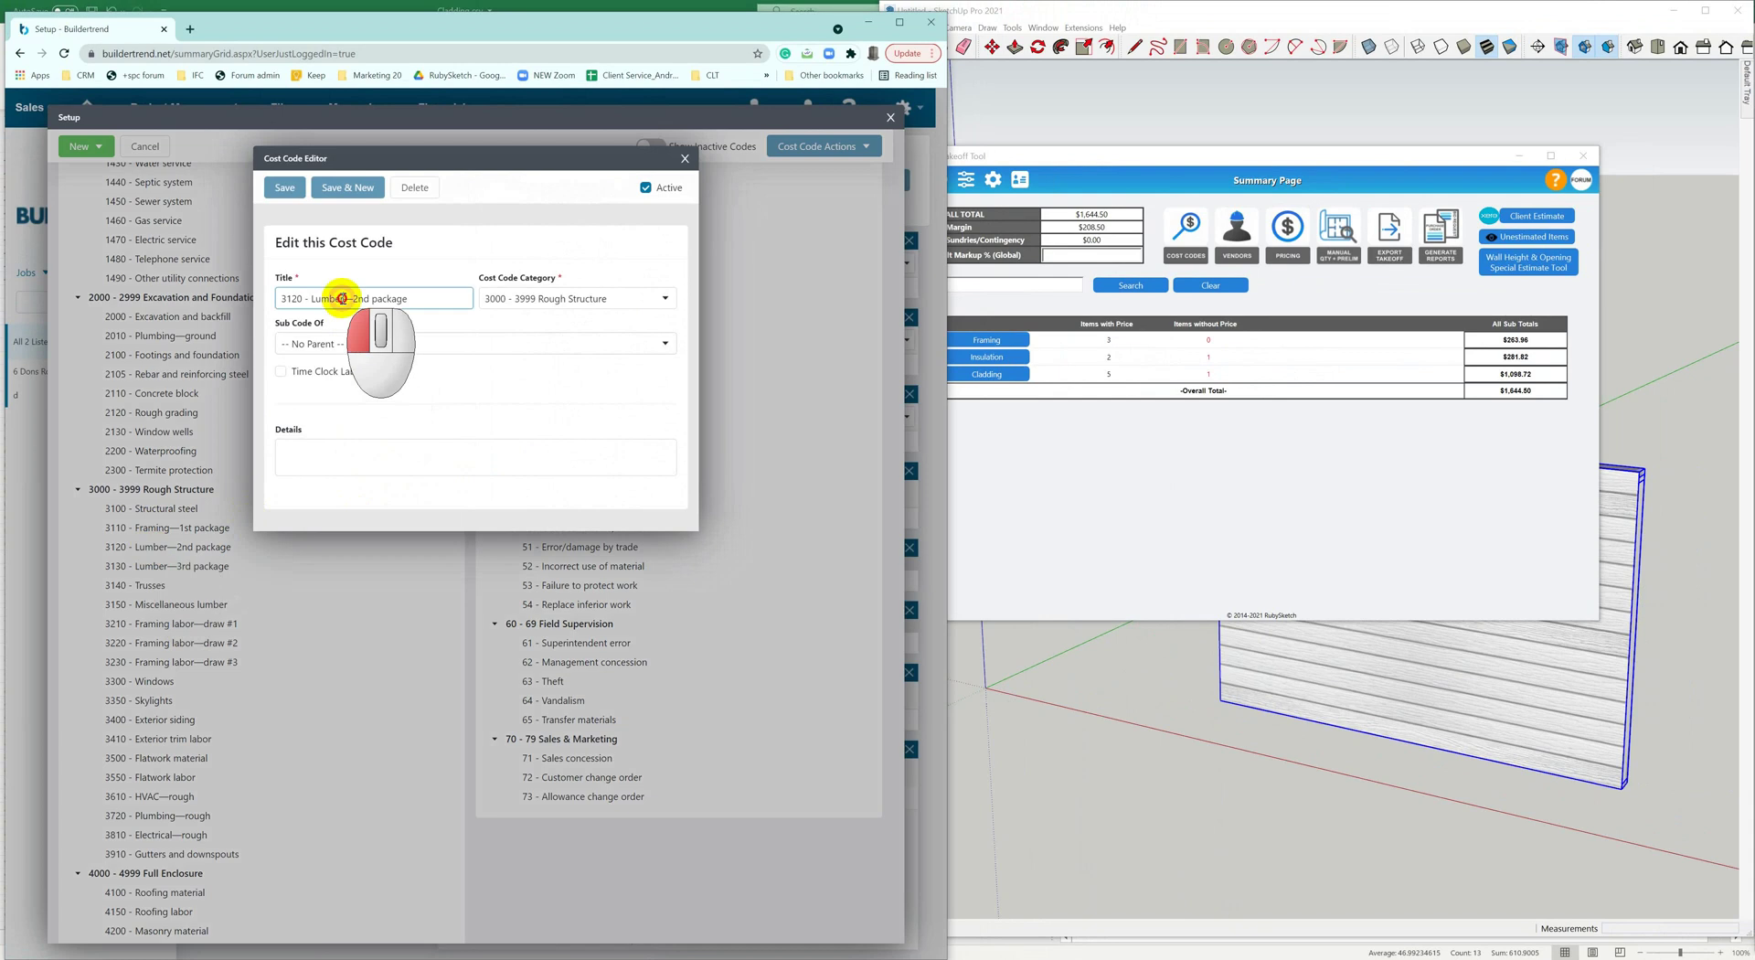
drag(341, 298, 317, 300)
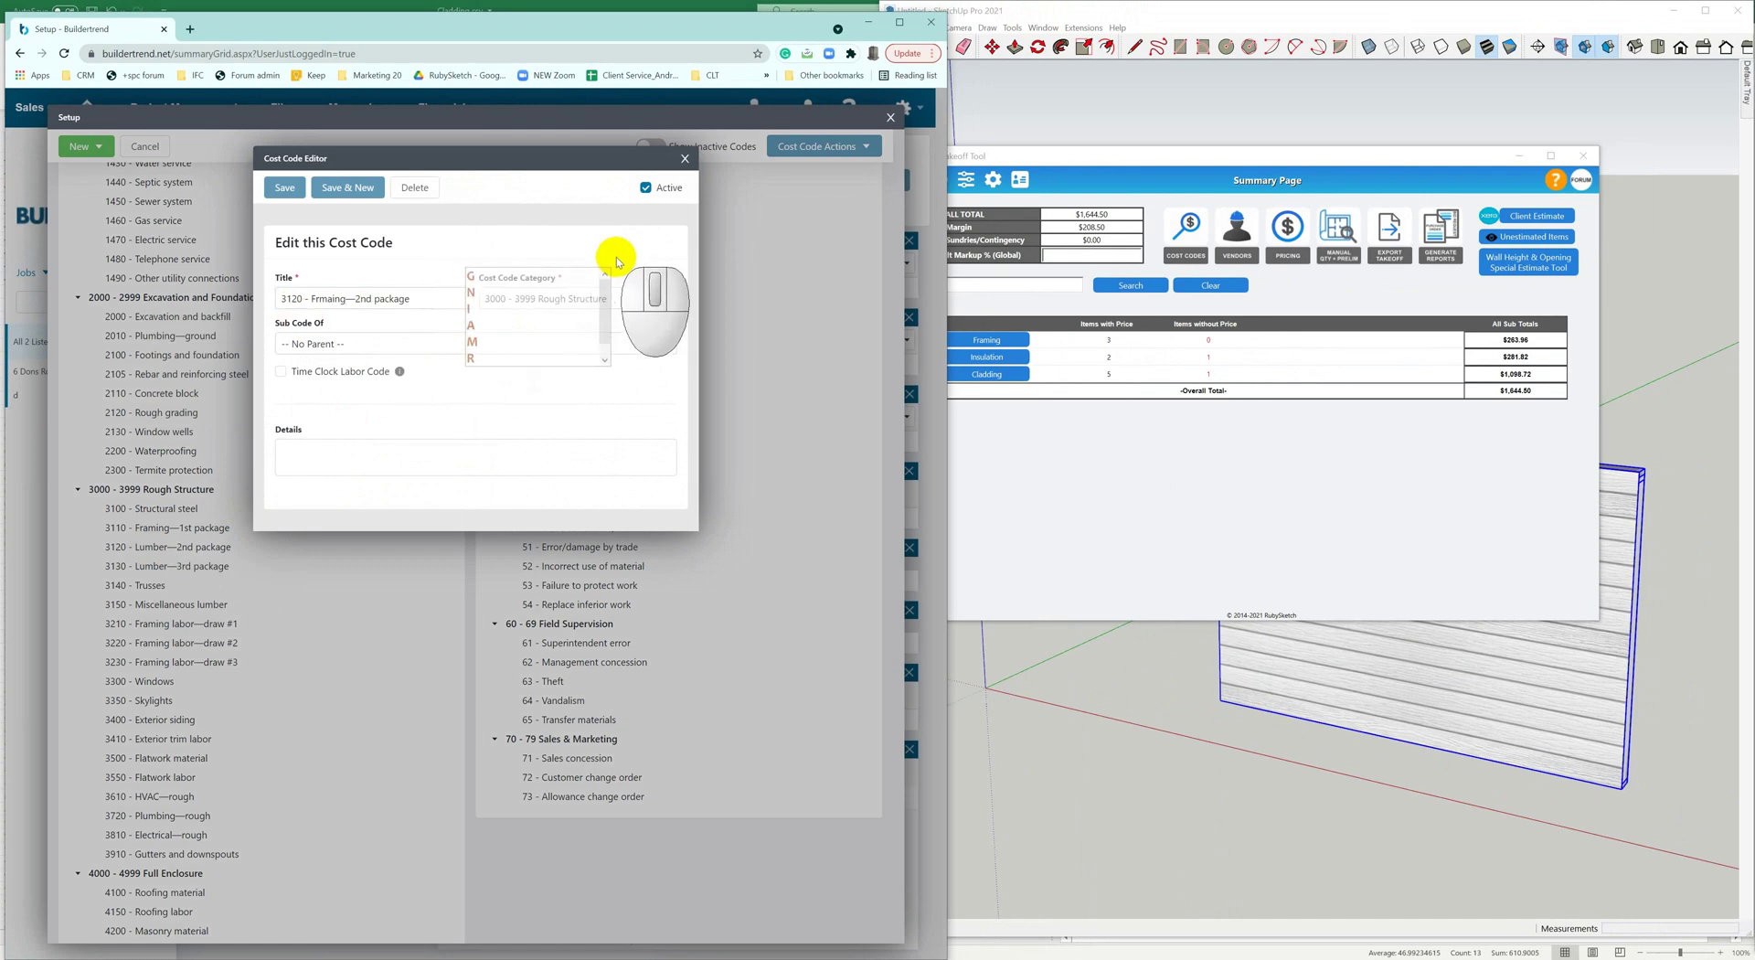
click(289, 189)
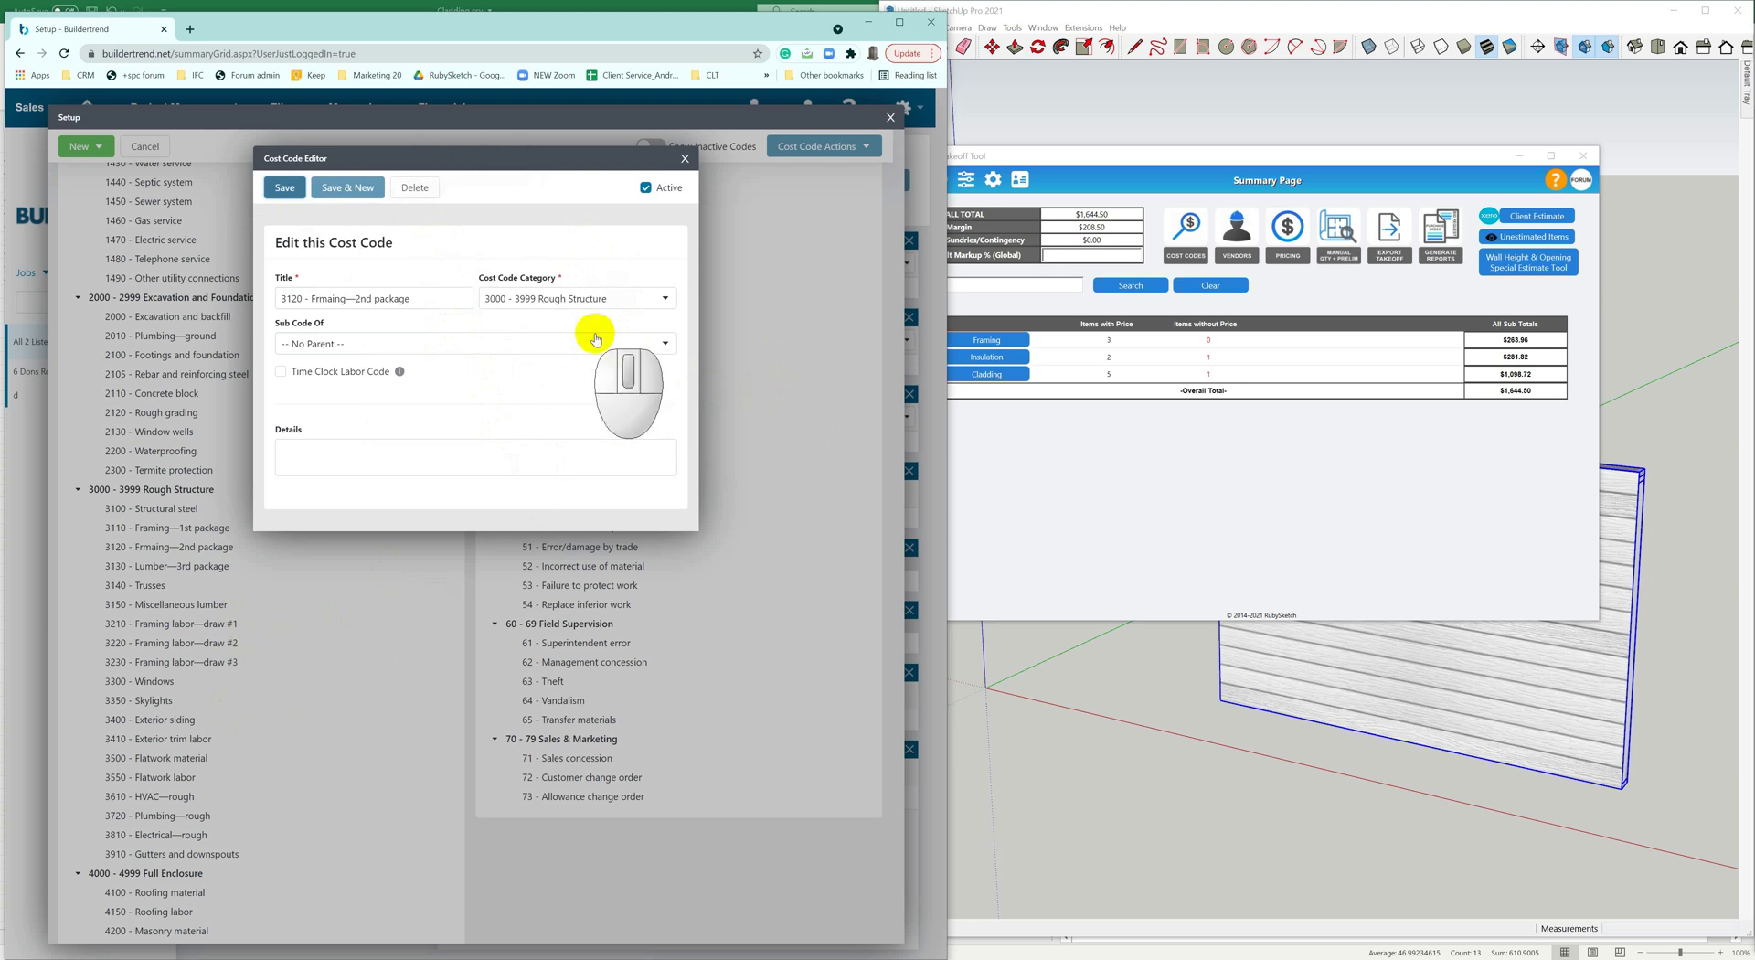
click(685, 158)
Step: Rename the 3500 cost code under Rough Structure to "3500 - Concrete material" and save it
scroll(362, 457, down, 3)
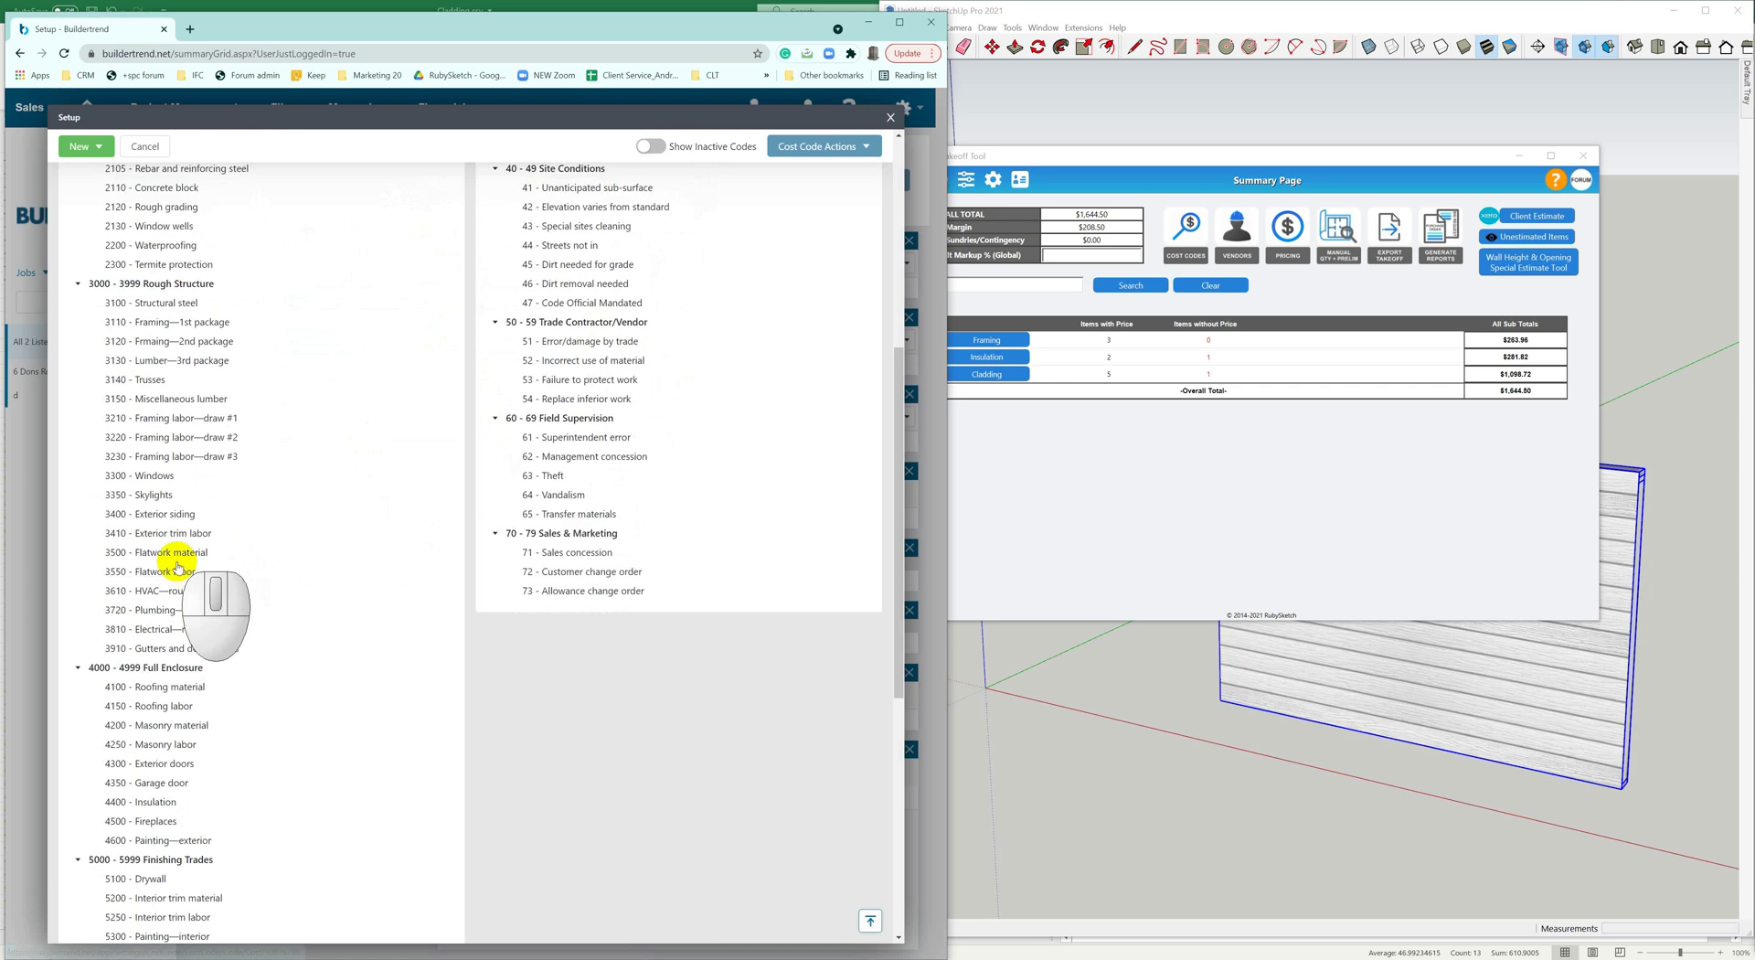
click(165, 554)
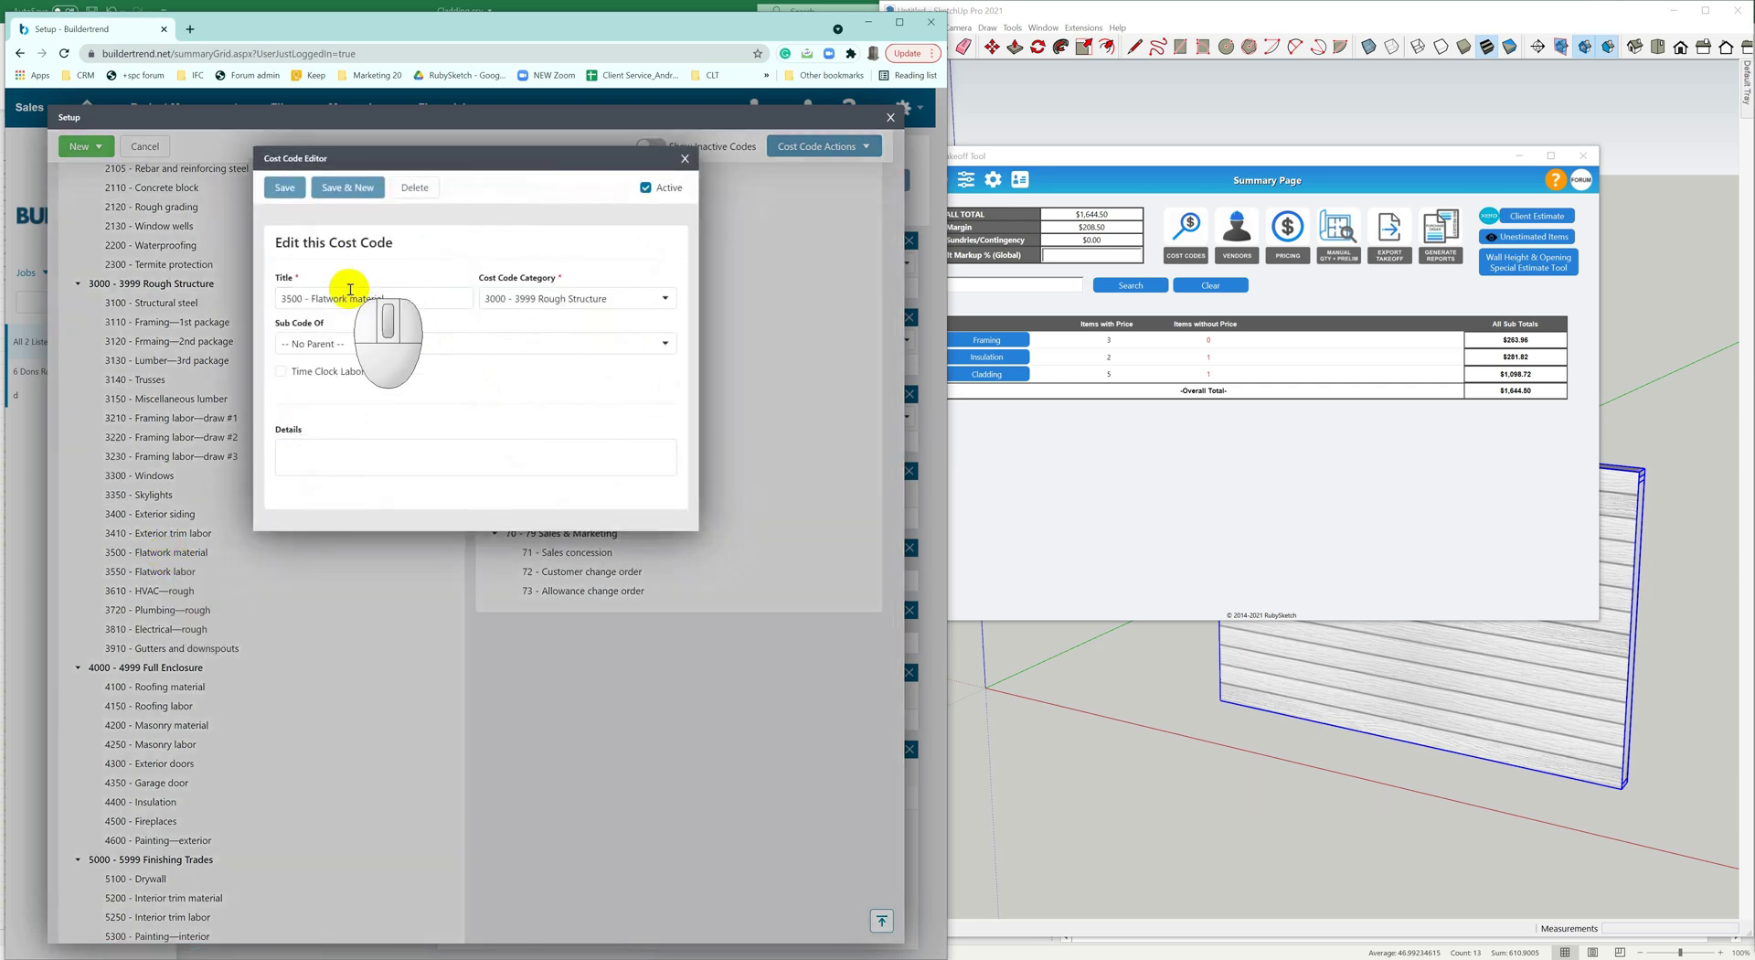
drag(346, 298, 309, 297)
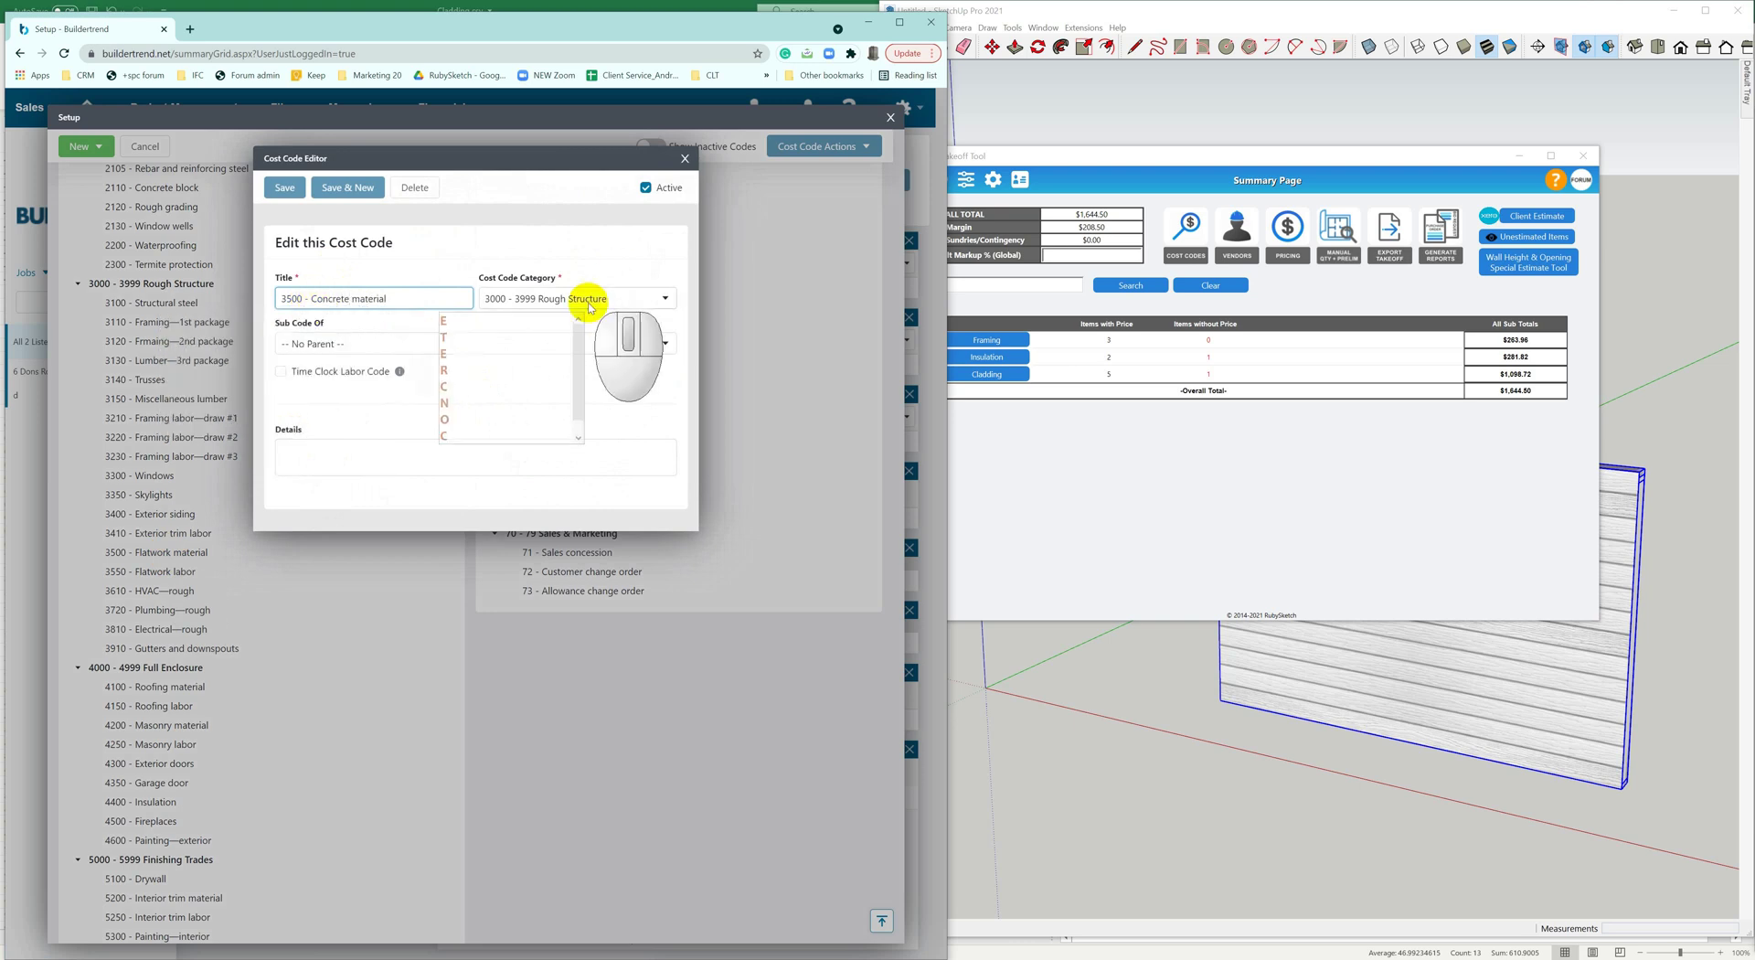
click(285, 188)
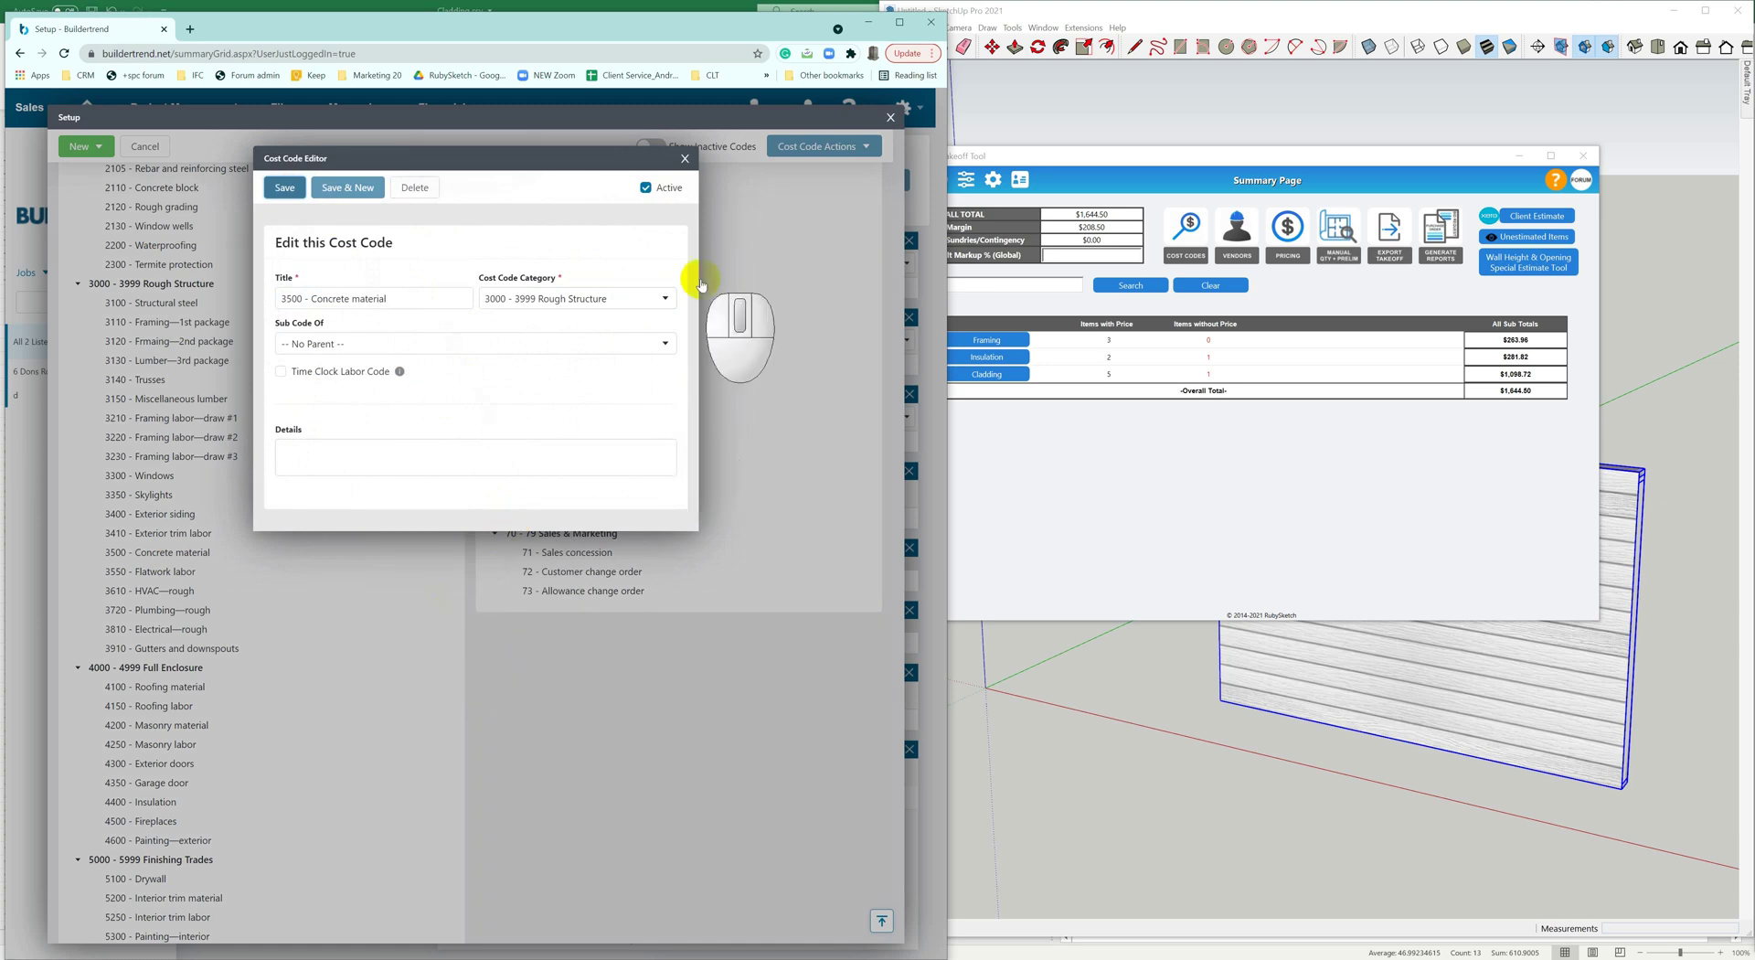
click(682, 161)
Step: Export the cost codes to the Desktop as BTCostCodes_20210916.xlsx and open the file in Excel
click(855, 147)
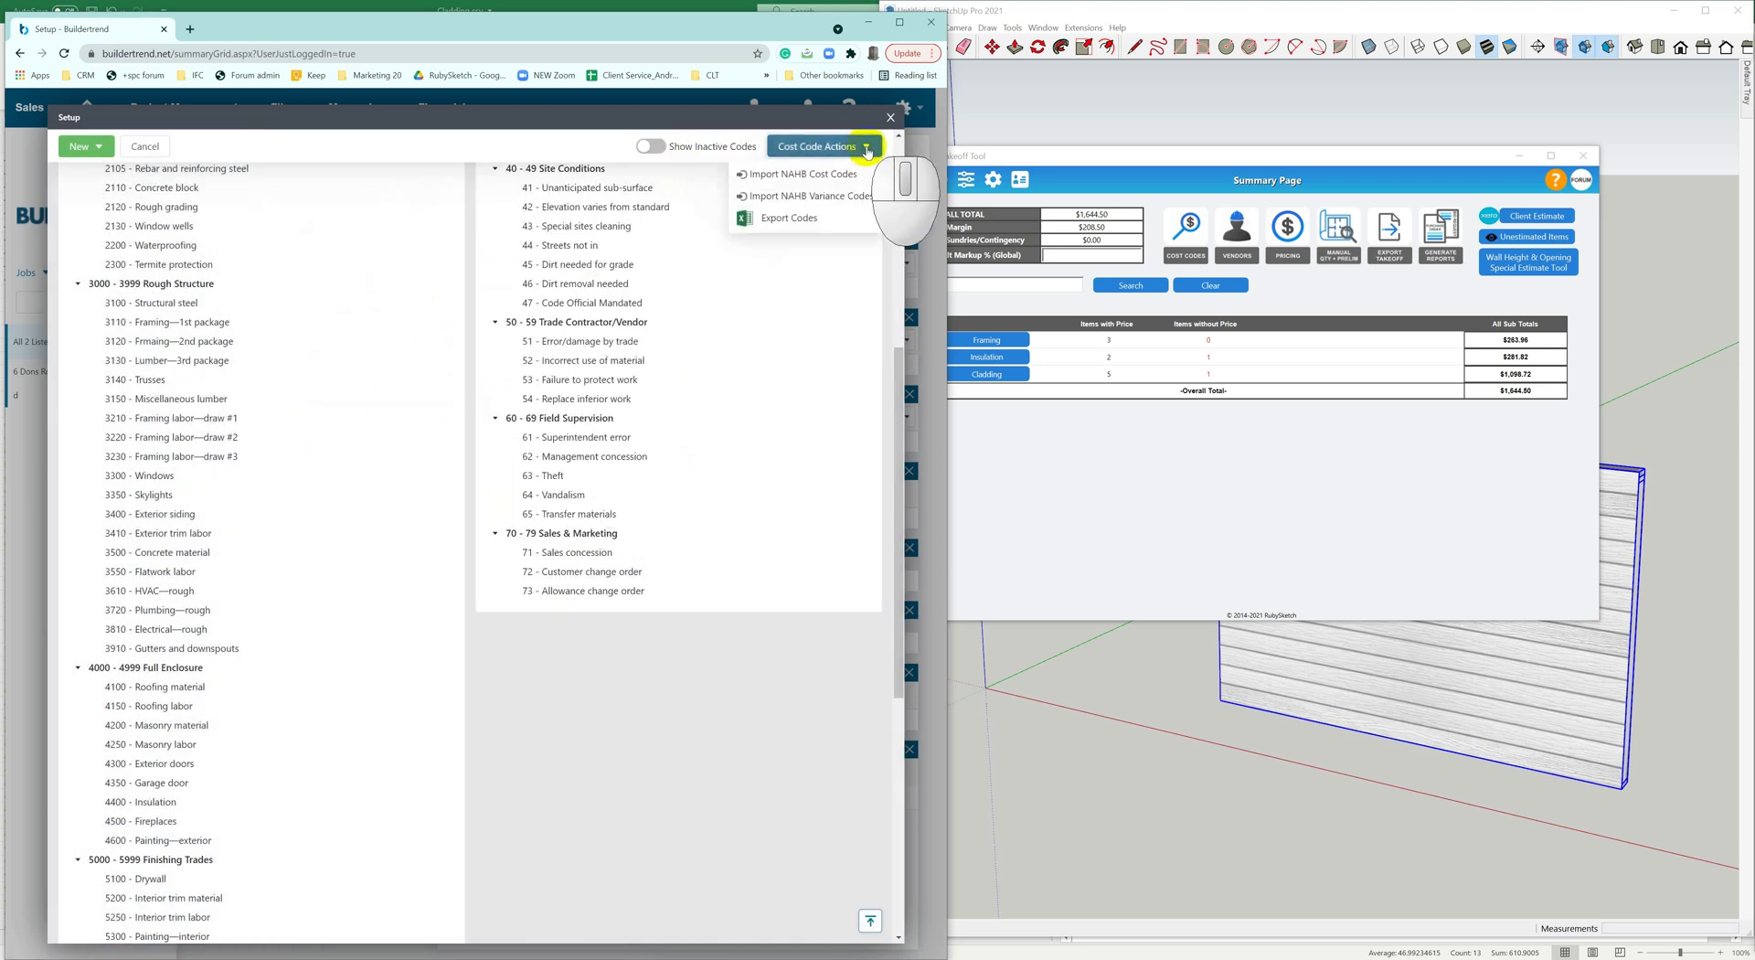
click(807, 220)
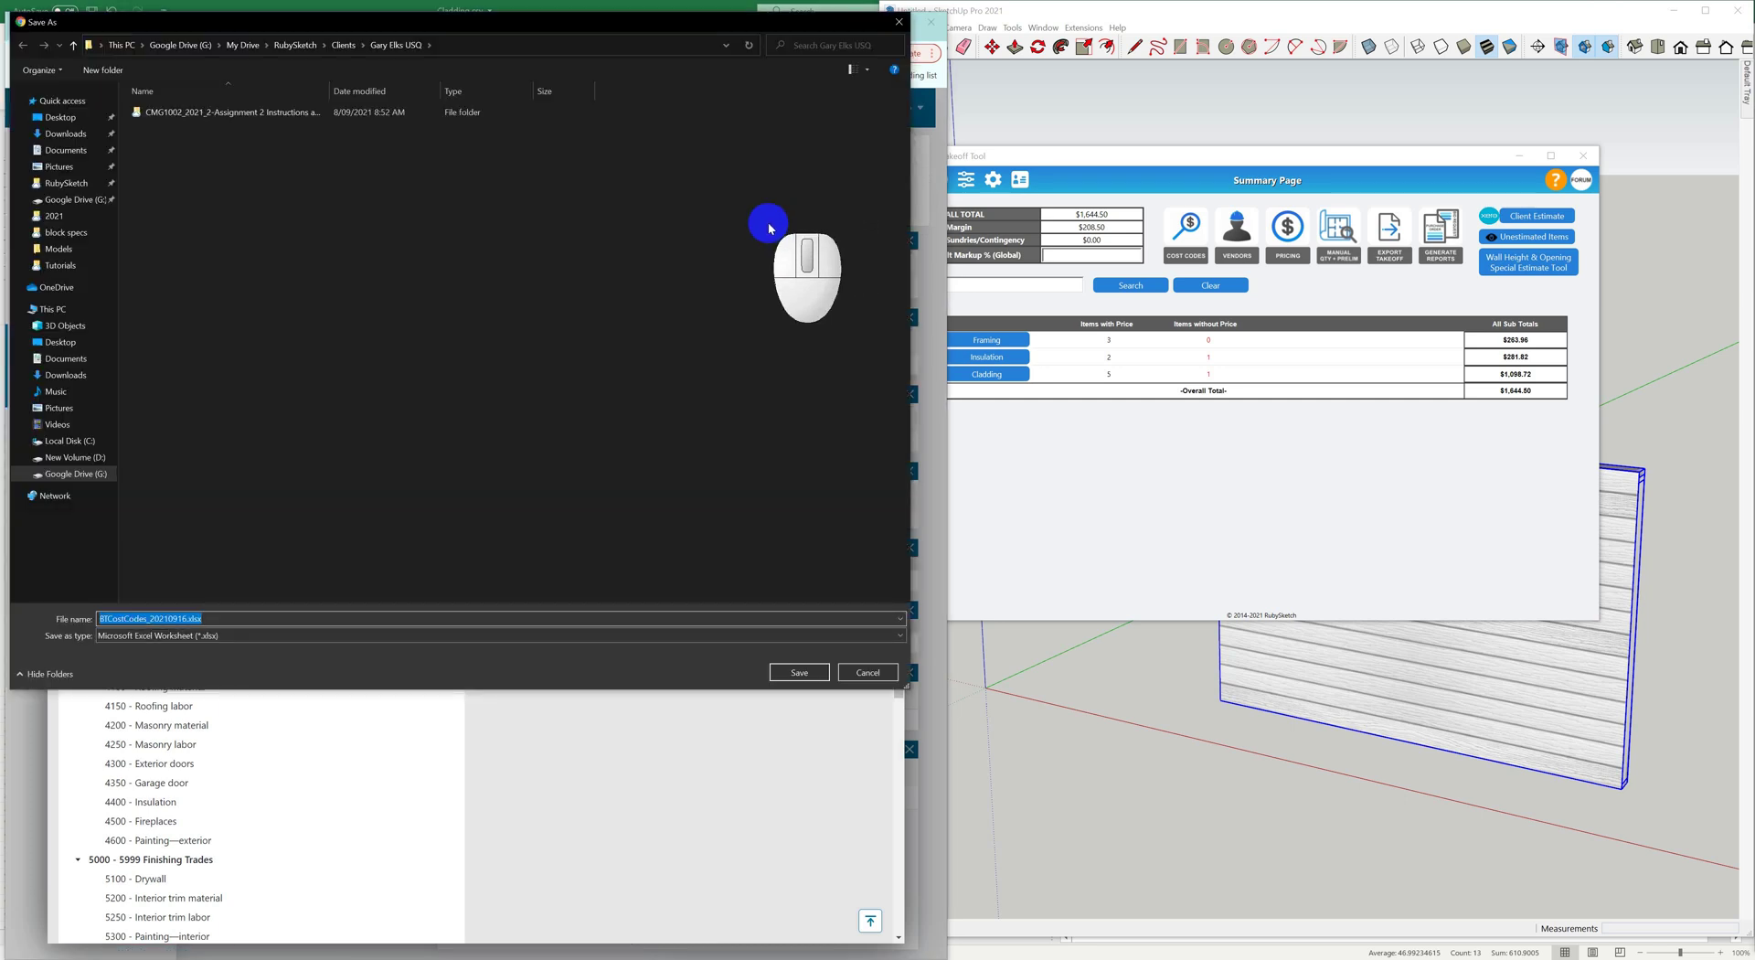
click(74, 117)
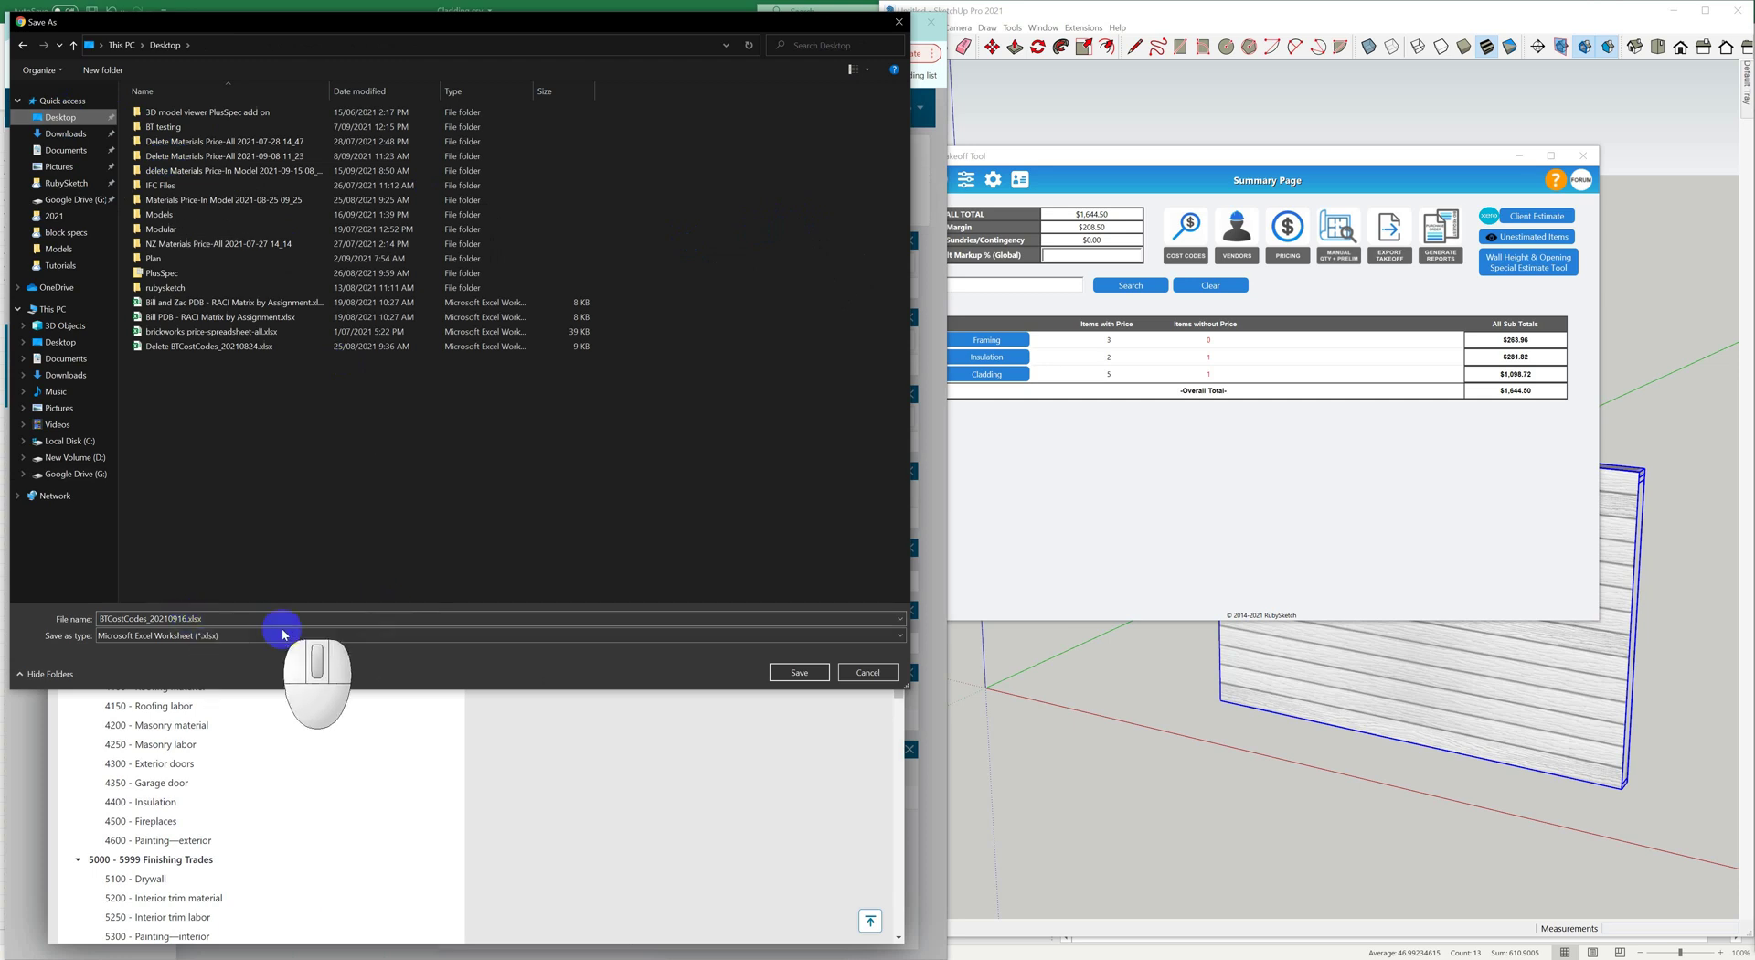
click(800, 674)
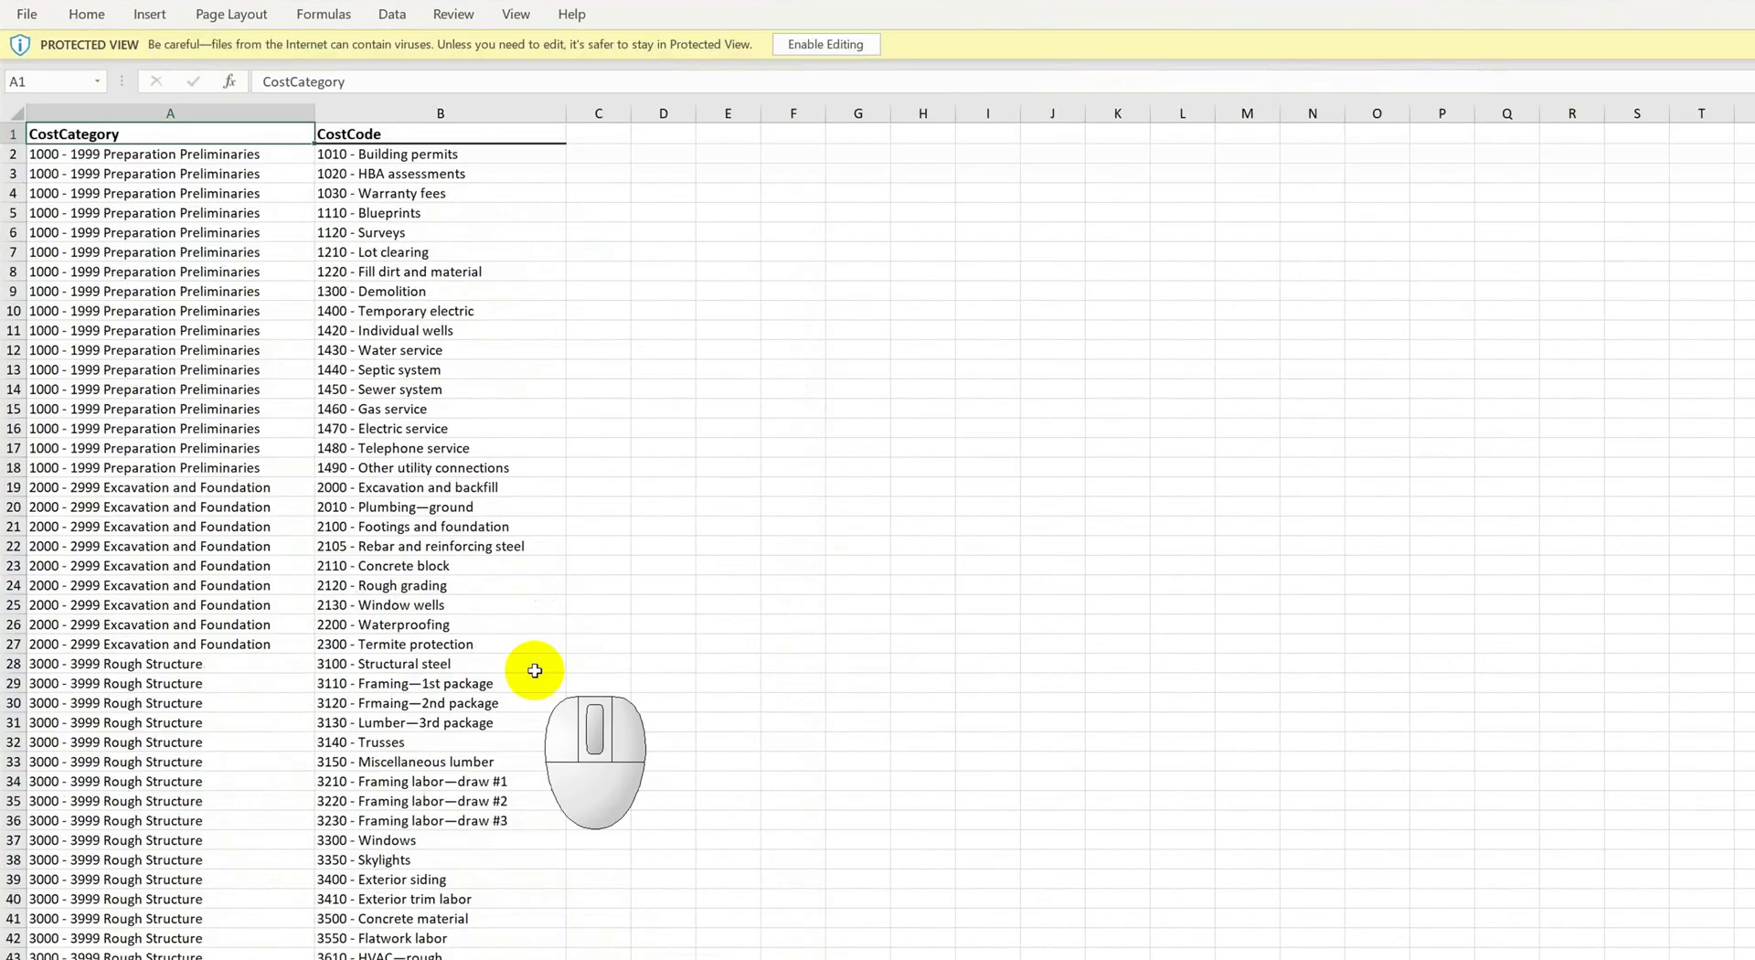
click(121, 116)
click(121, 112)
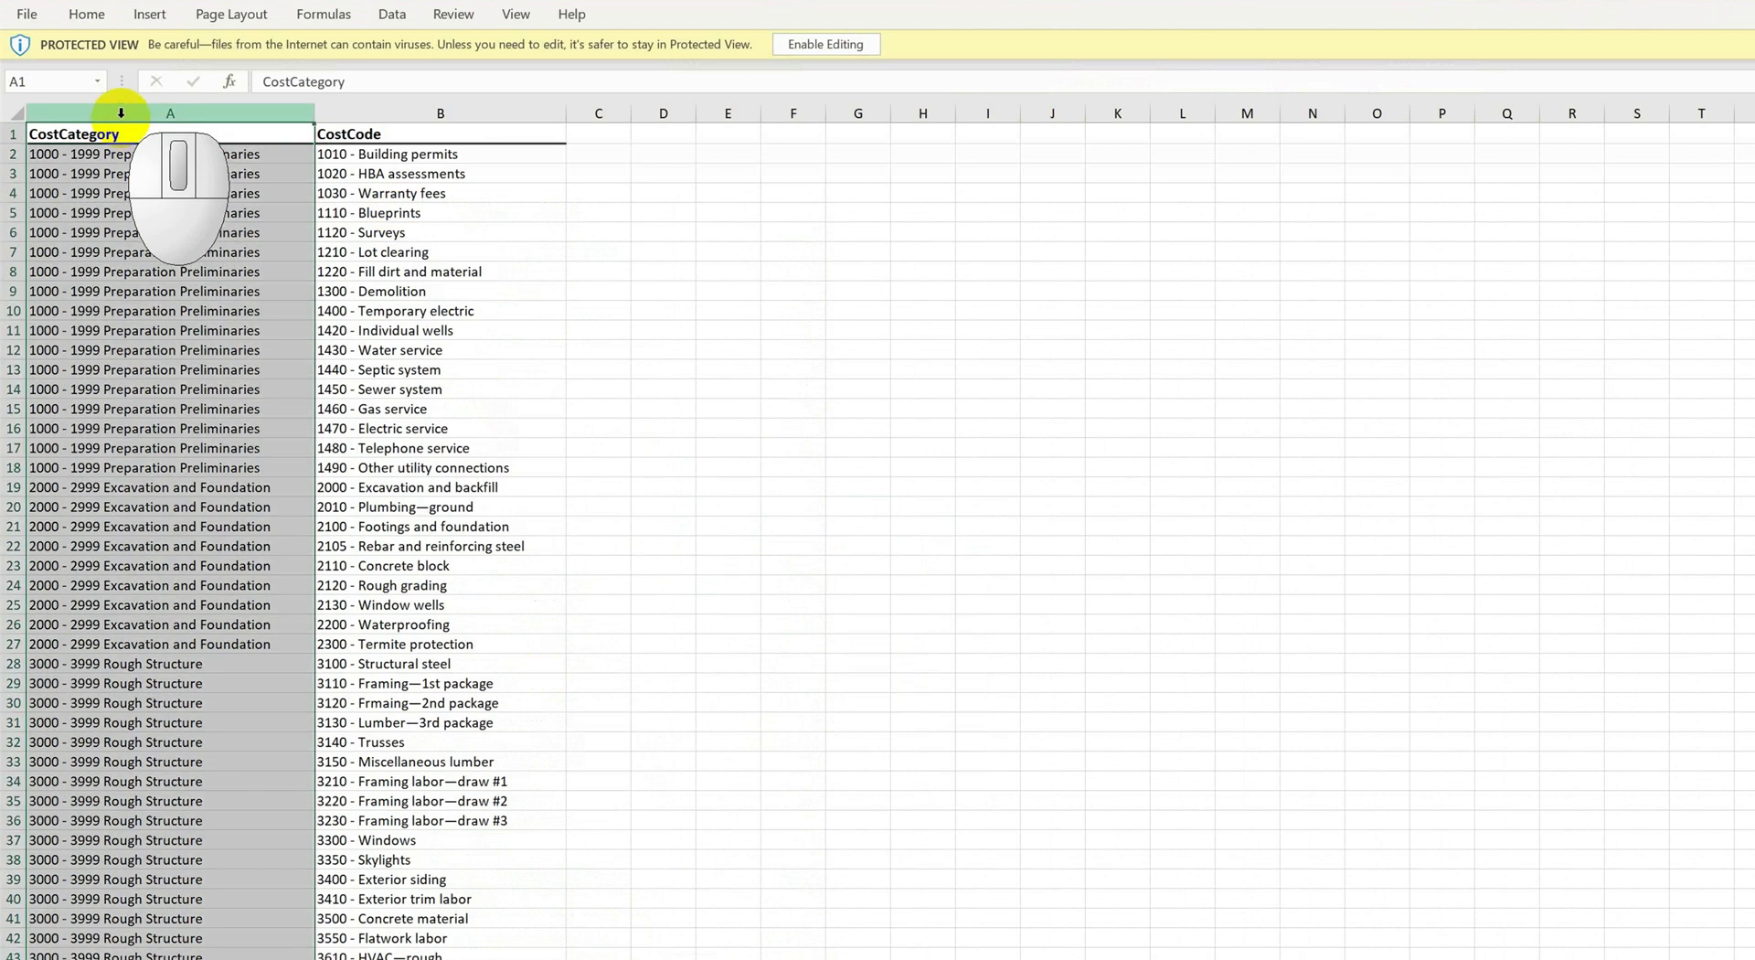
right_click(122, 117)
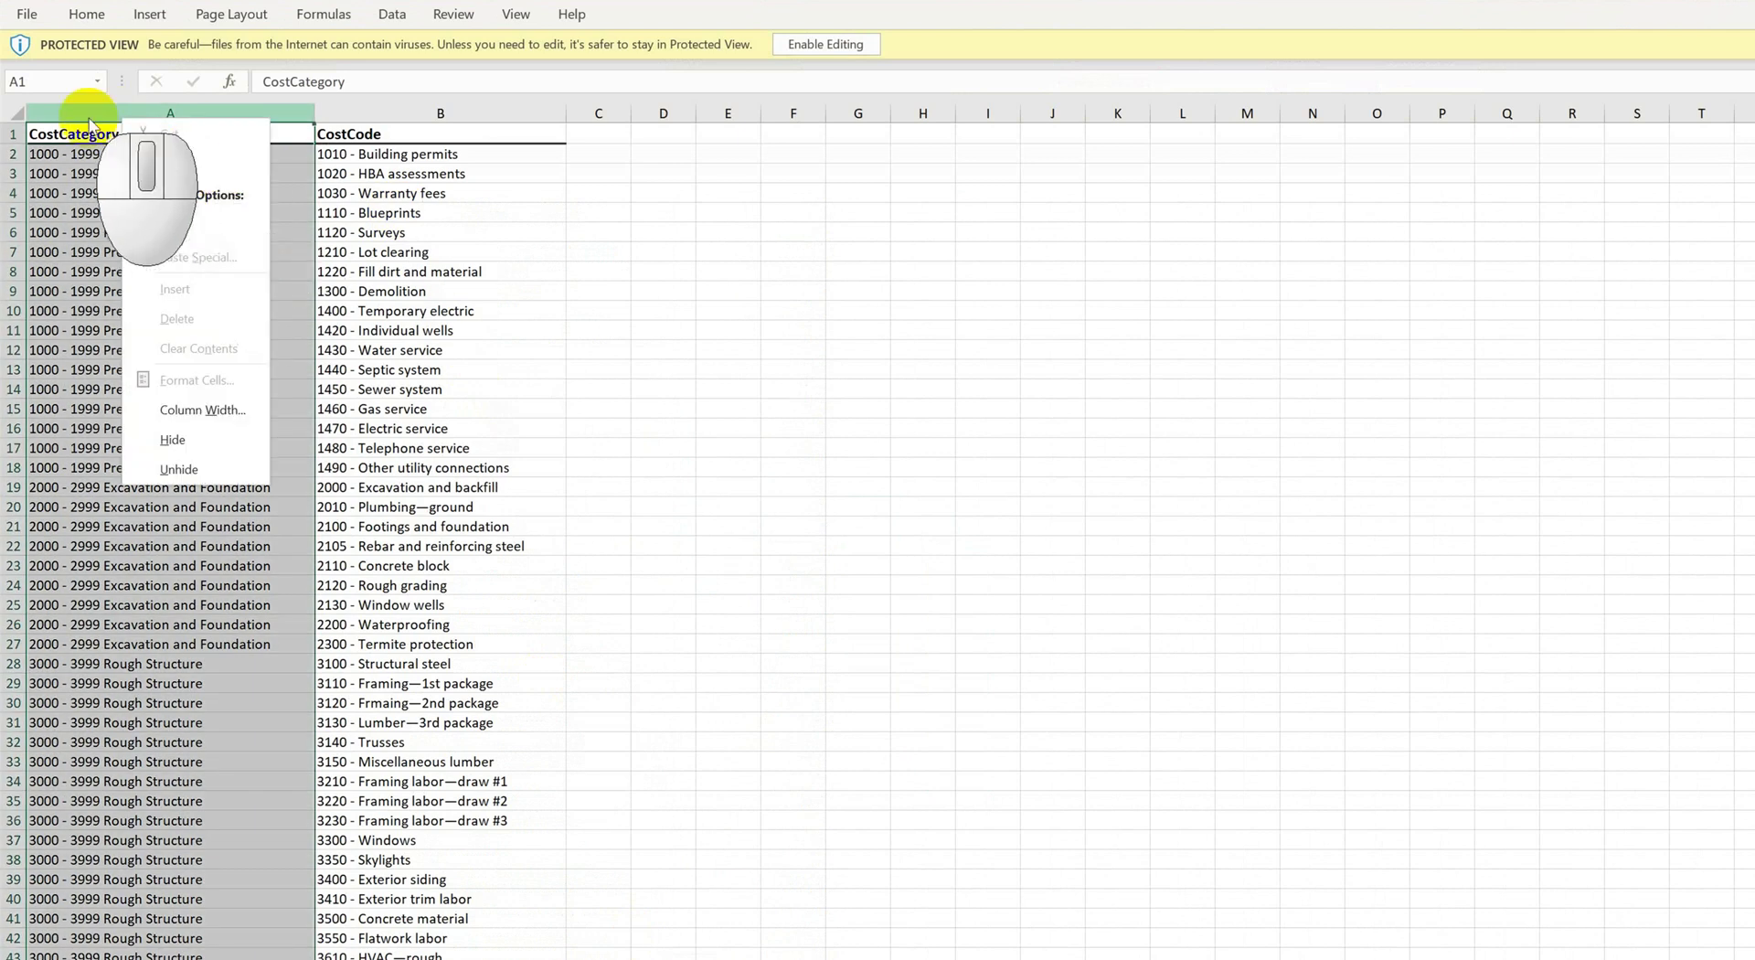
click(87, 111)
Step: Enable editing of the exported workbook and delete the CostCategory column
click(811, 44)
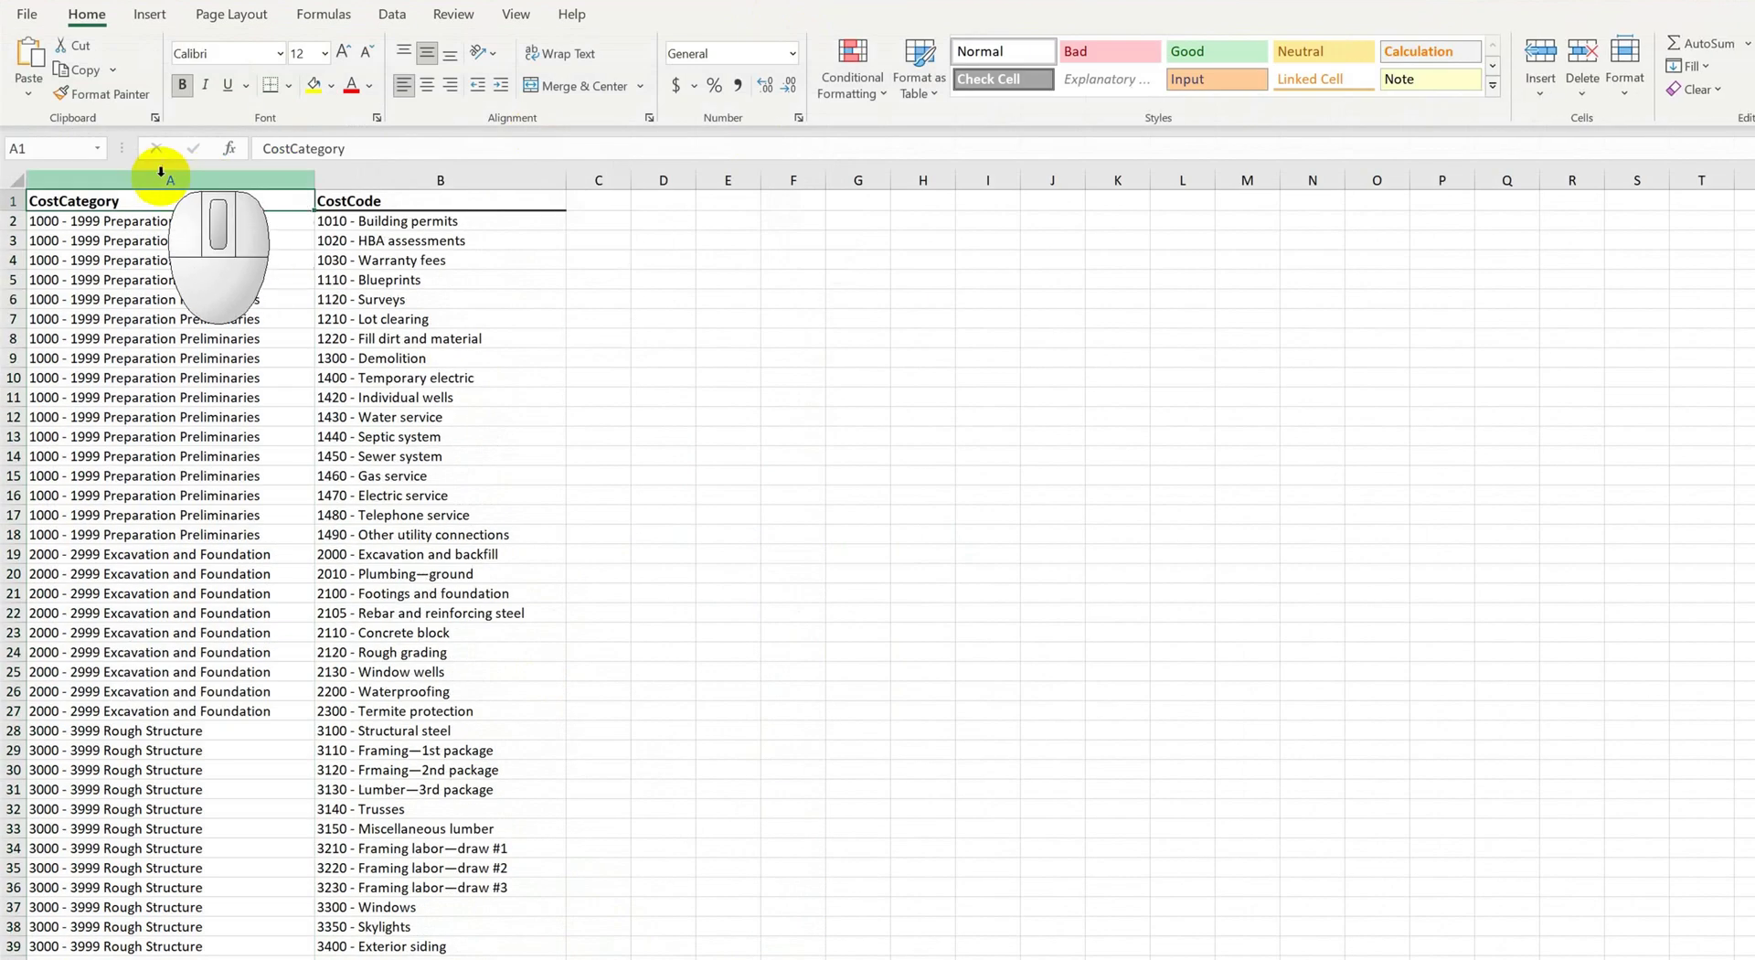
click(155, 179)
right_click(156, 179)
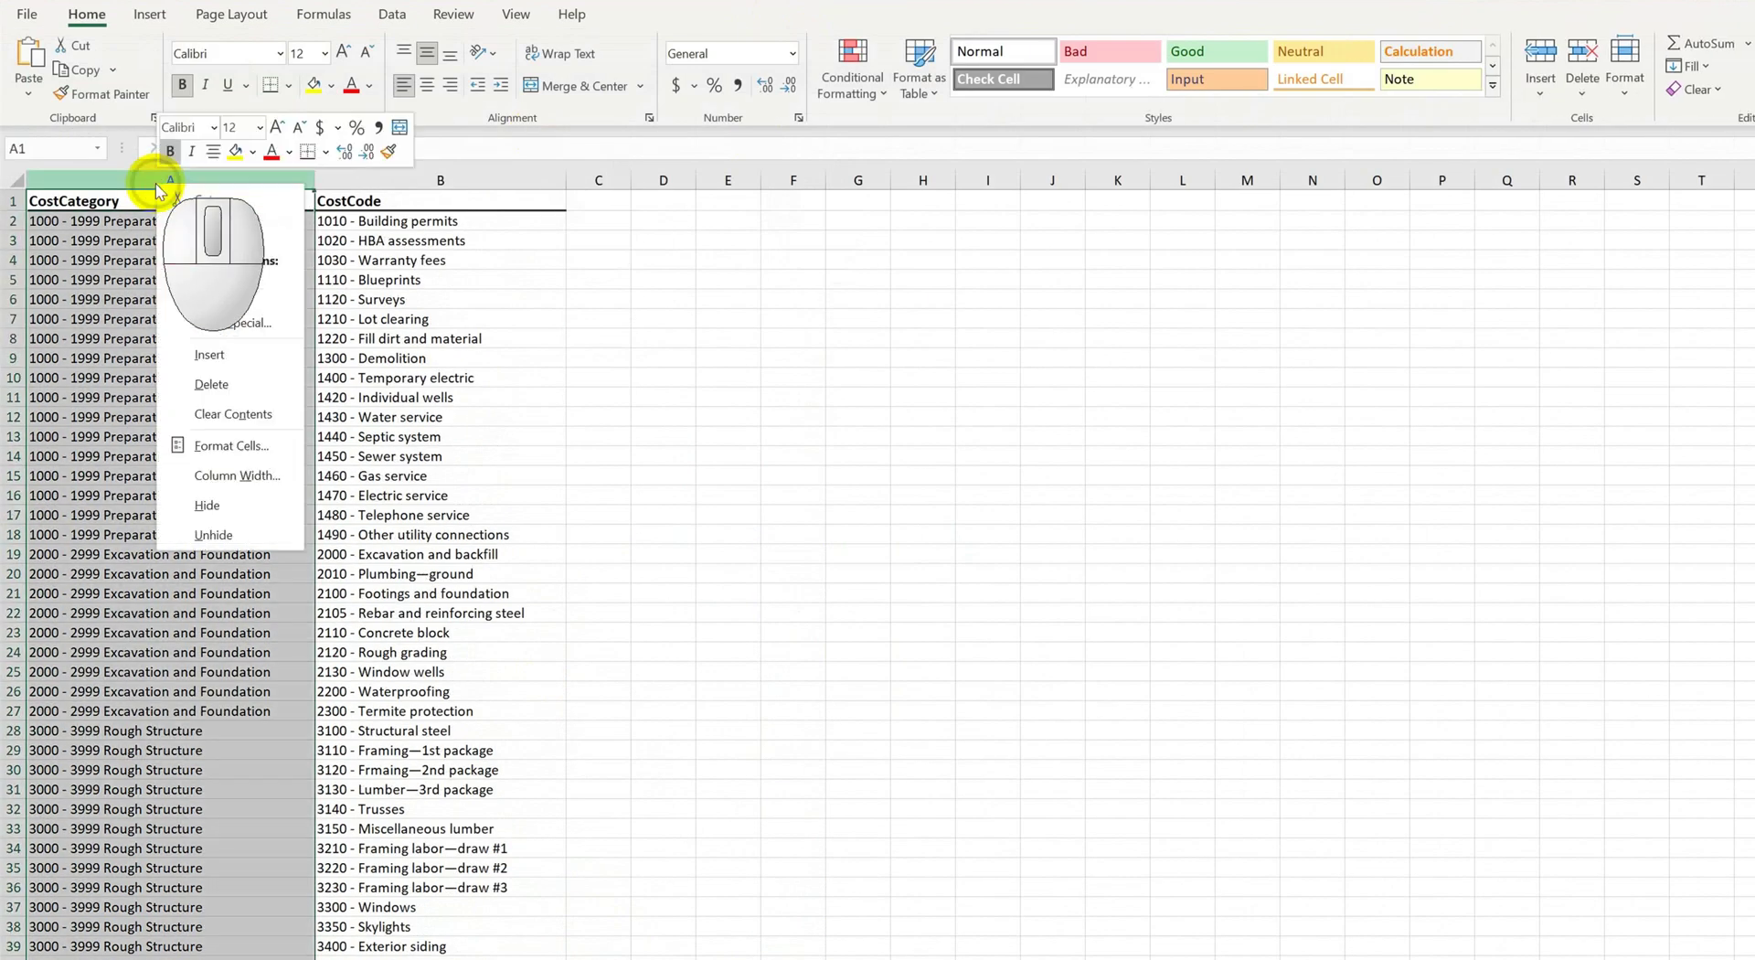
click(251, 381)
Step: Save the active sheet to the Desktop as a comma-delimited CSV named "turorial BTCostCodes_20210916"
click(27, 14)
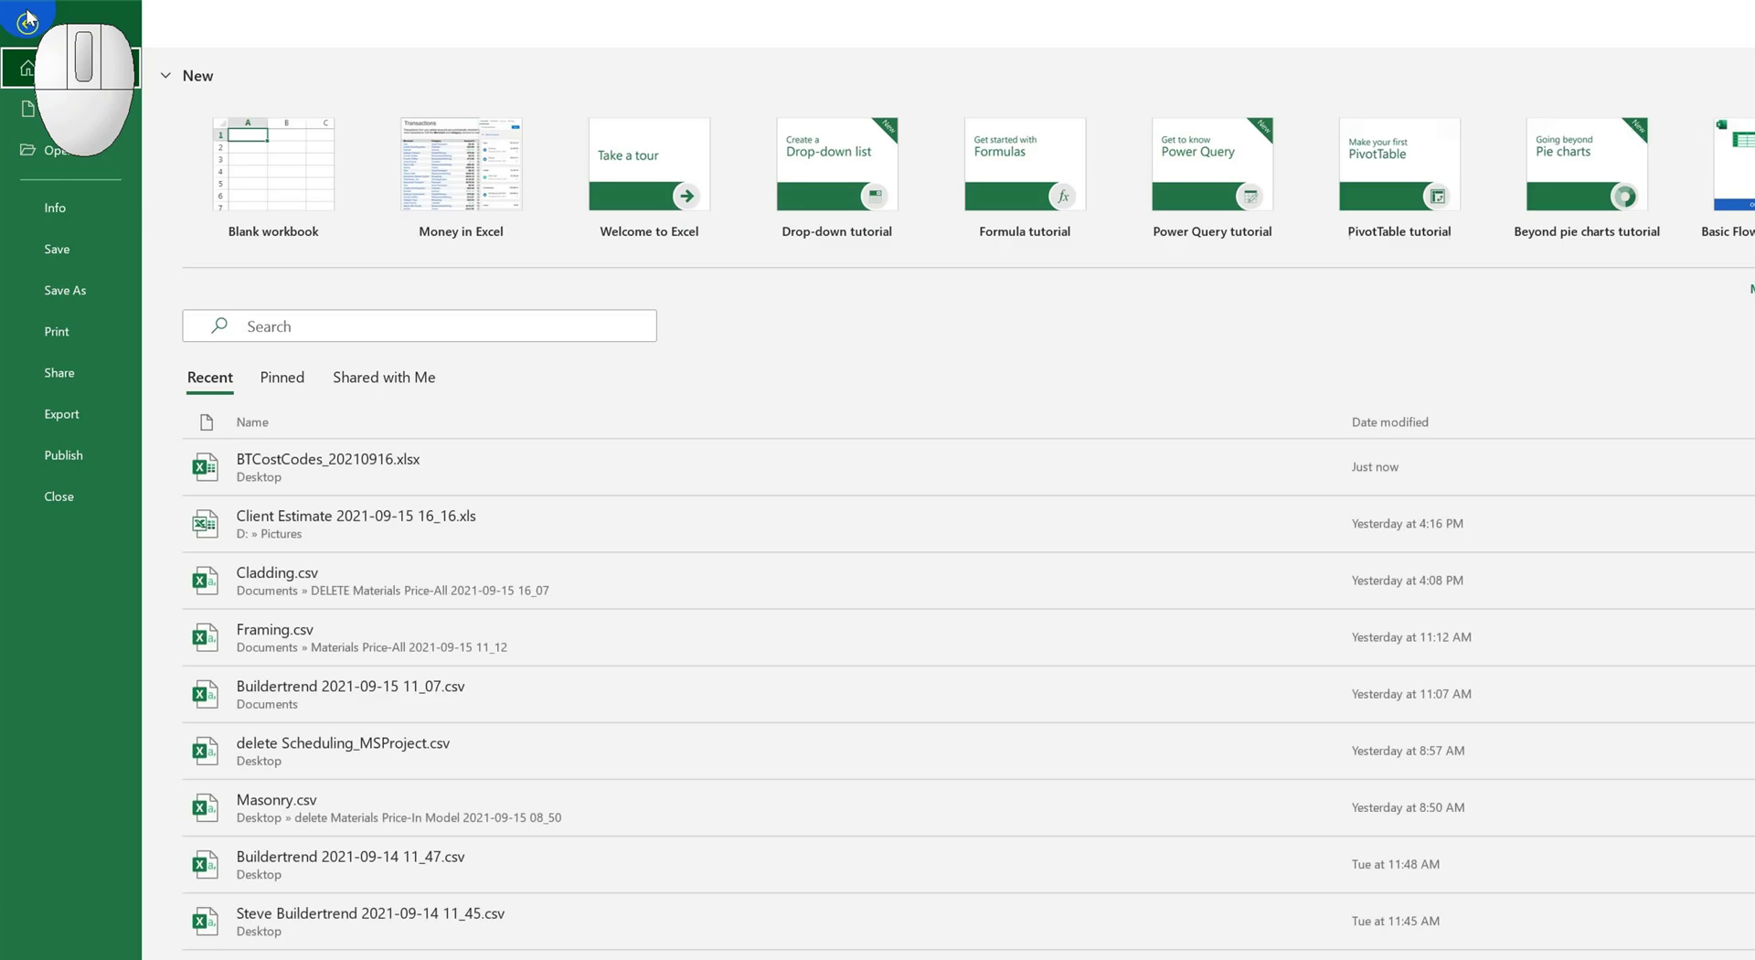
click(64, 290)
click(822, 123)
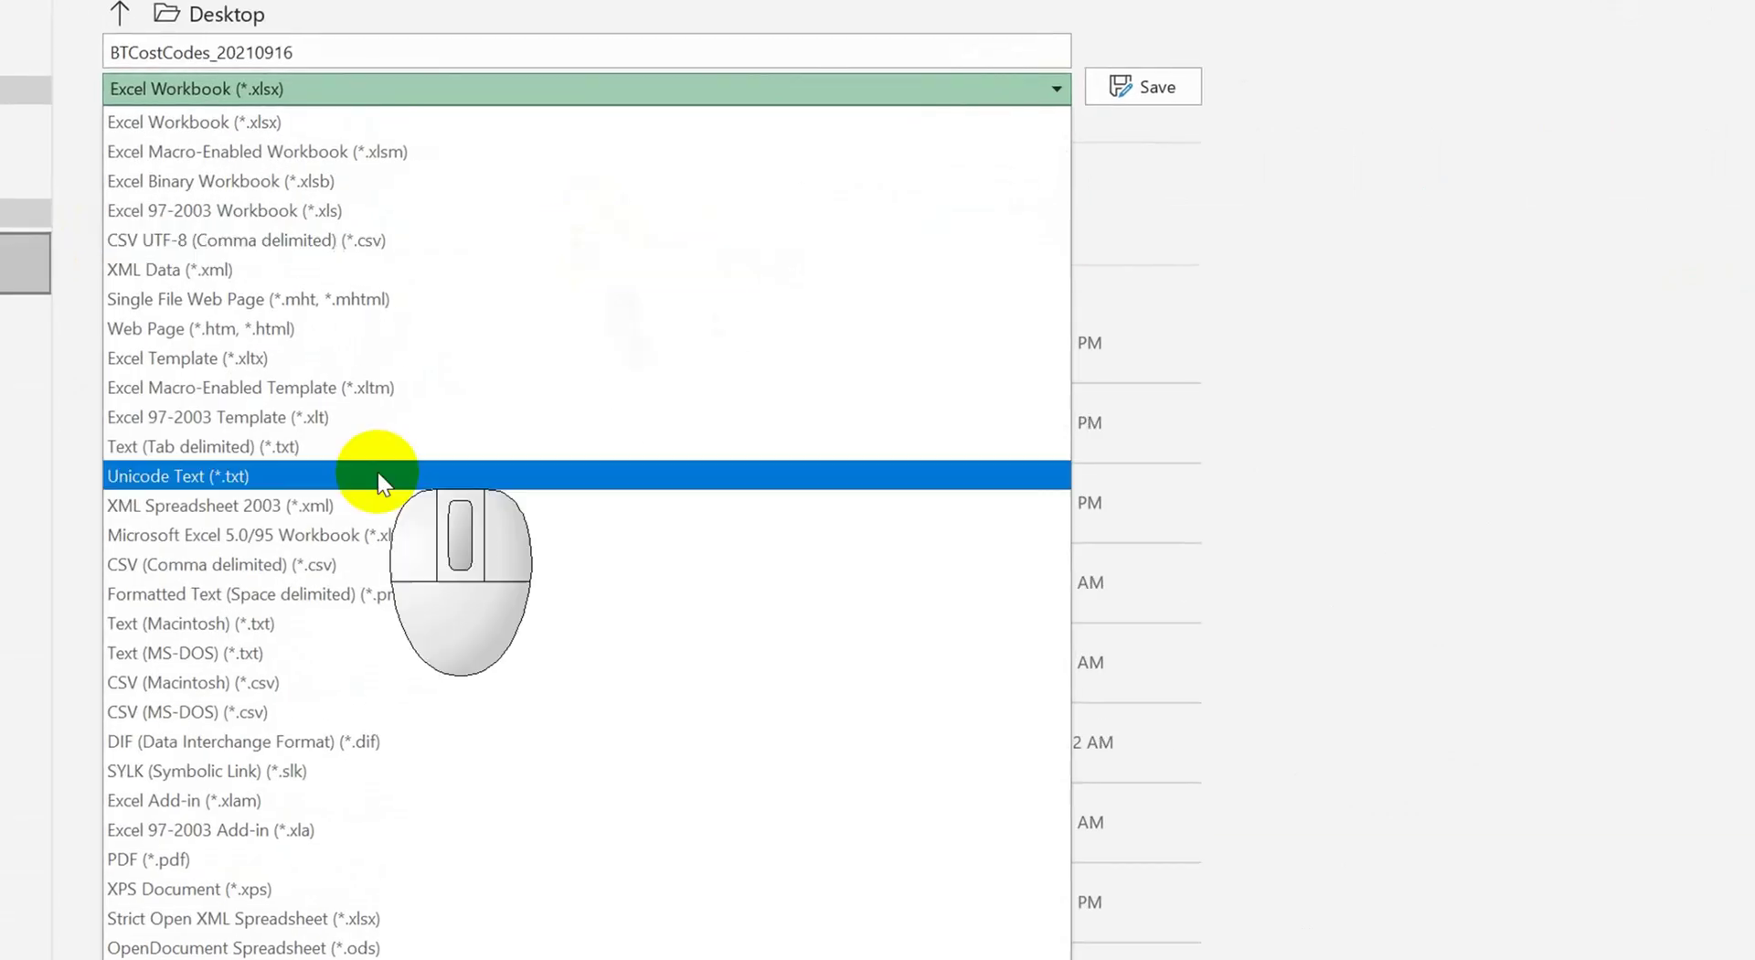
click(275, 570)
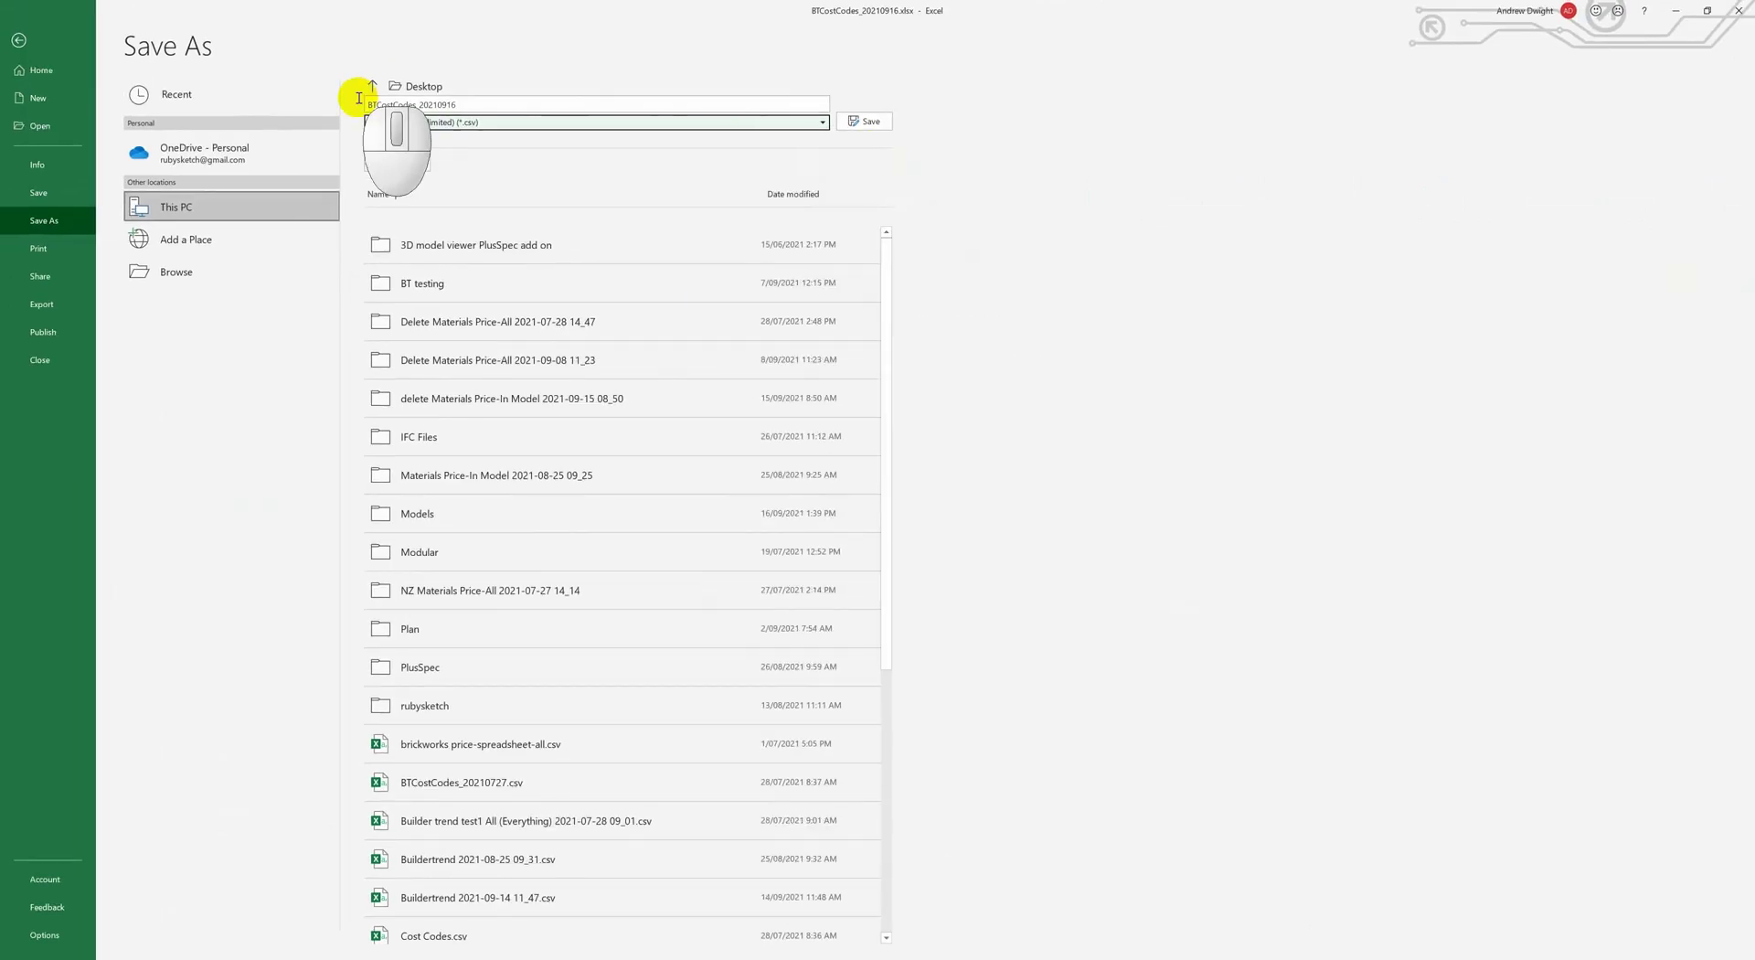
click(370, 105)
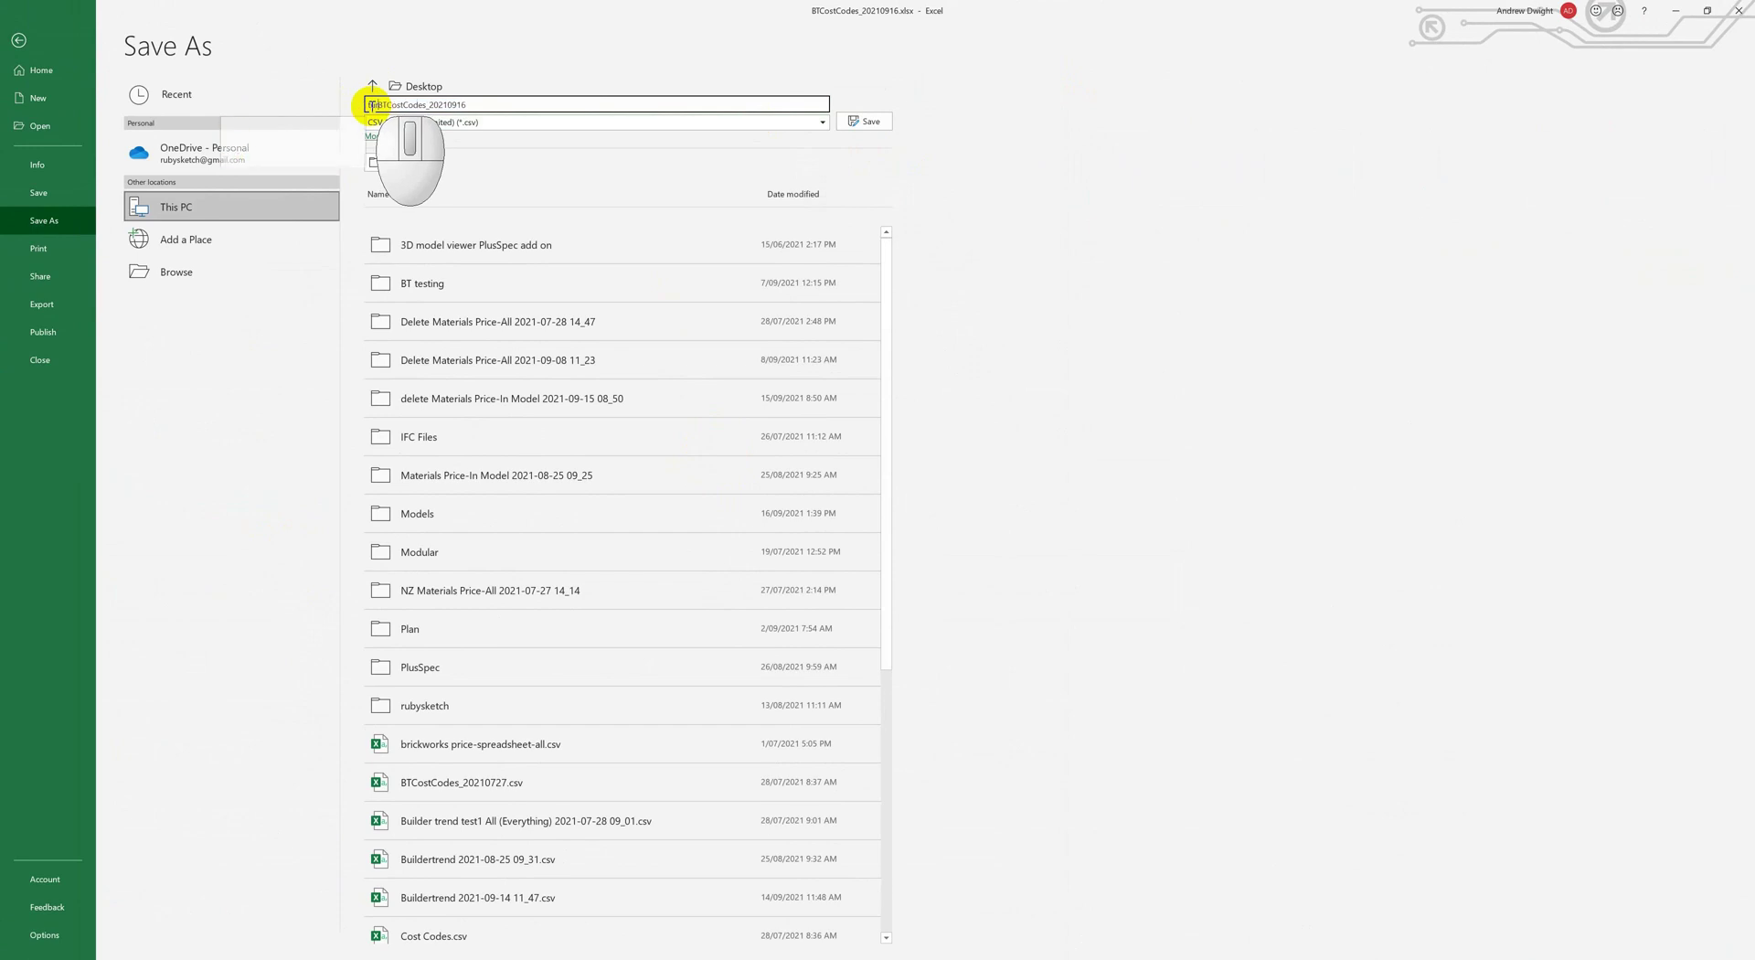
text(Tutorial)
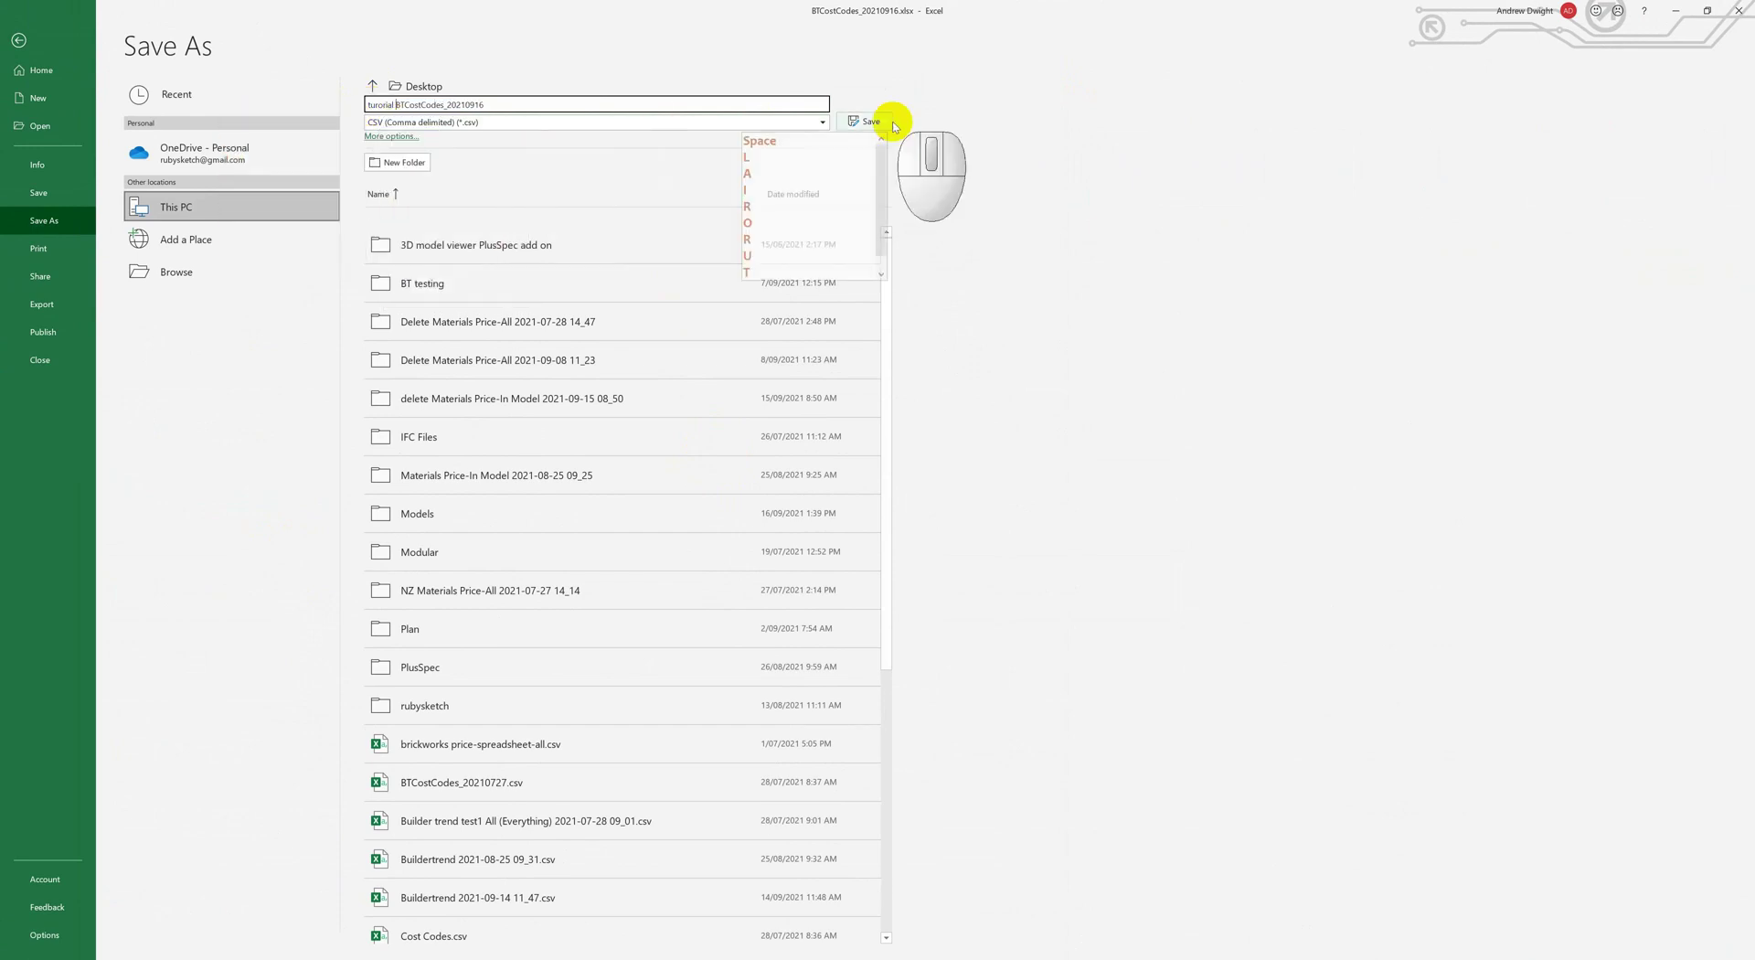
click(880, 122)
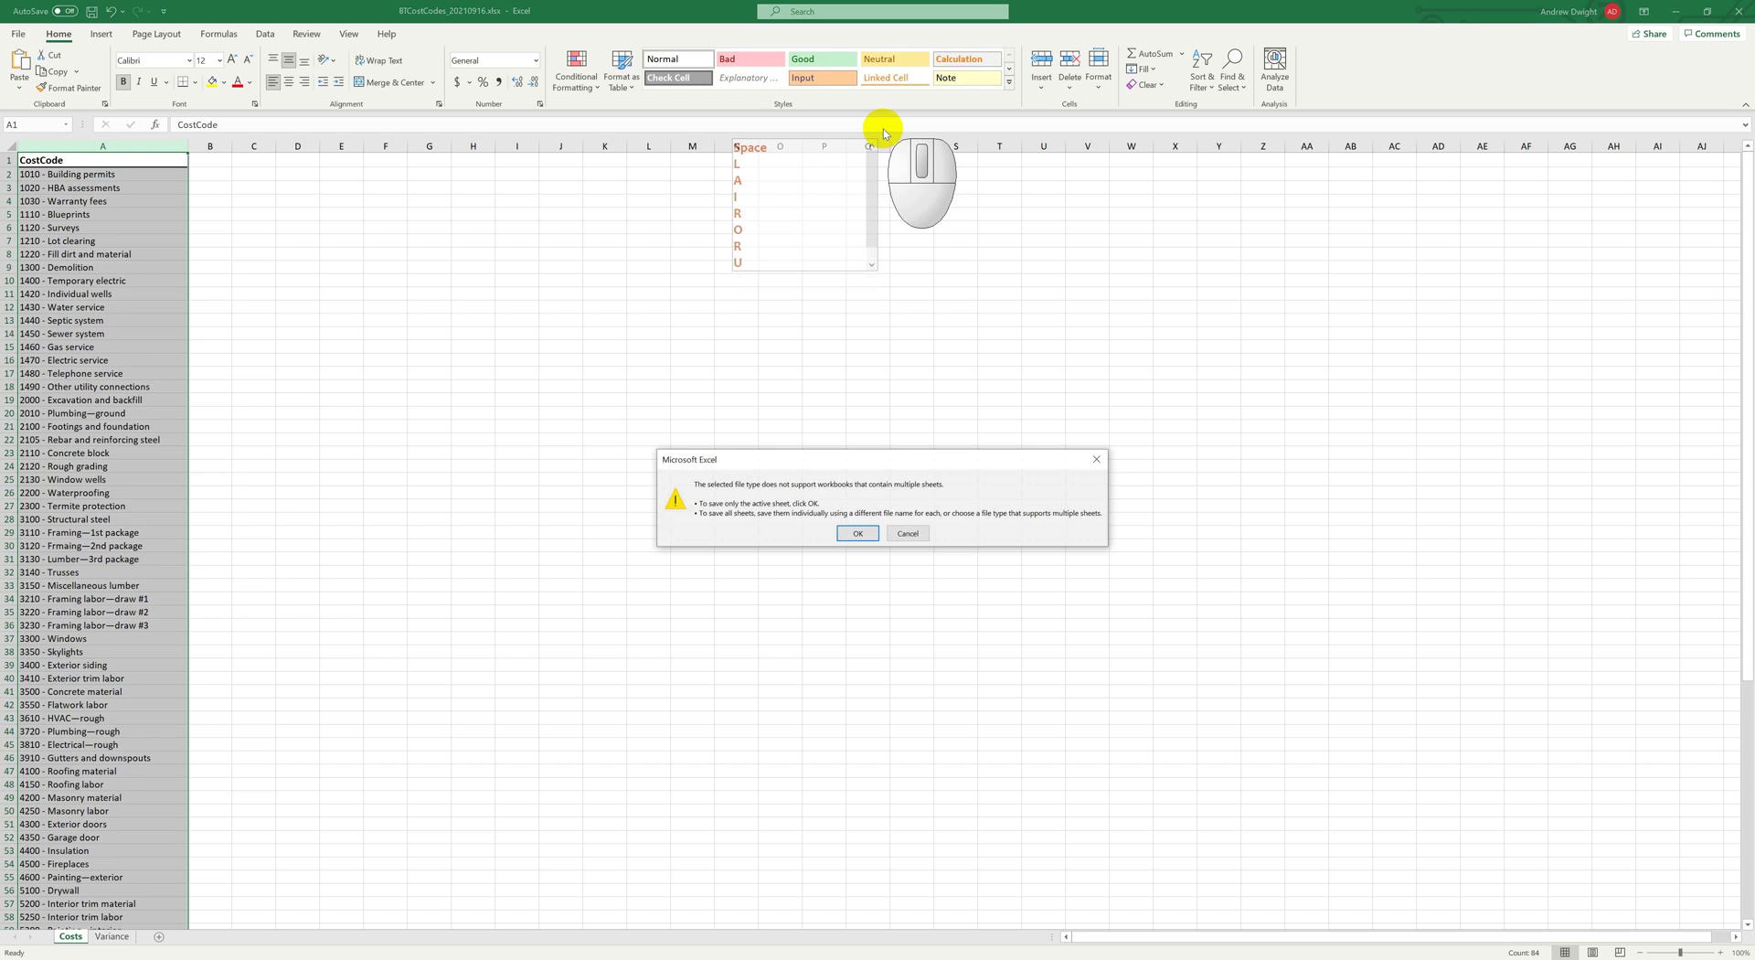
click(858, 531)
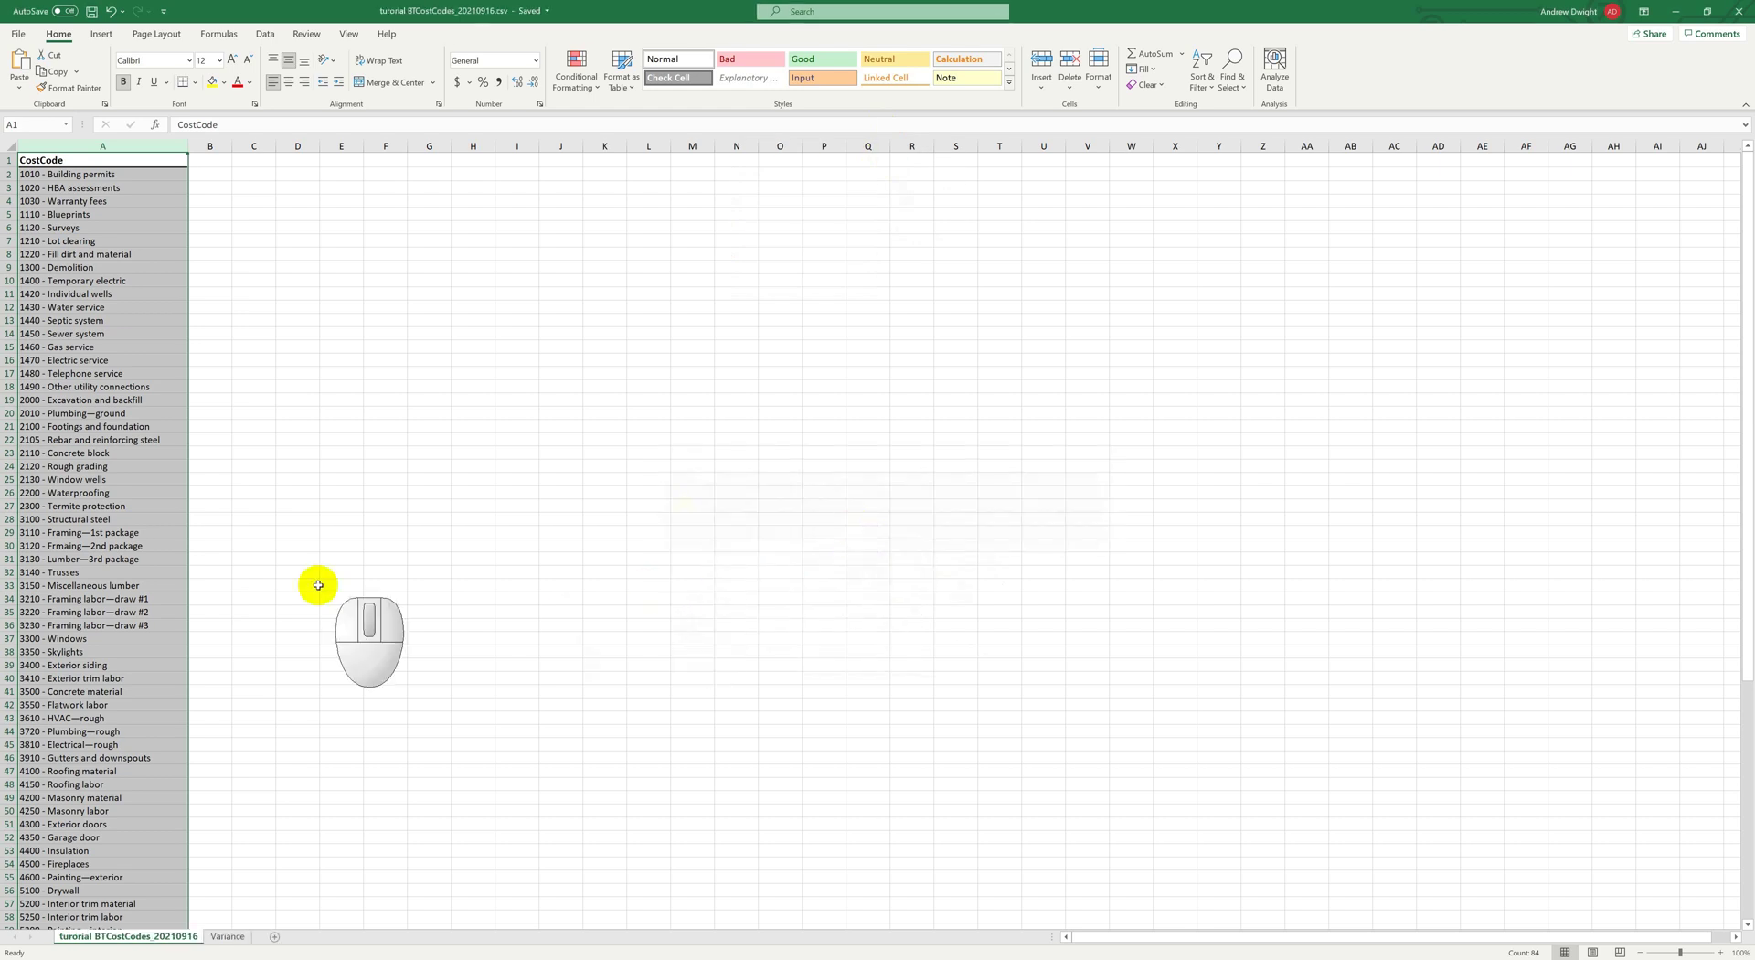
Step: Review the saved cost code list, then switch to SketchUp and bring up the Buildertrend Setup window beside its Takeoff Tool
scroll(99, 564, down, 4)
scroll(99, 564, down, 4)
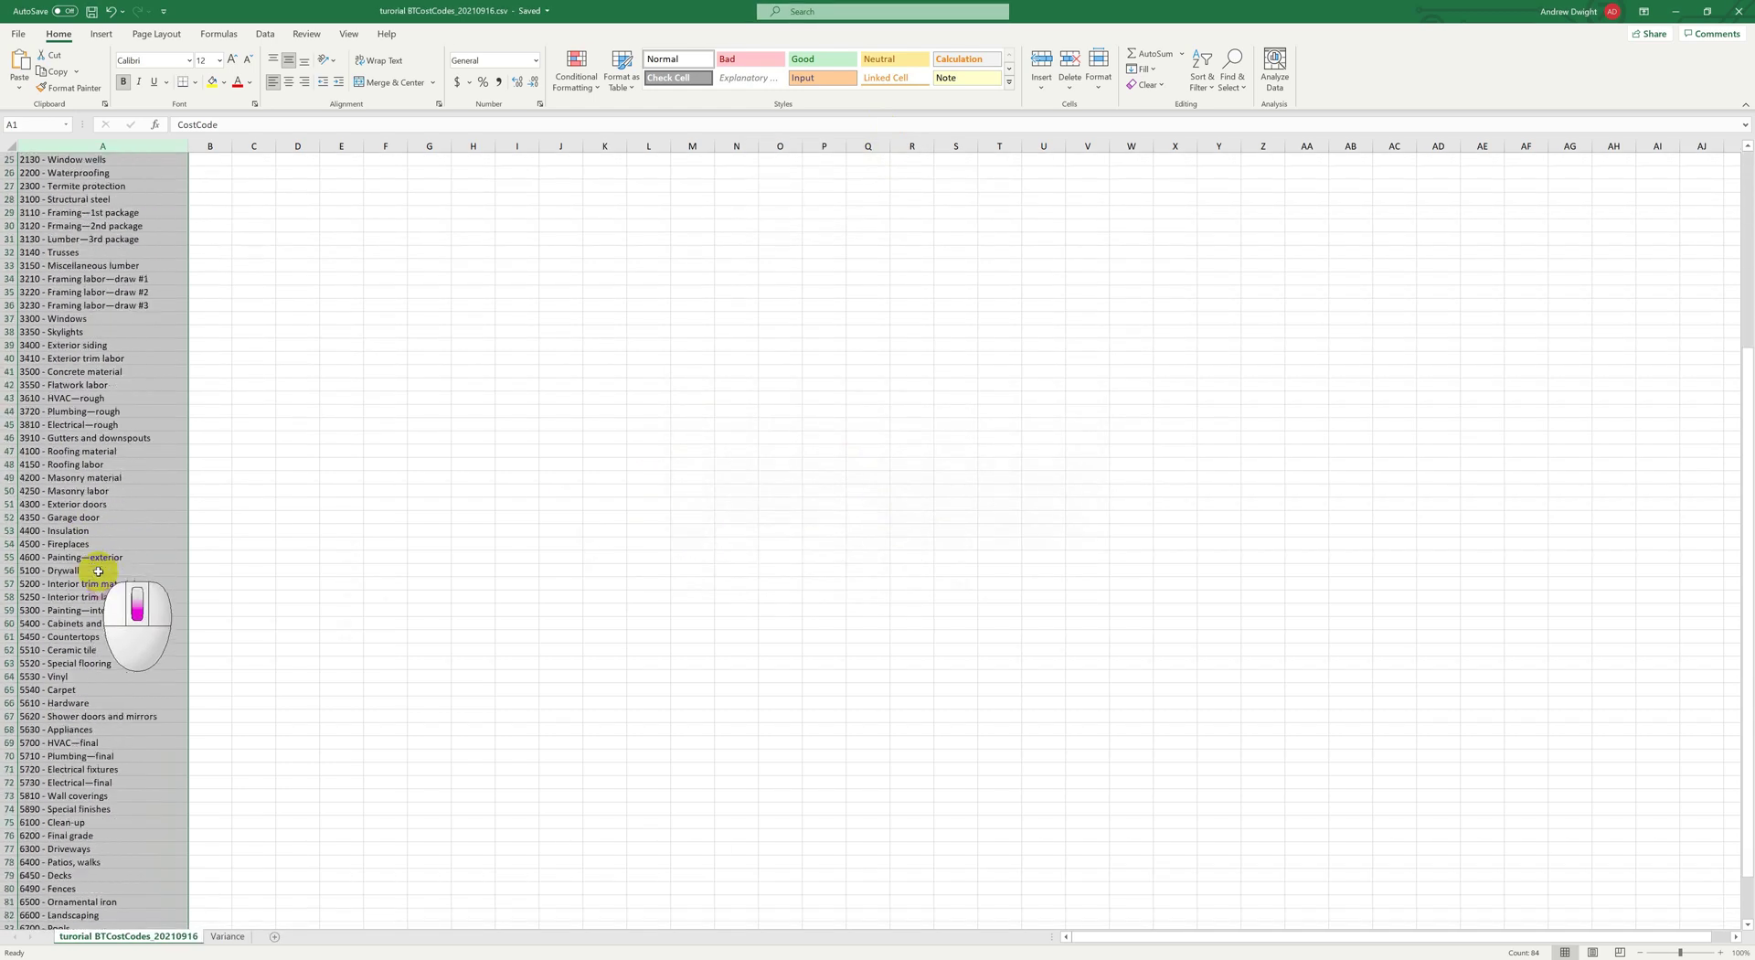
key(alt+Tab)
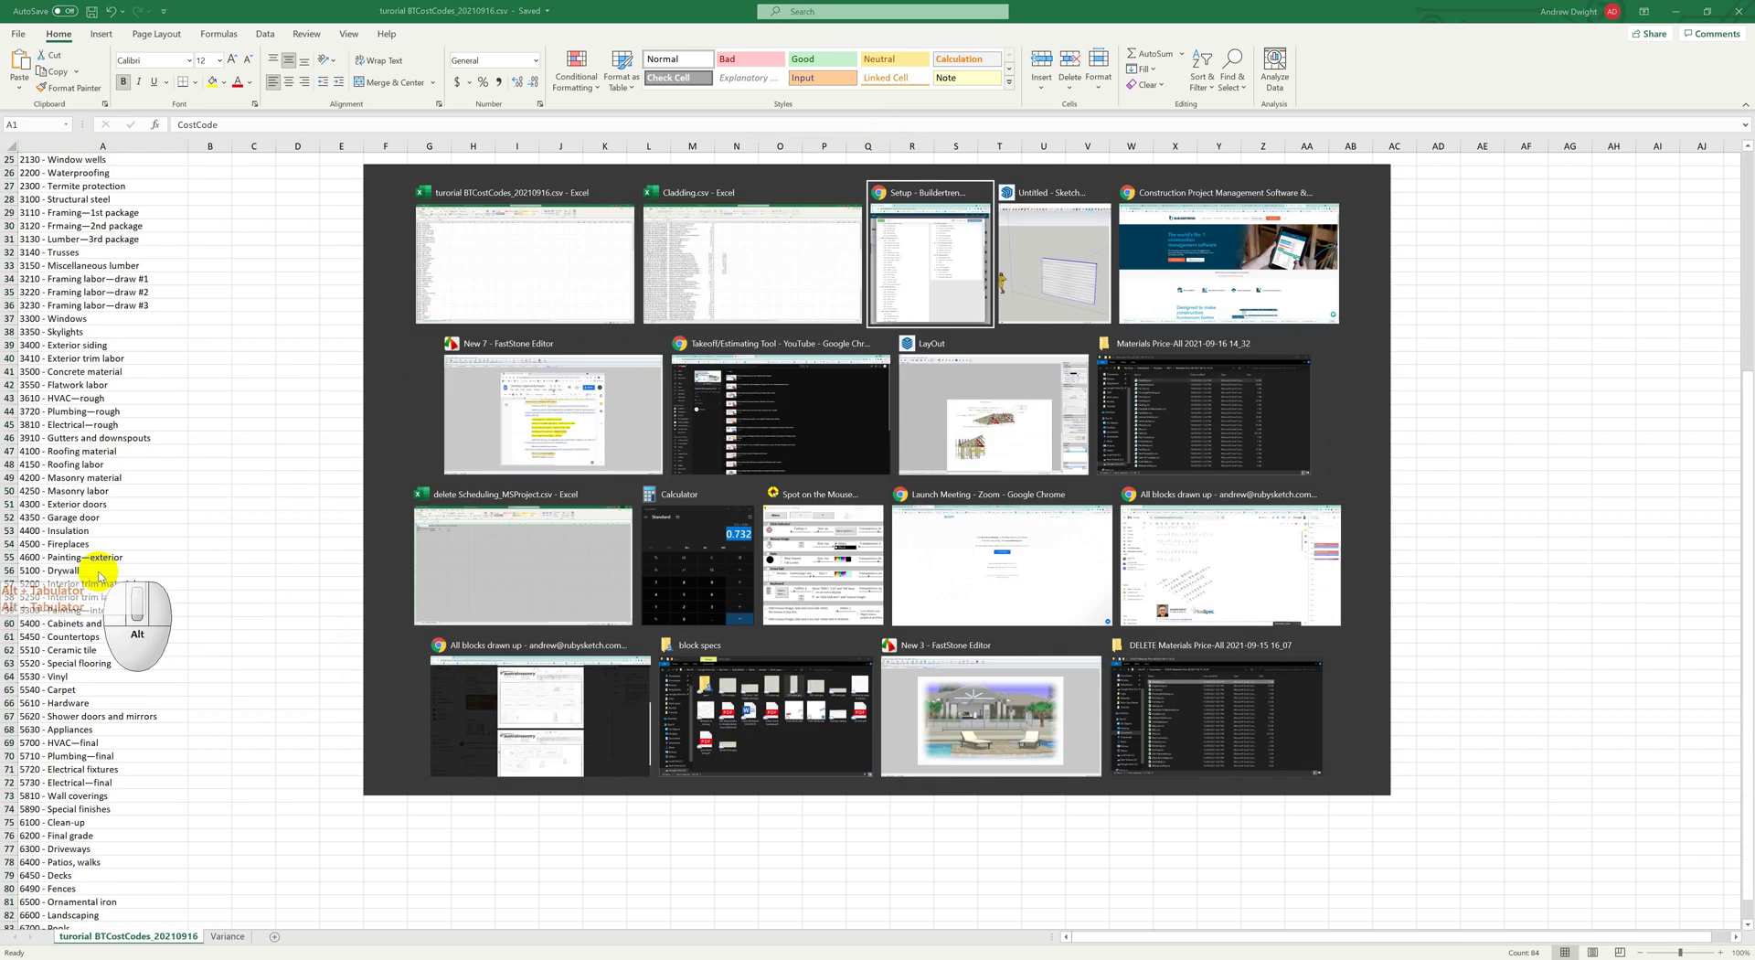
key(alt+Tab)
mouse_move(489, 956)
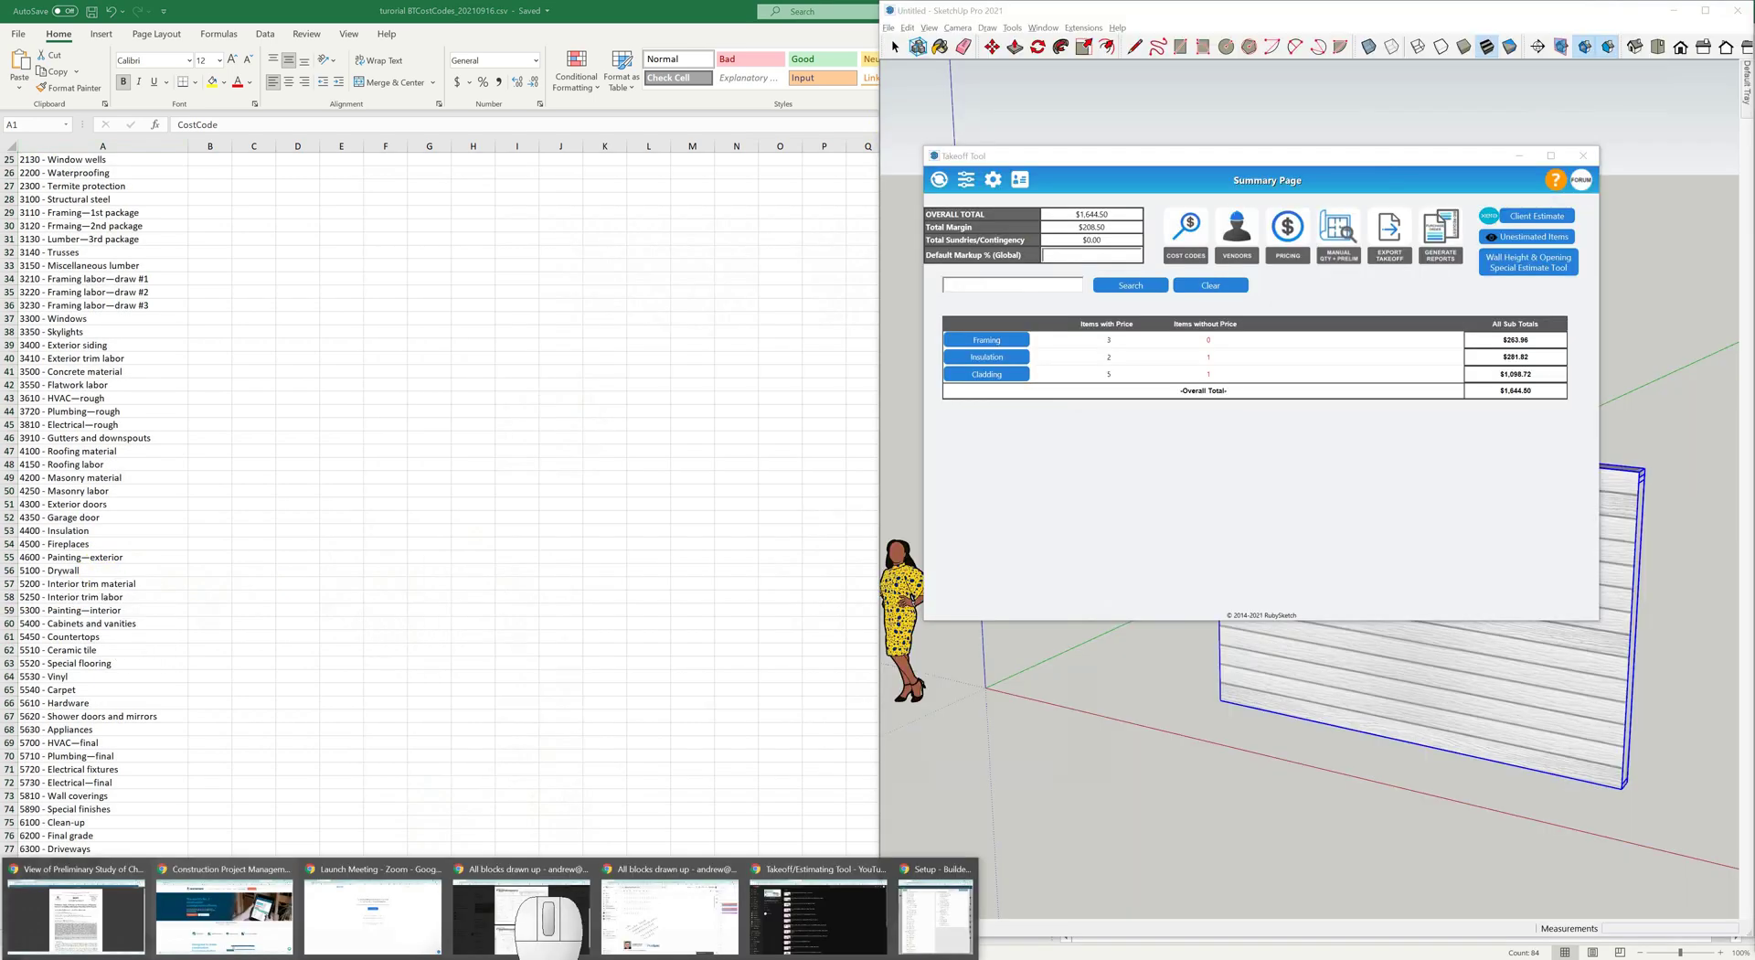
click(937, 914)
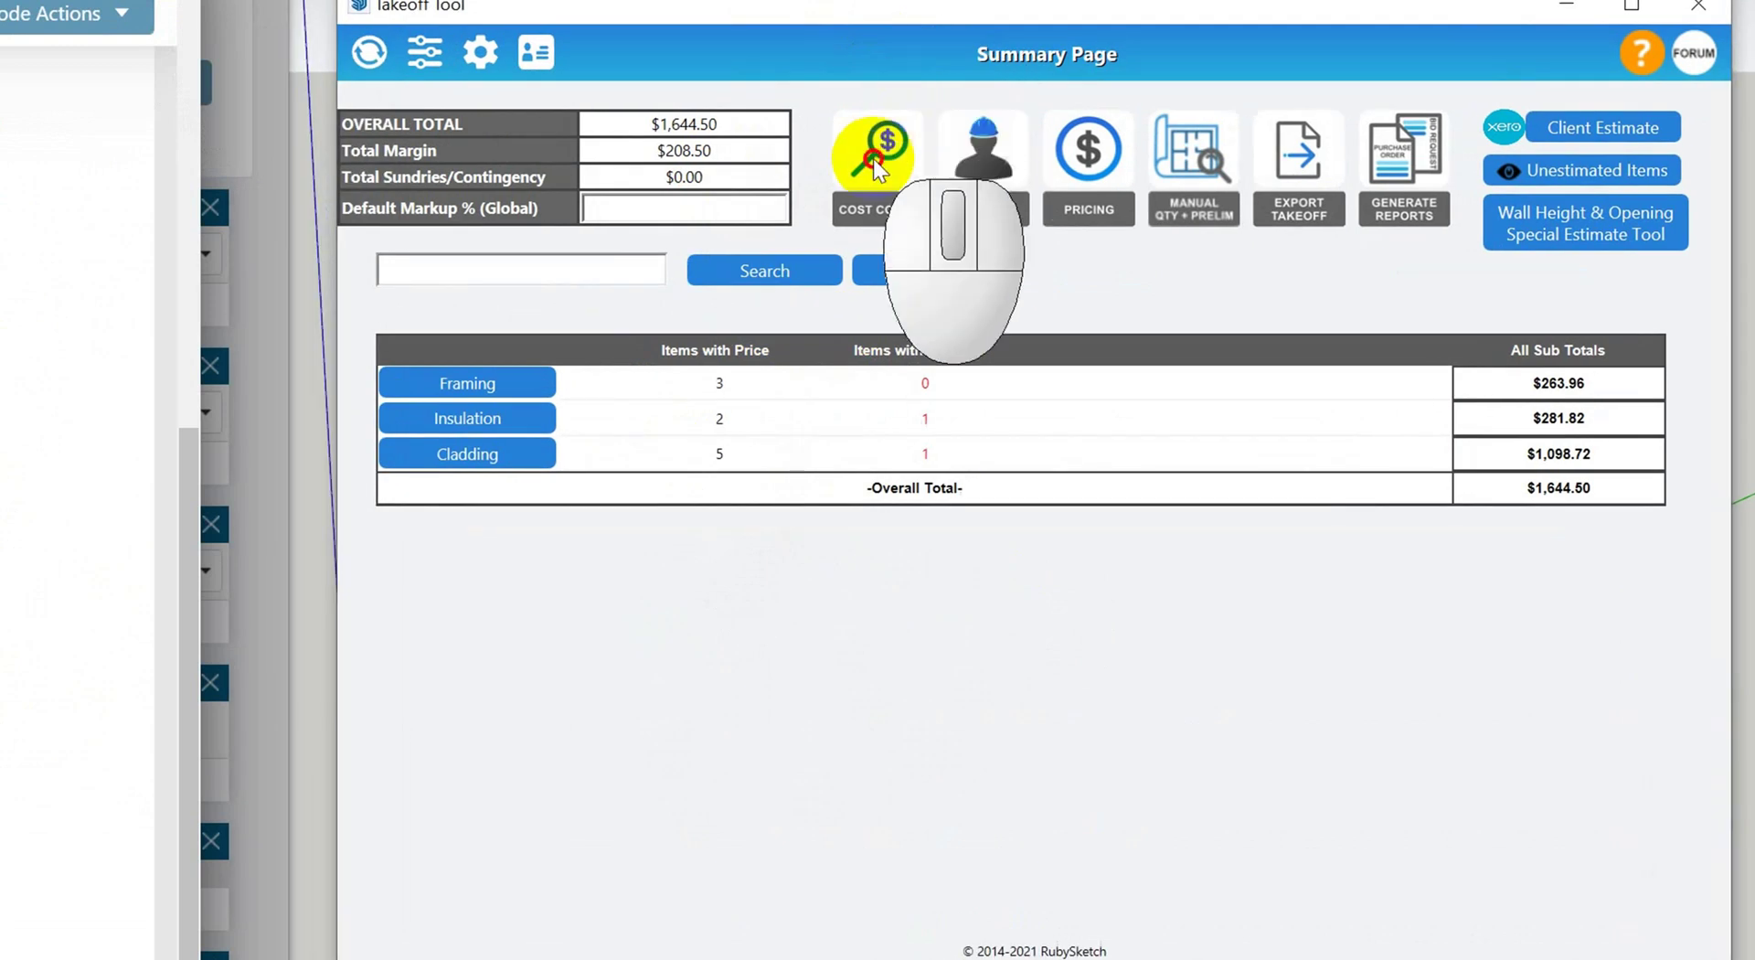
click(779, 185)
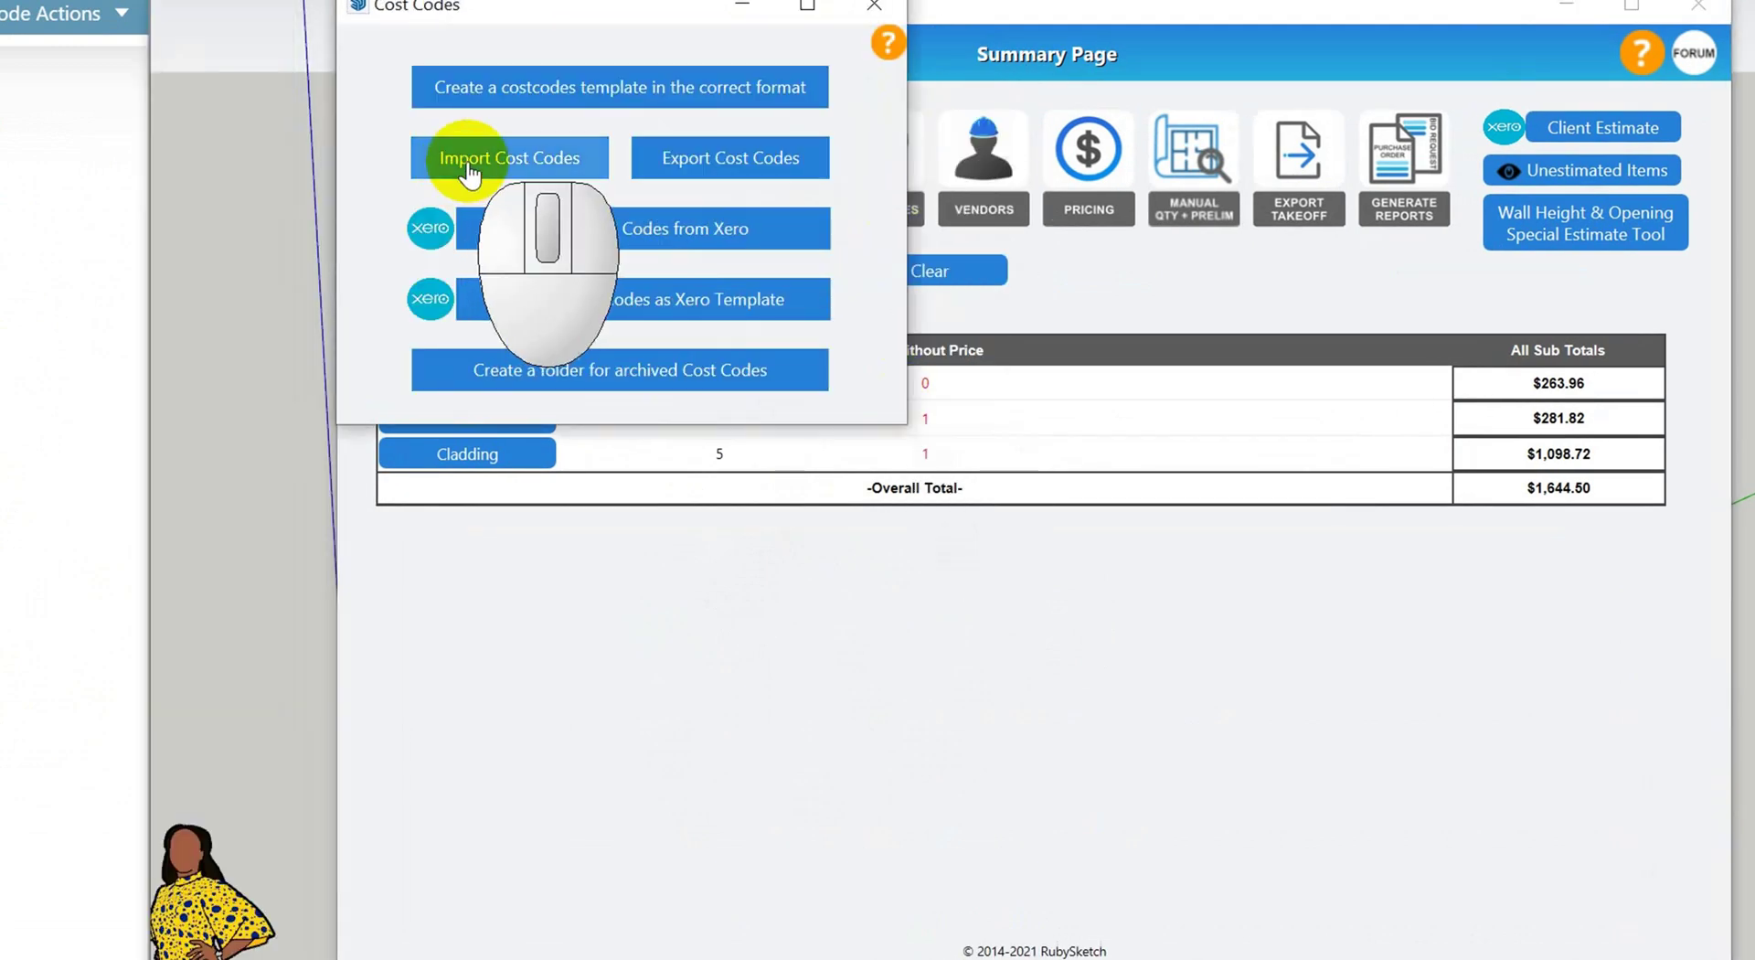
click(468, 162)
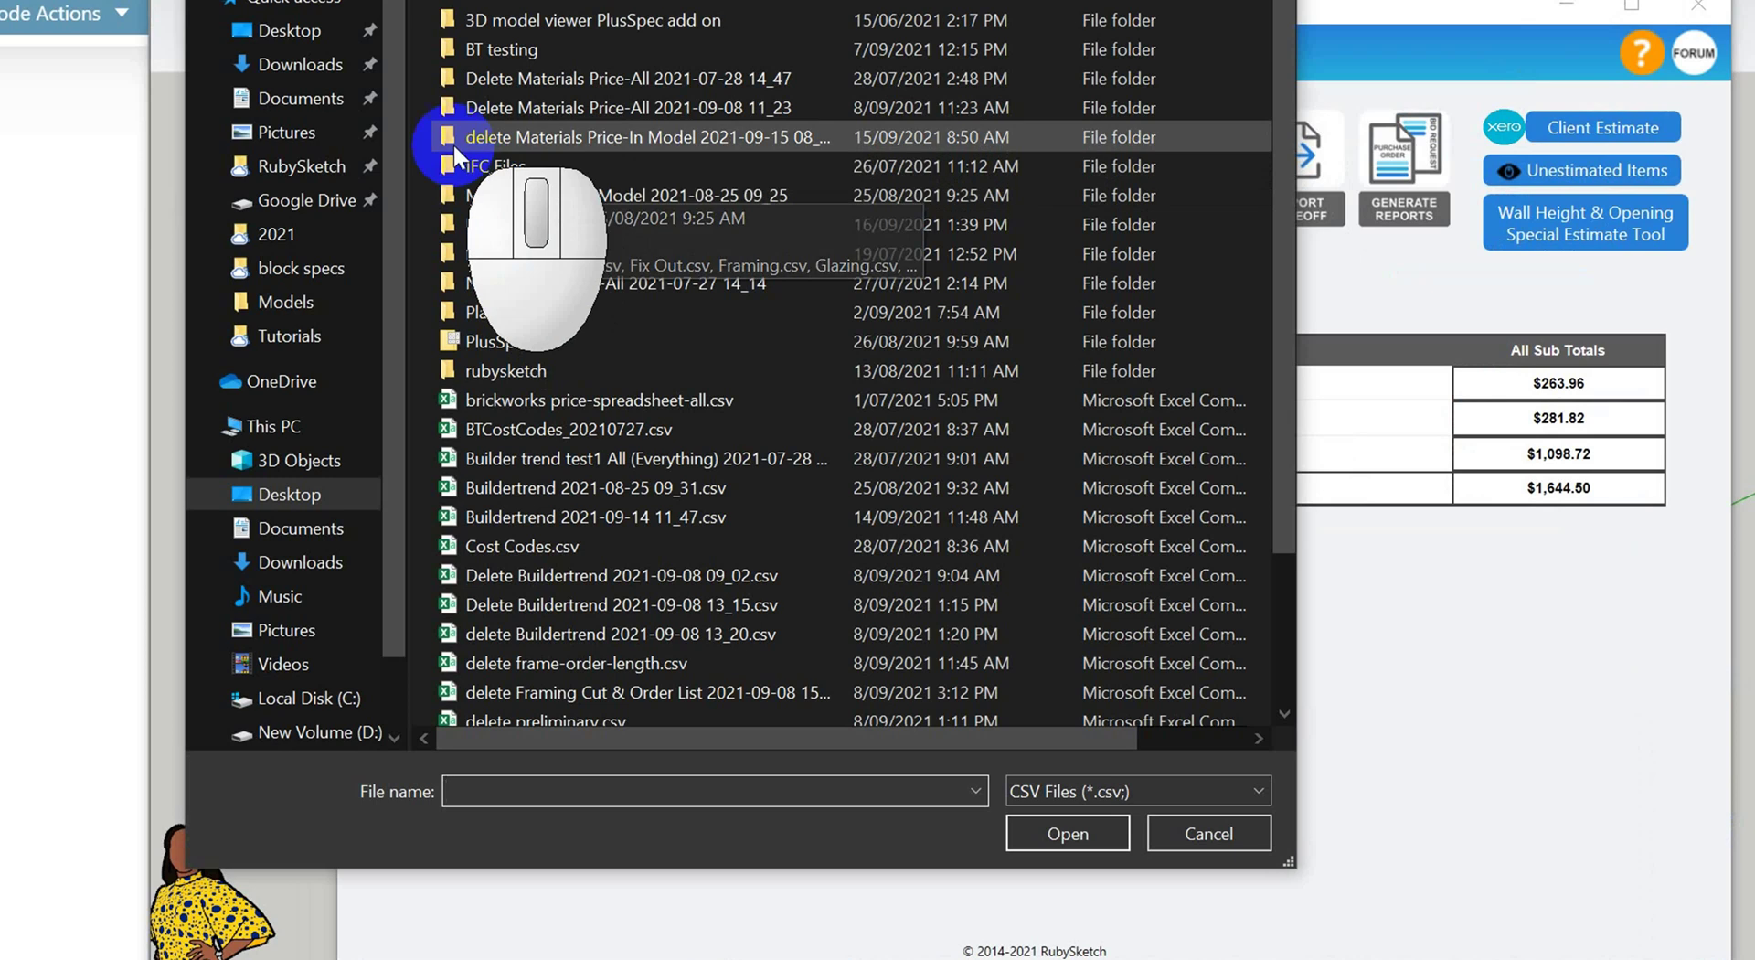
click(292, 4)
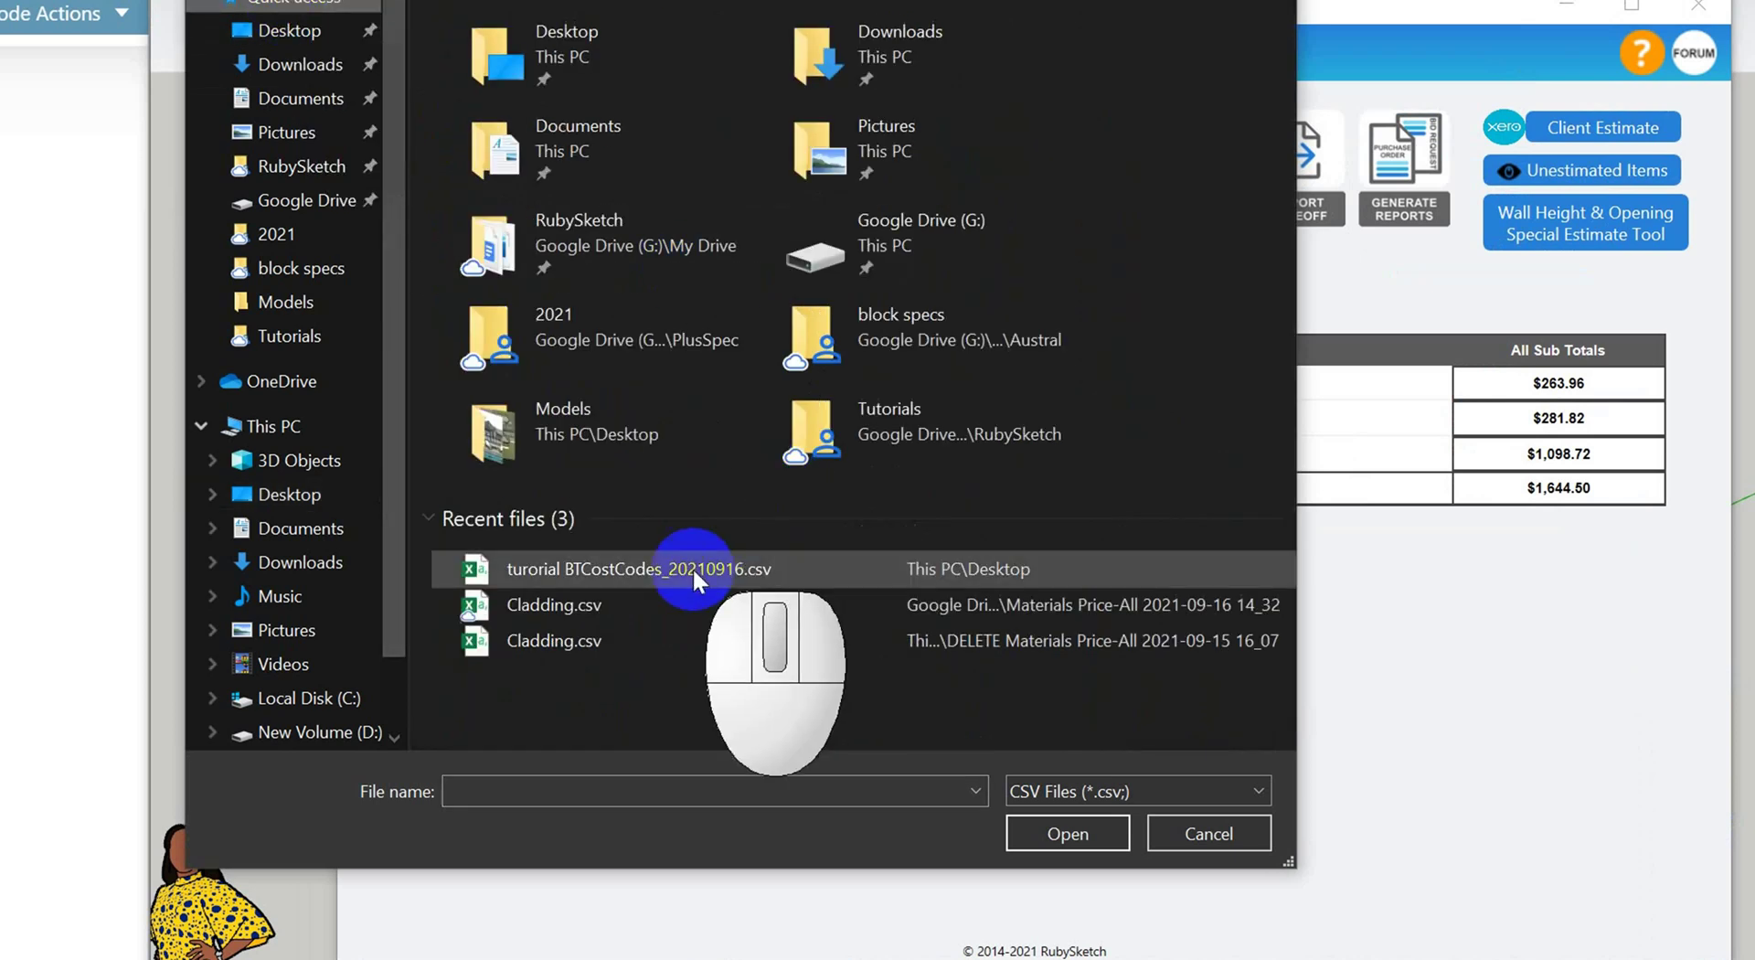
click(675, 567)
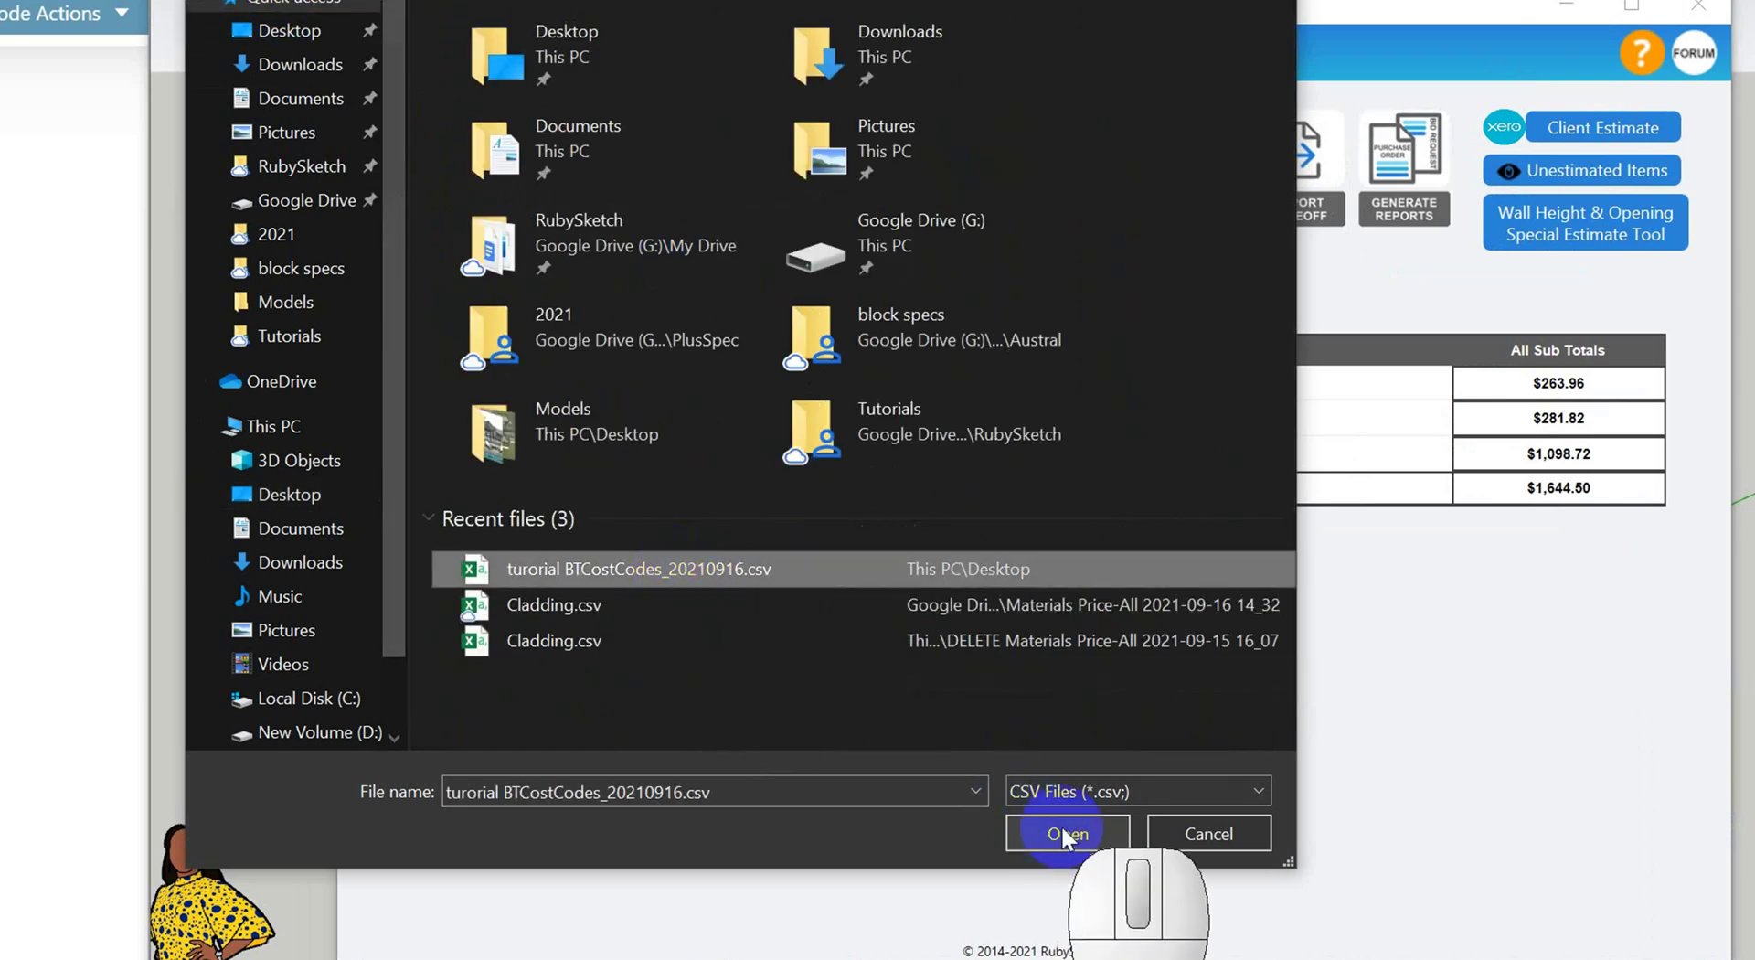
click(1203, 833)
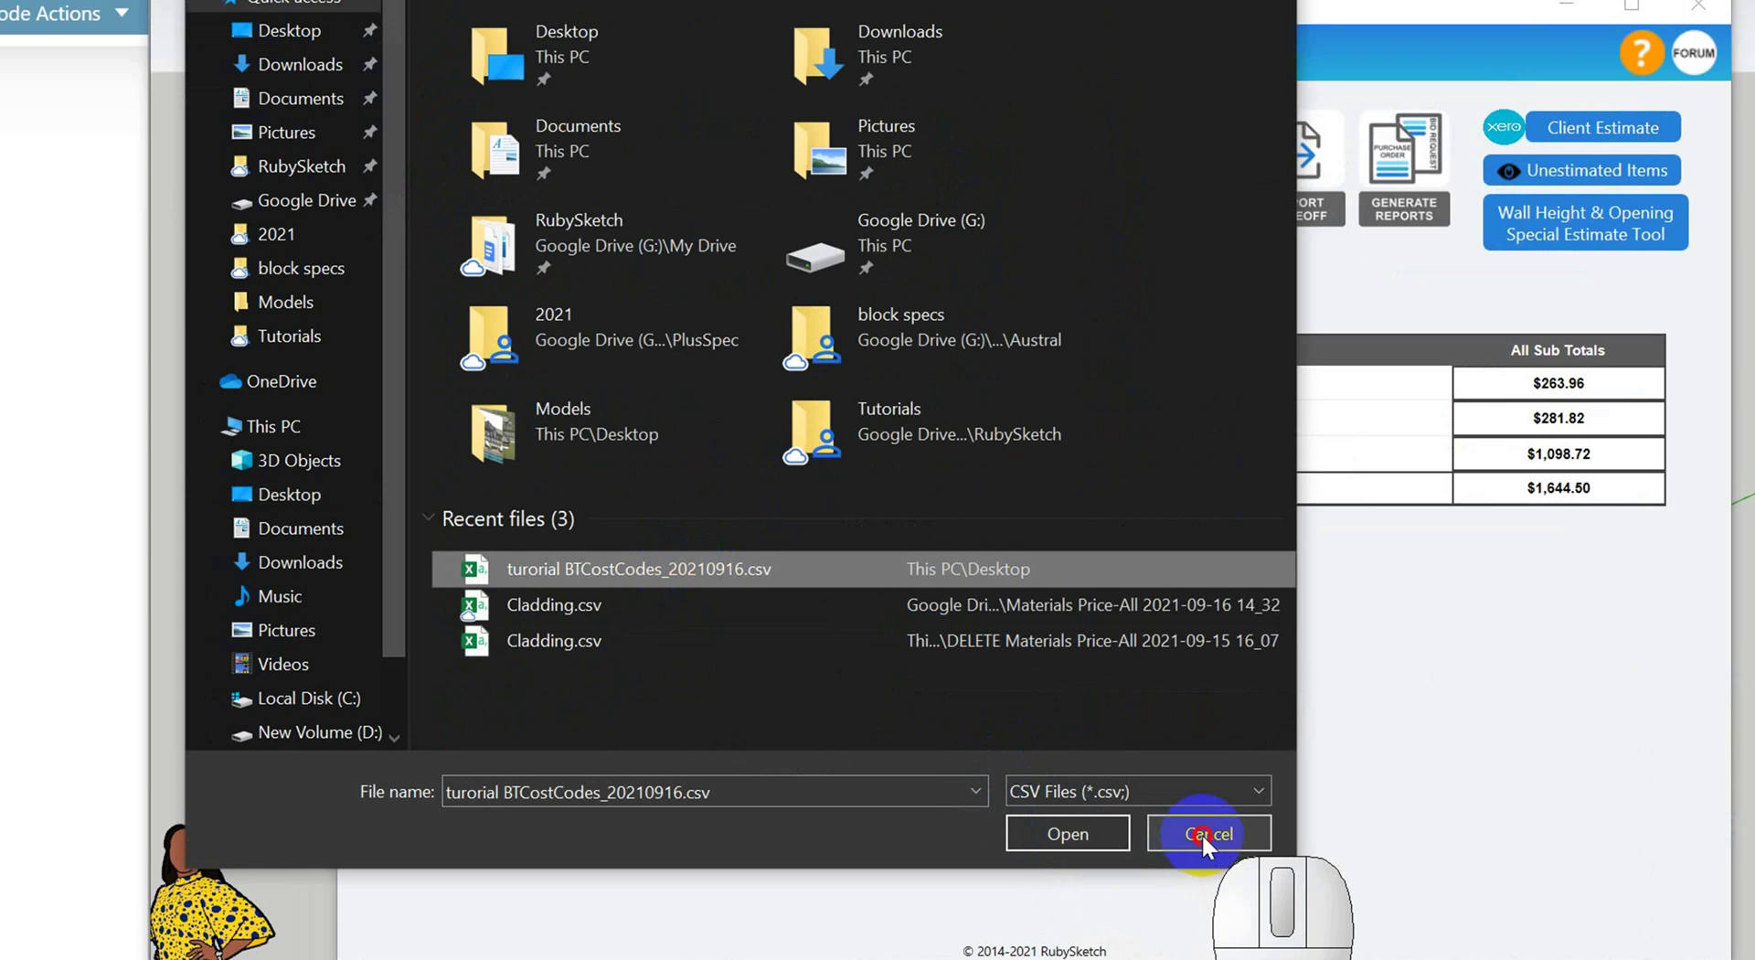
click(1201, 832)
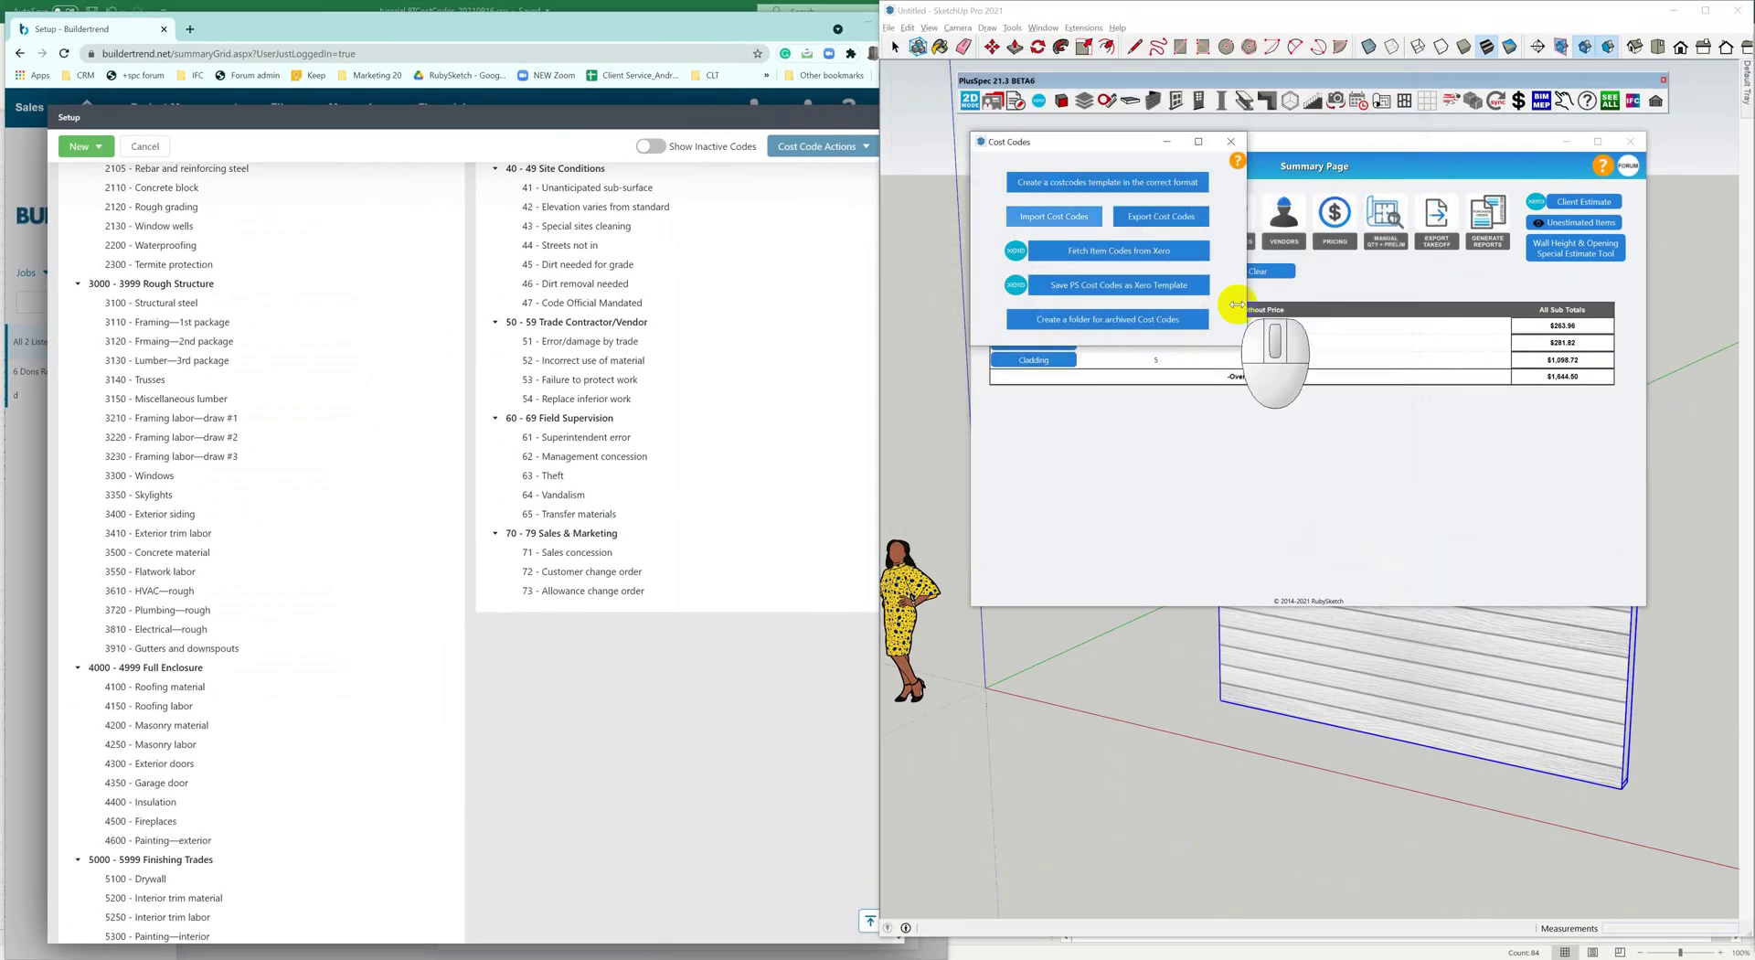
click(1231, 145)
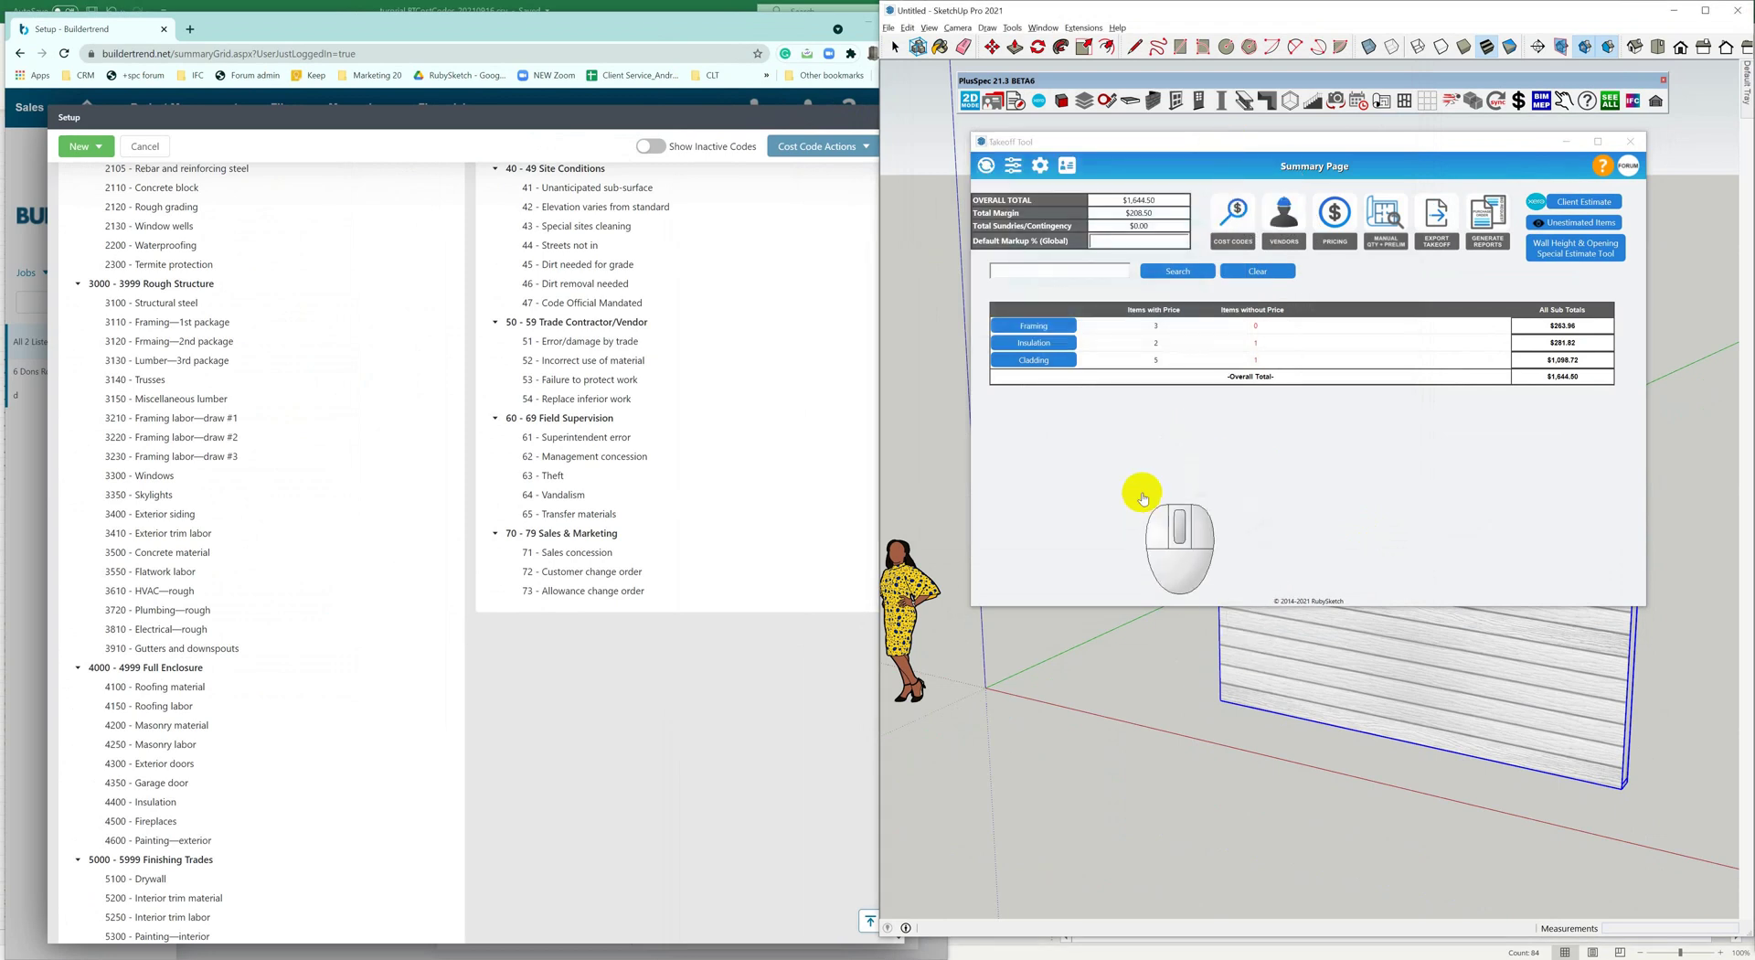
Step: Close the Takeoff Tool without turning on all the geometry, and delete the existing clad wall from the model
click(1634, 167)
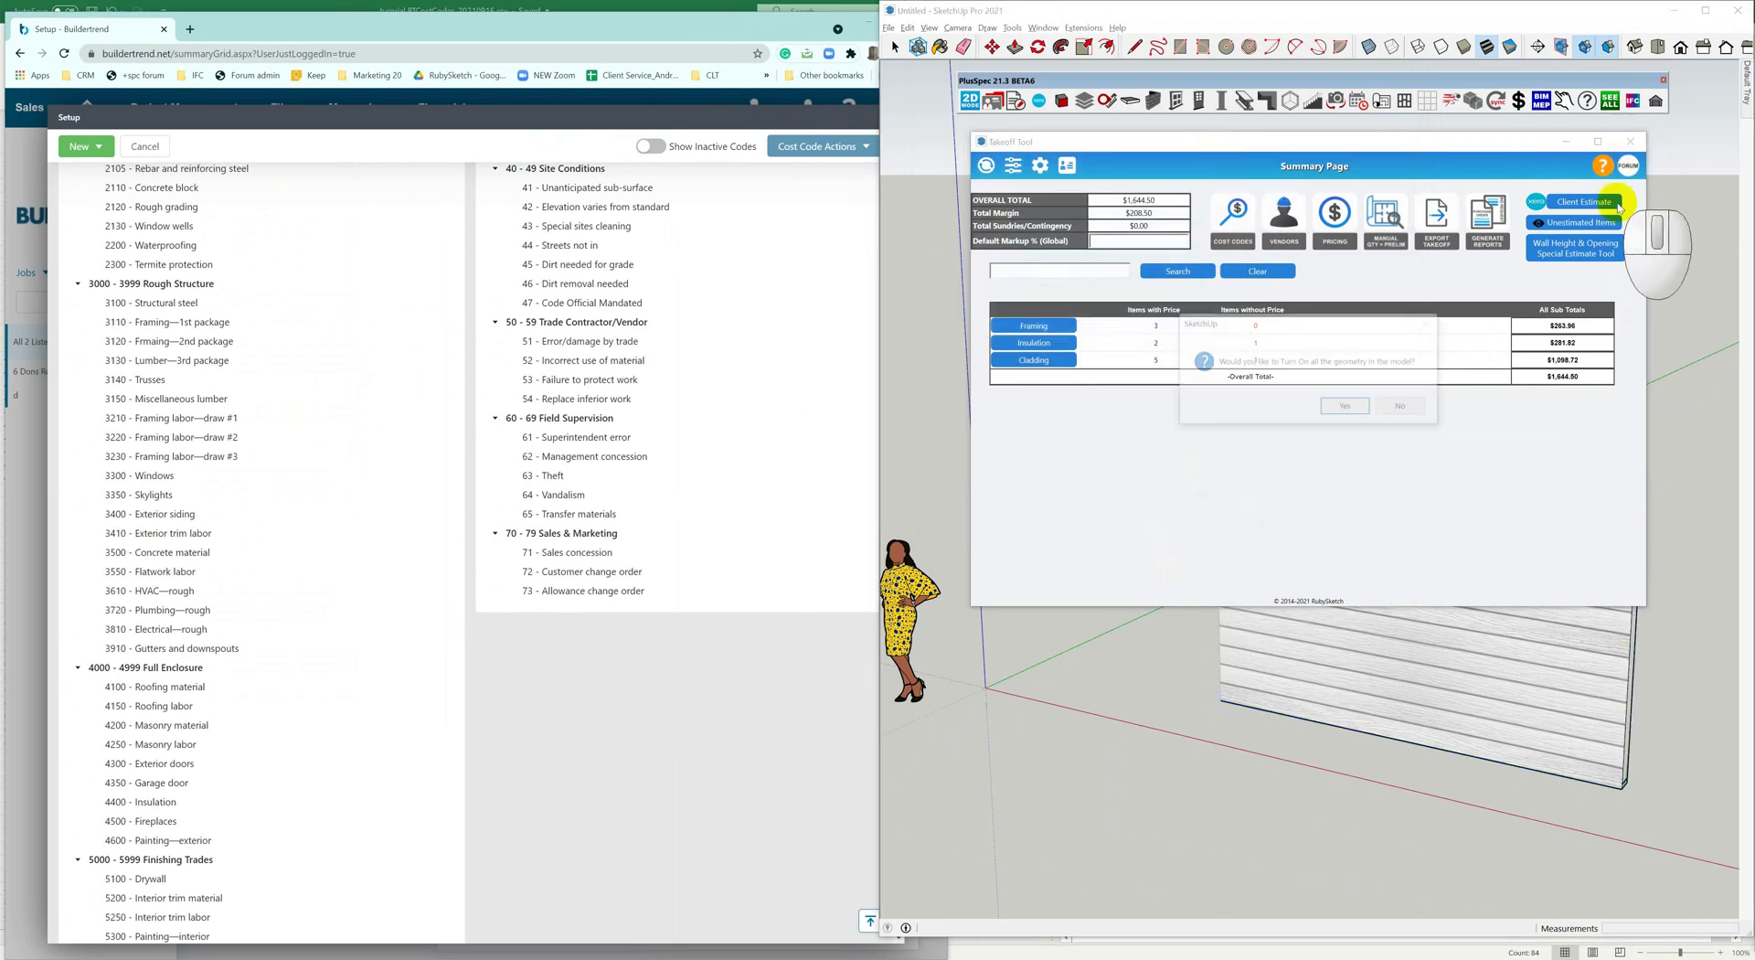
click(1404, 409)
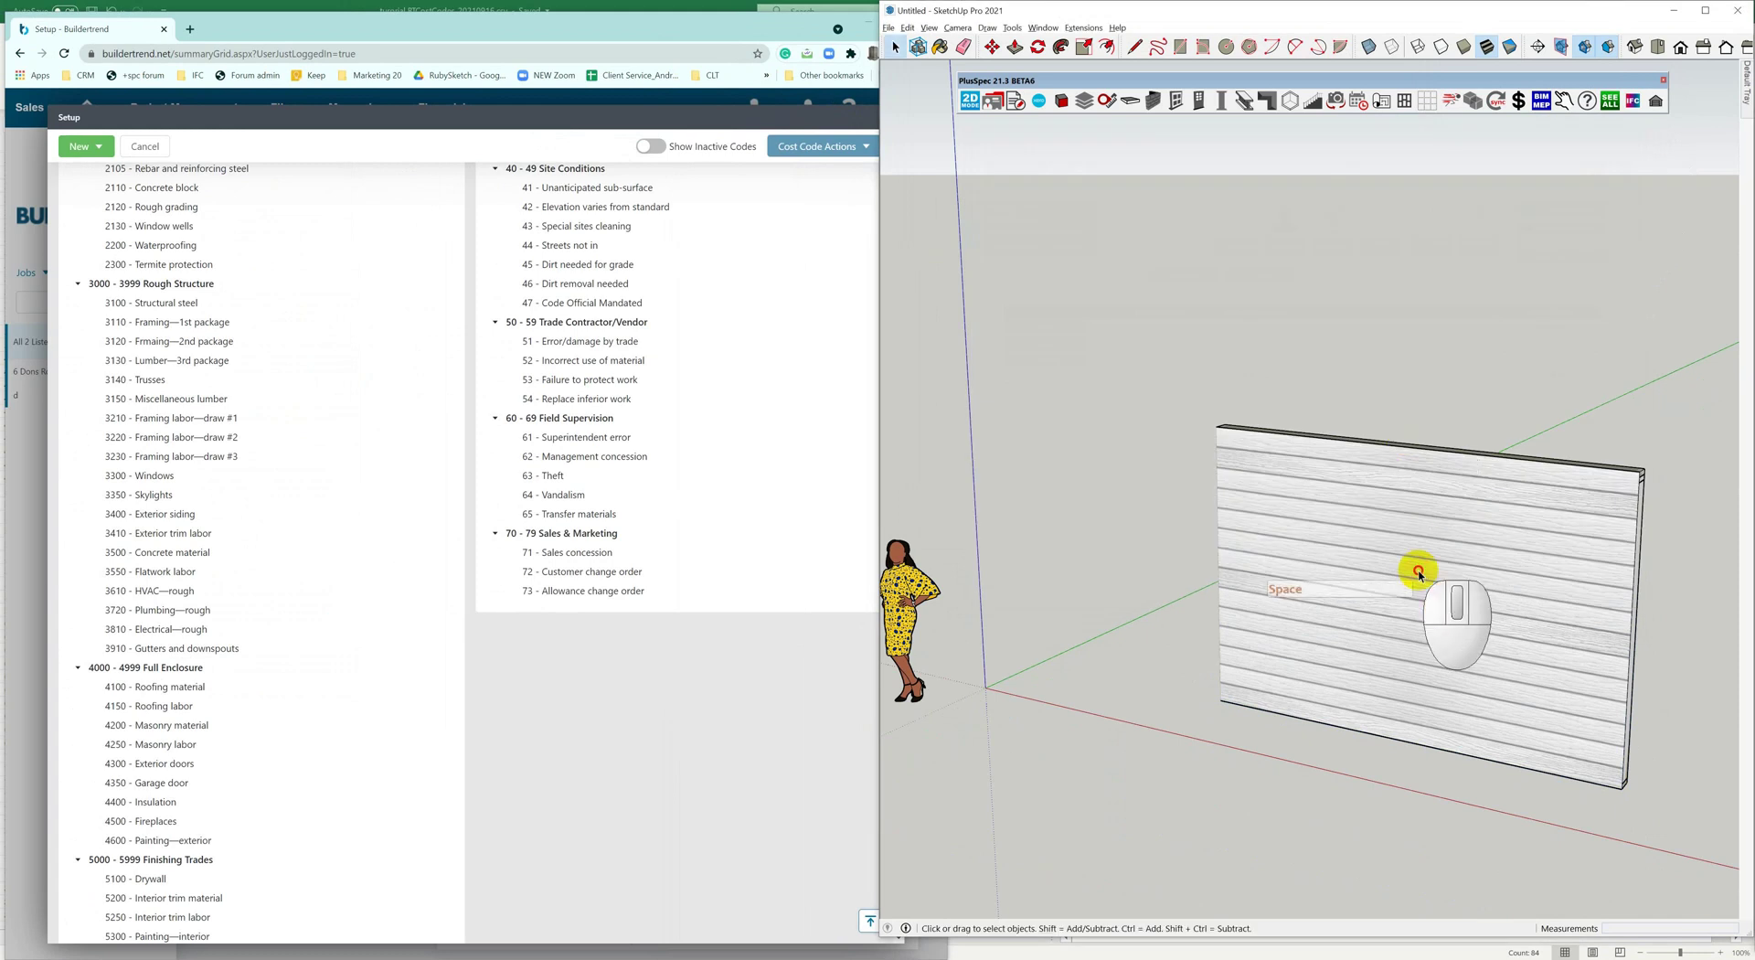
key(Delete)
Step: Draw a closed four-sided room with the Wall Tool, using 2740 mm high lightweight framed walls with cladding
key(w)
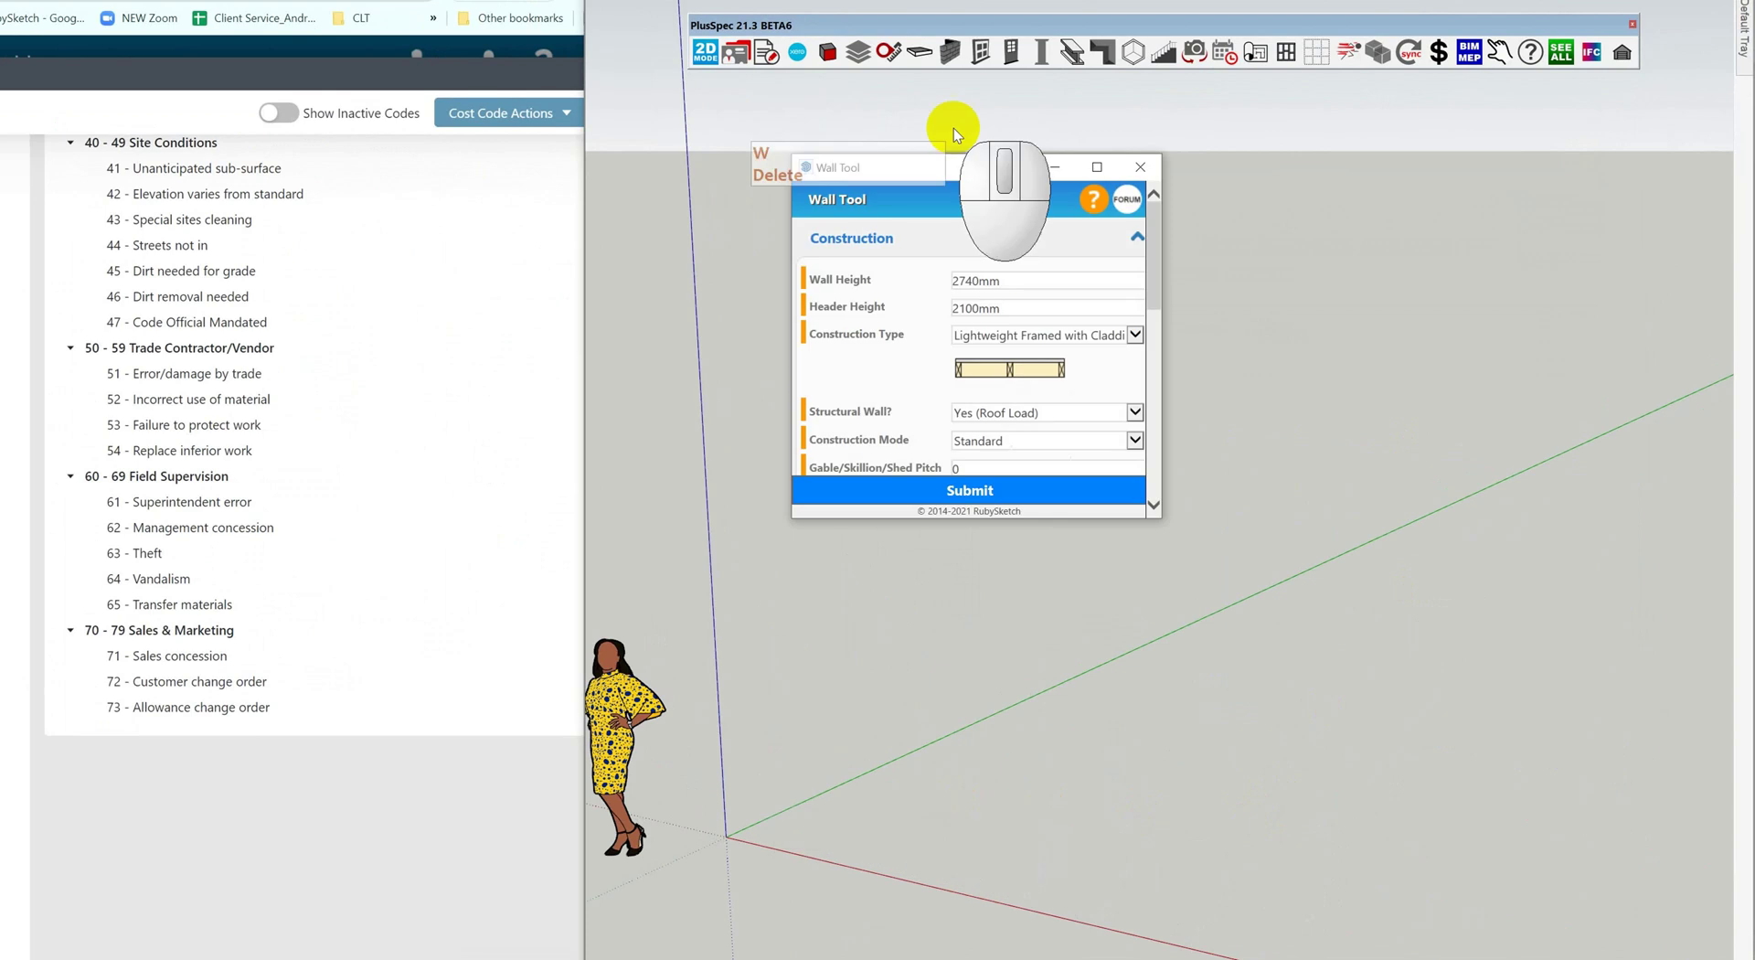
click(1020, 780)
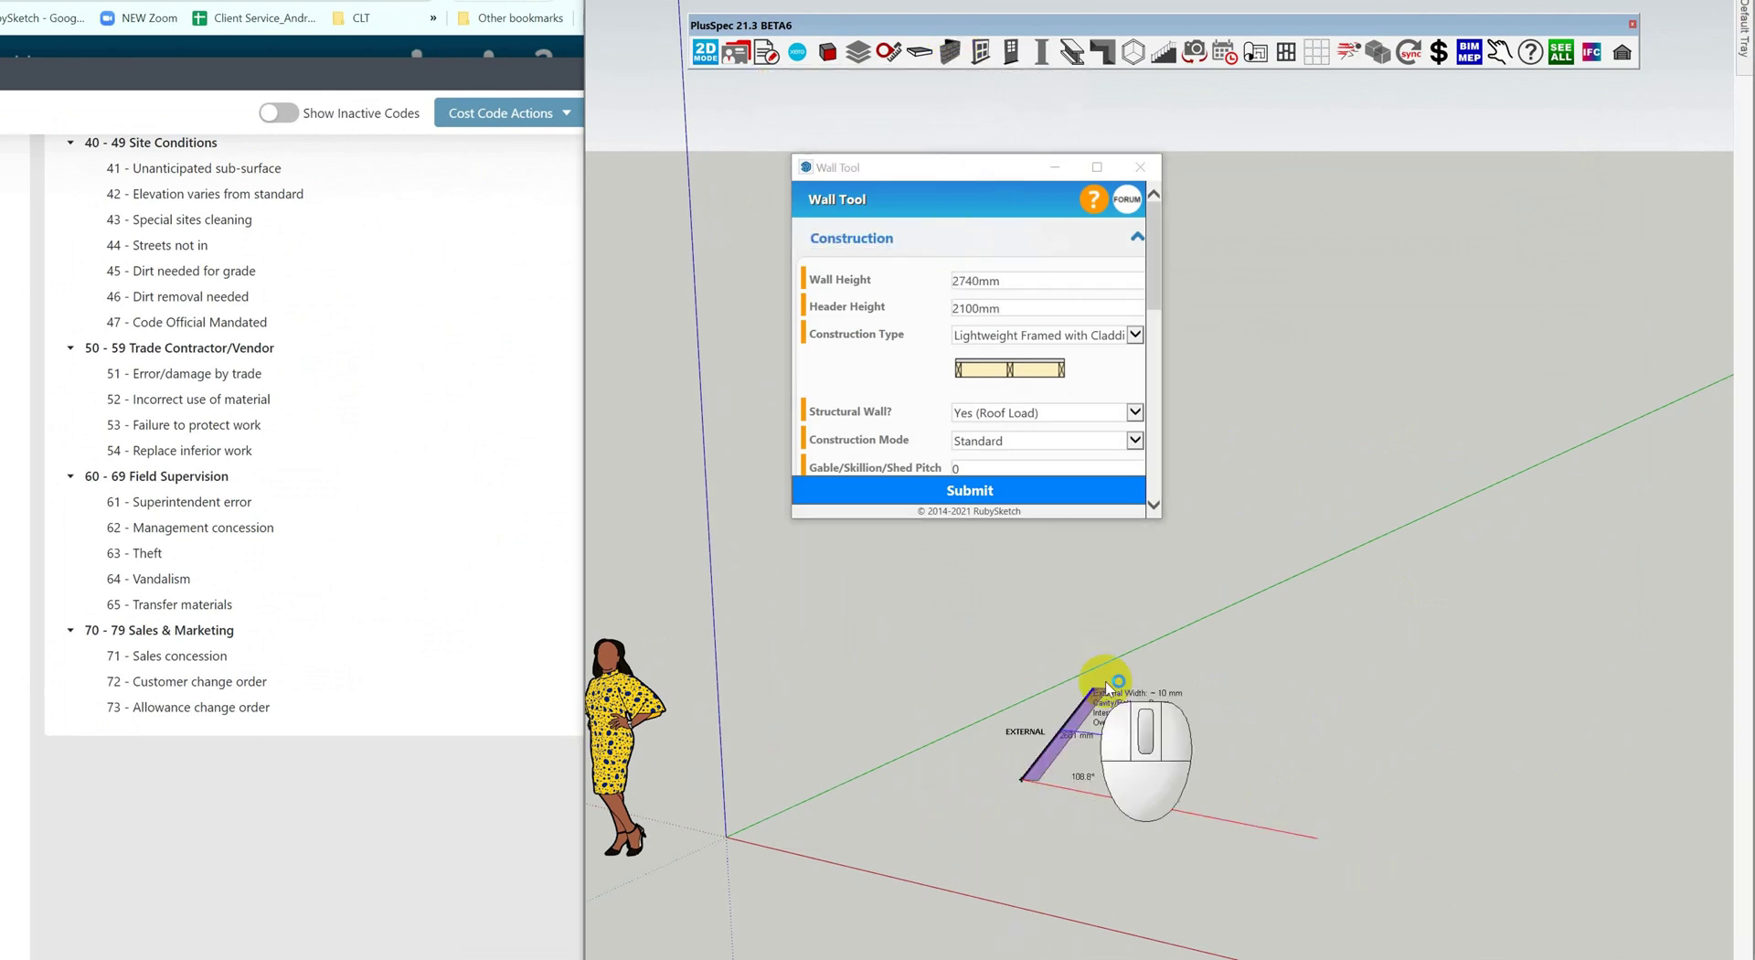
click(1271, 657)
click(1565, 693)
click(1373, 869)
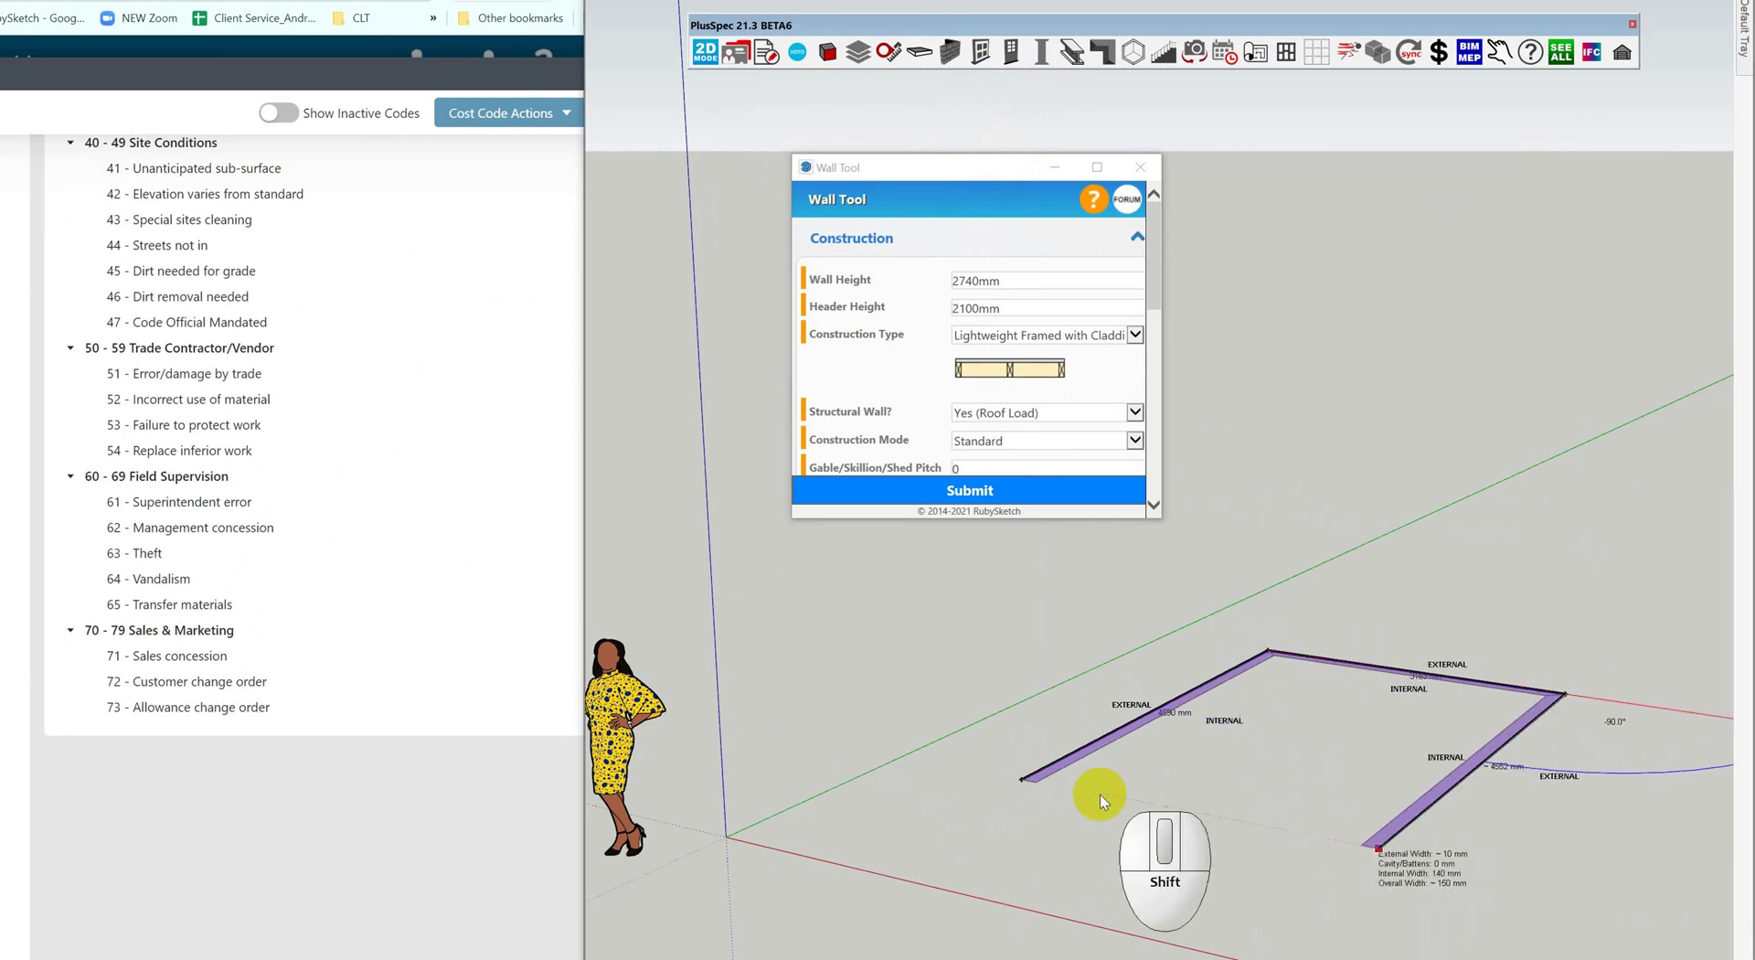
click(1024, 780)
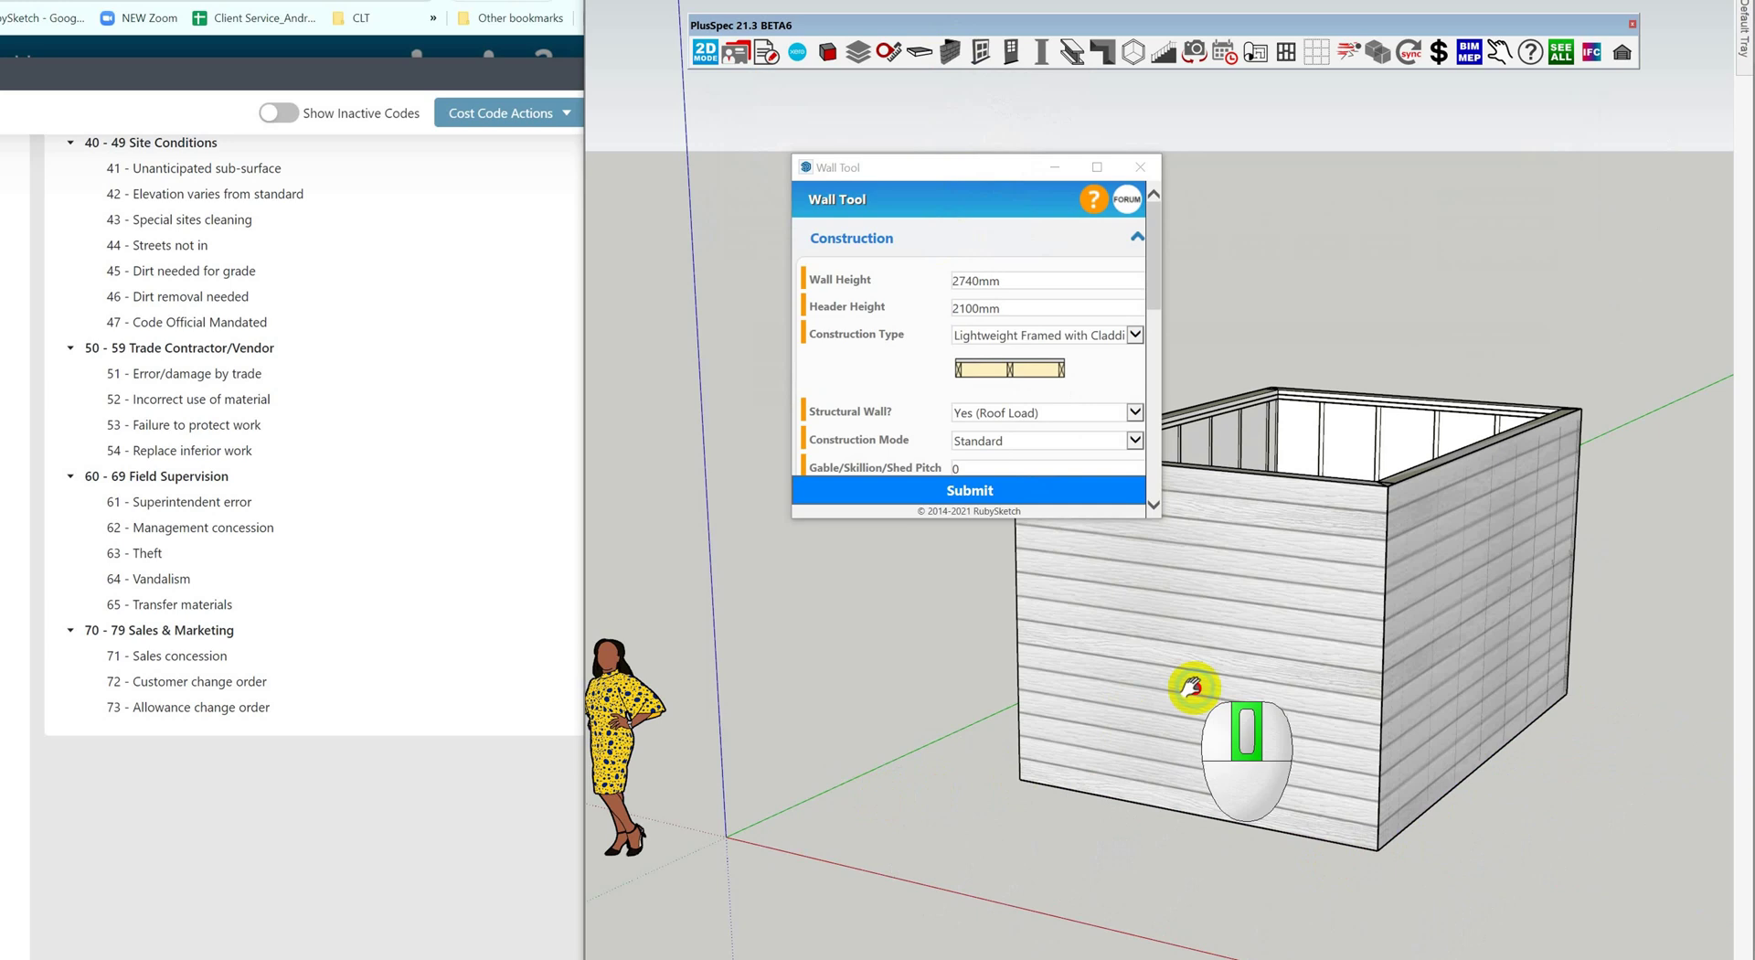
middle_drag(1175, 737, 1176, 929)
scroll(997, 334, up, 3)
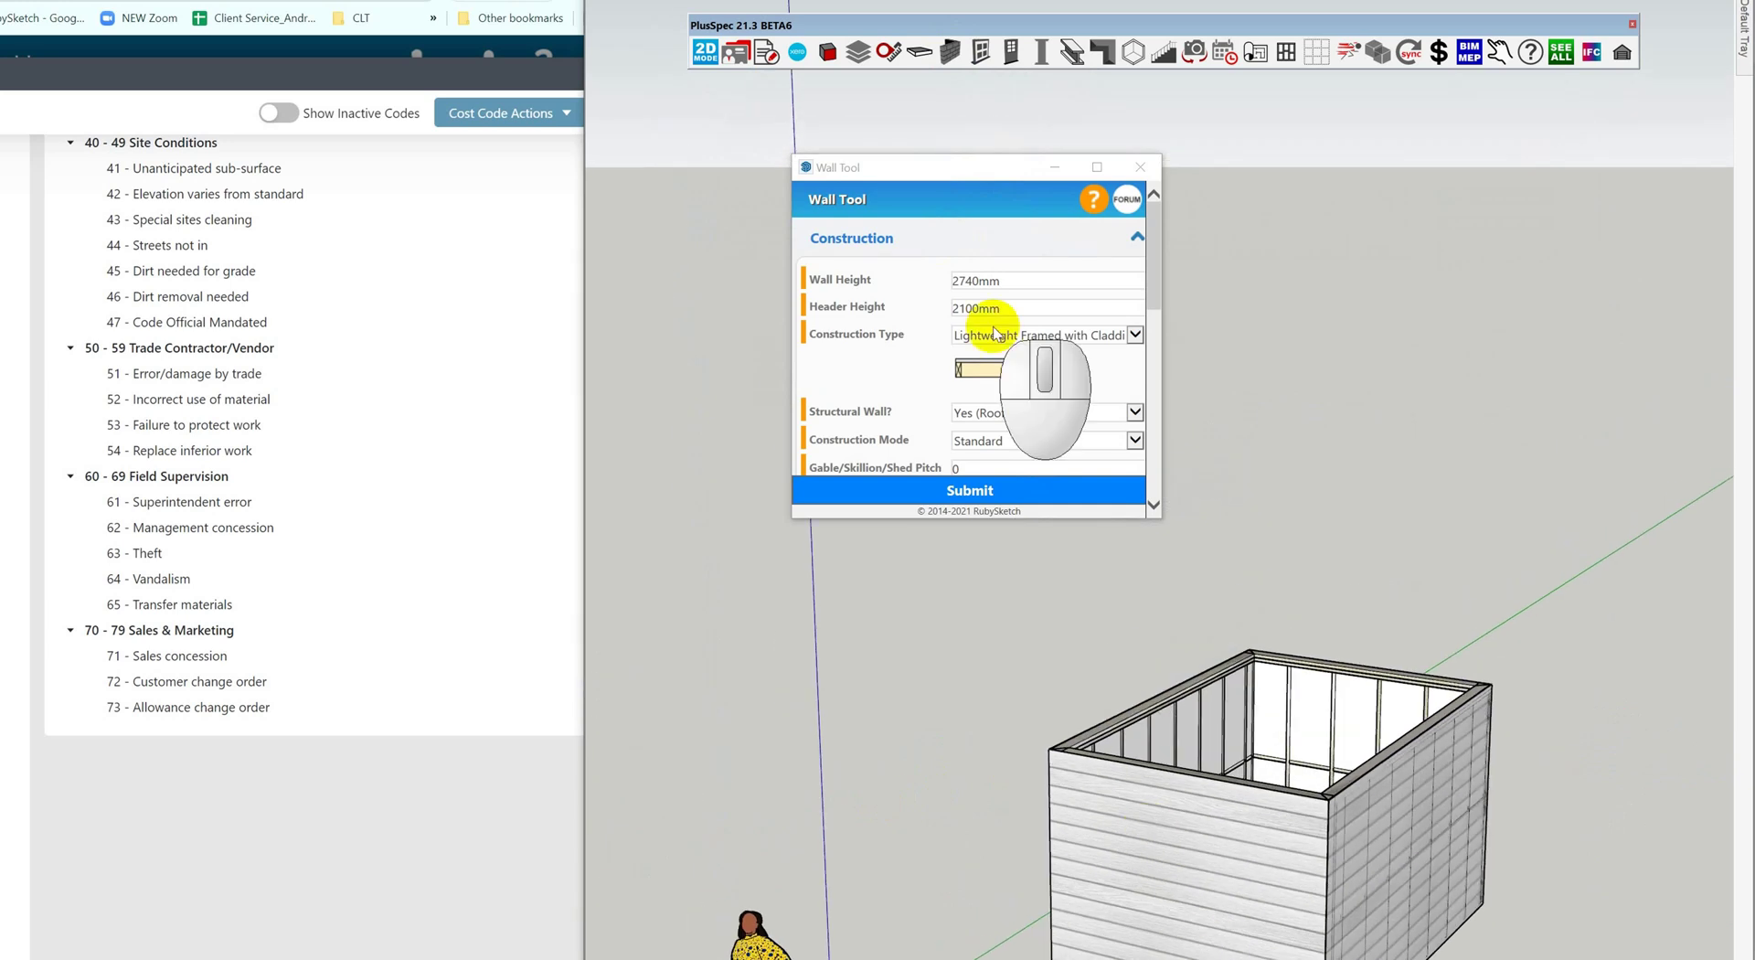
Step: Open the takeoff for the new walls and show the detailed page of the 17A_FRAME item under Framing
click(736, 52)
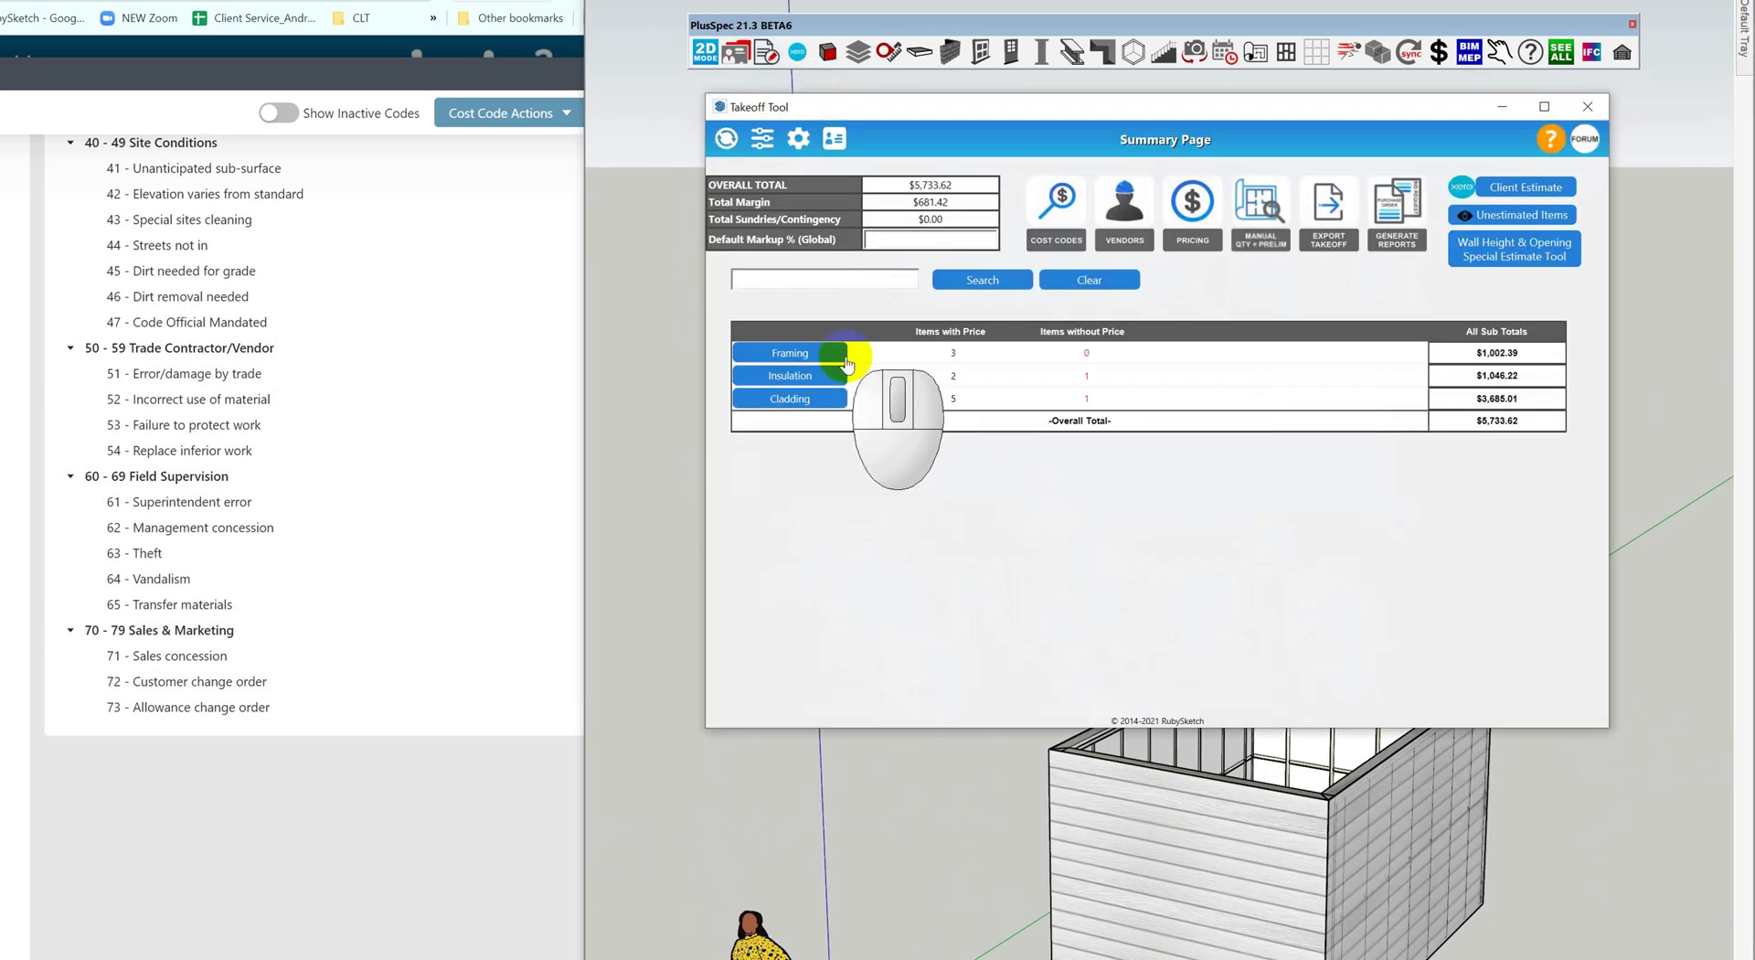
click(821, 354)
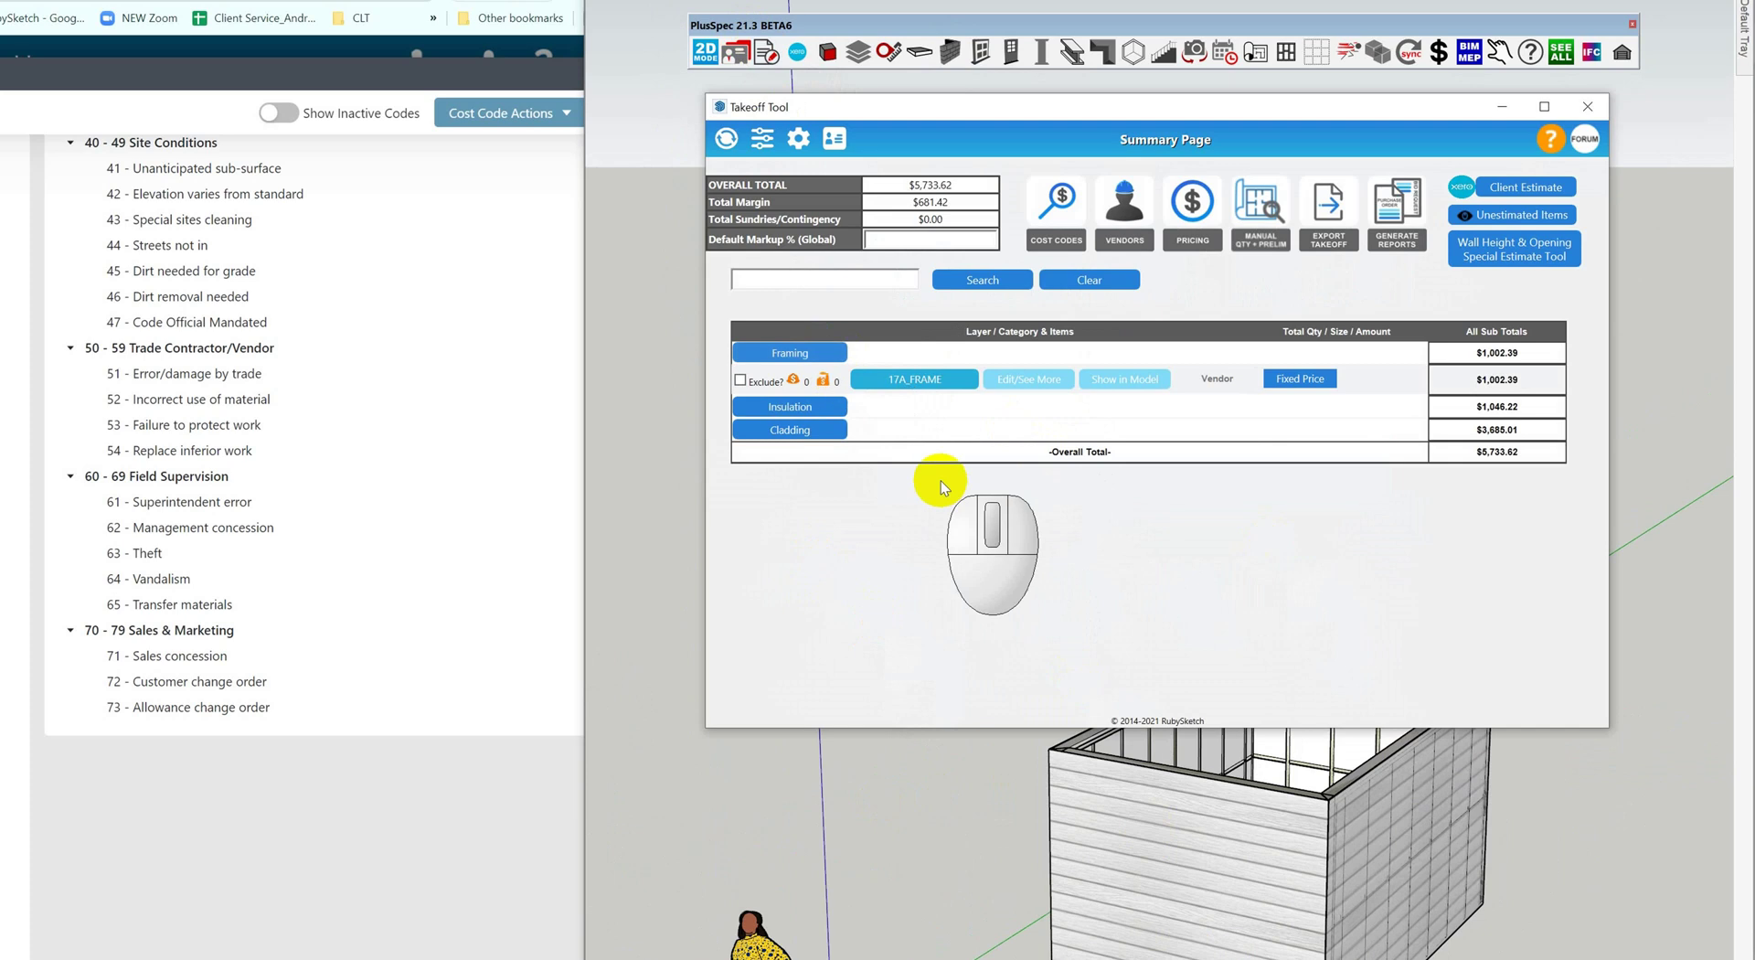
click(1020, 384)
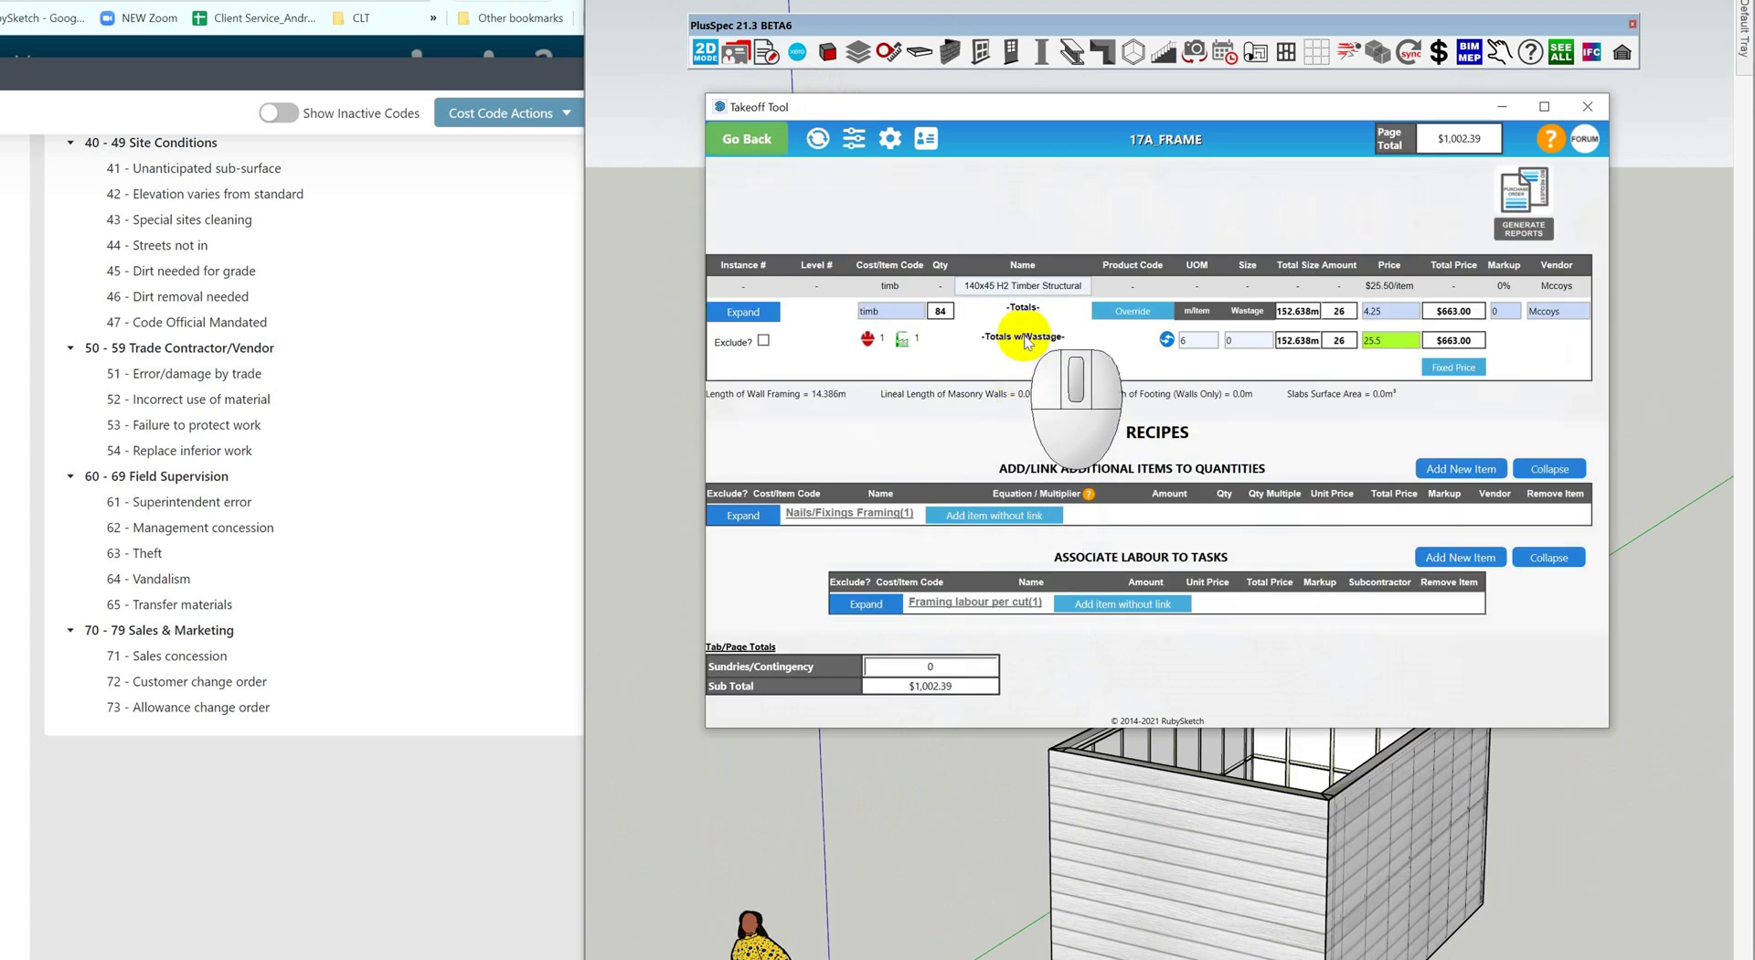
Step: Assign cost code "3110 - Timber—1st package" to the 140x45 H2 Timber Structural item and choose to associate it with multiple items
click(906, 312)
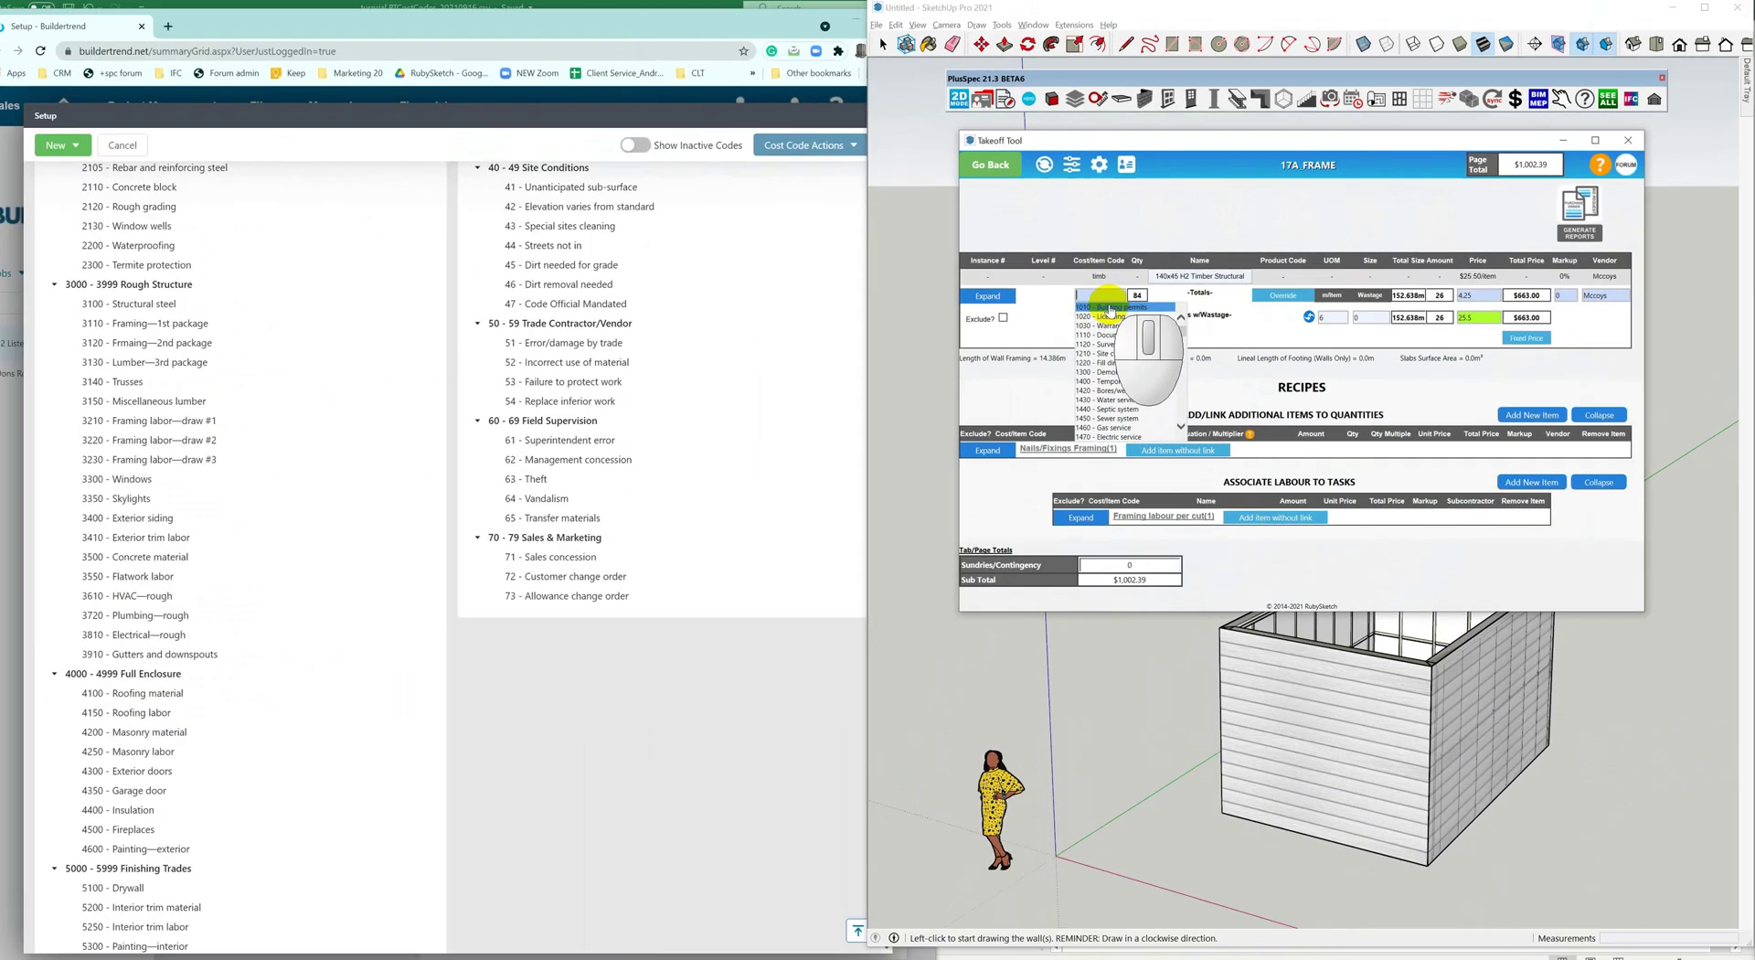
text(fr)
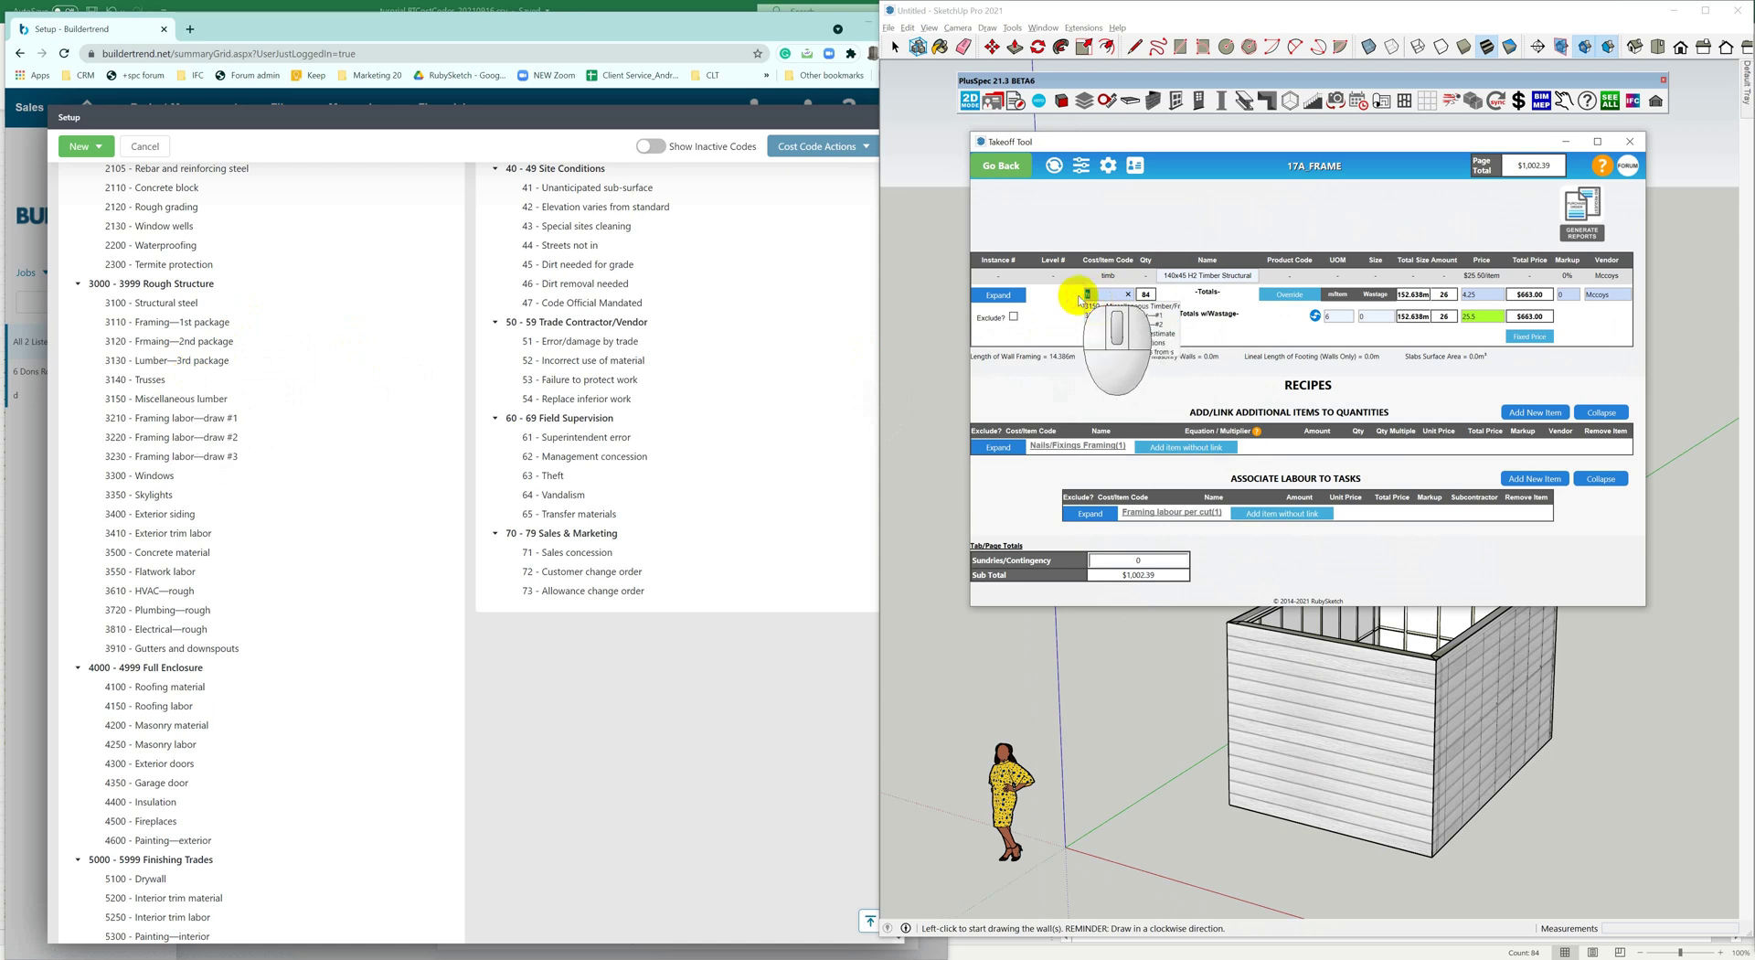
text(ti)
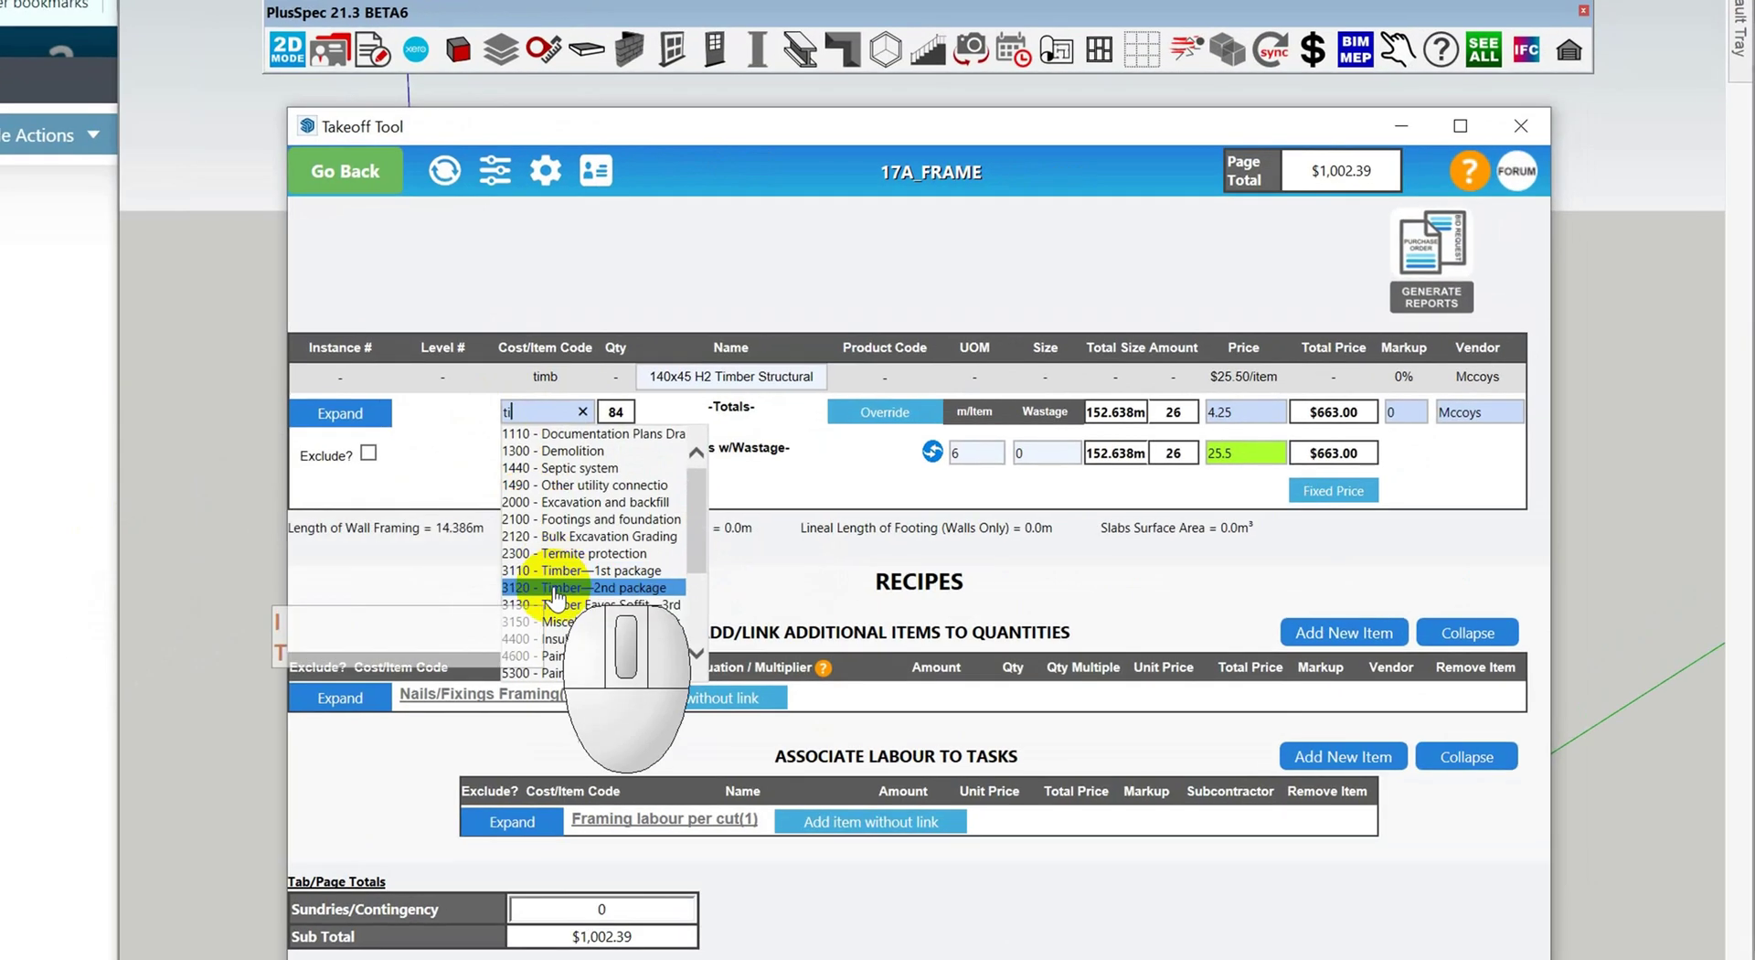
text(m)
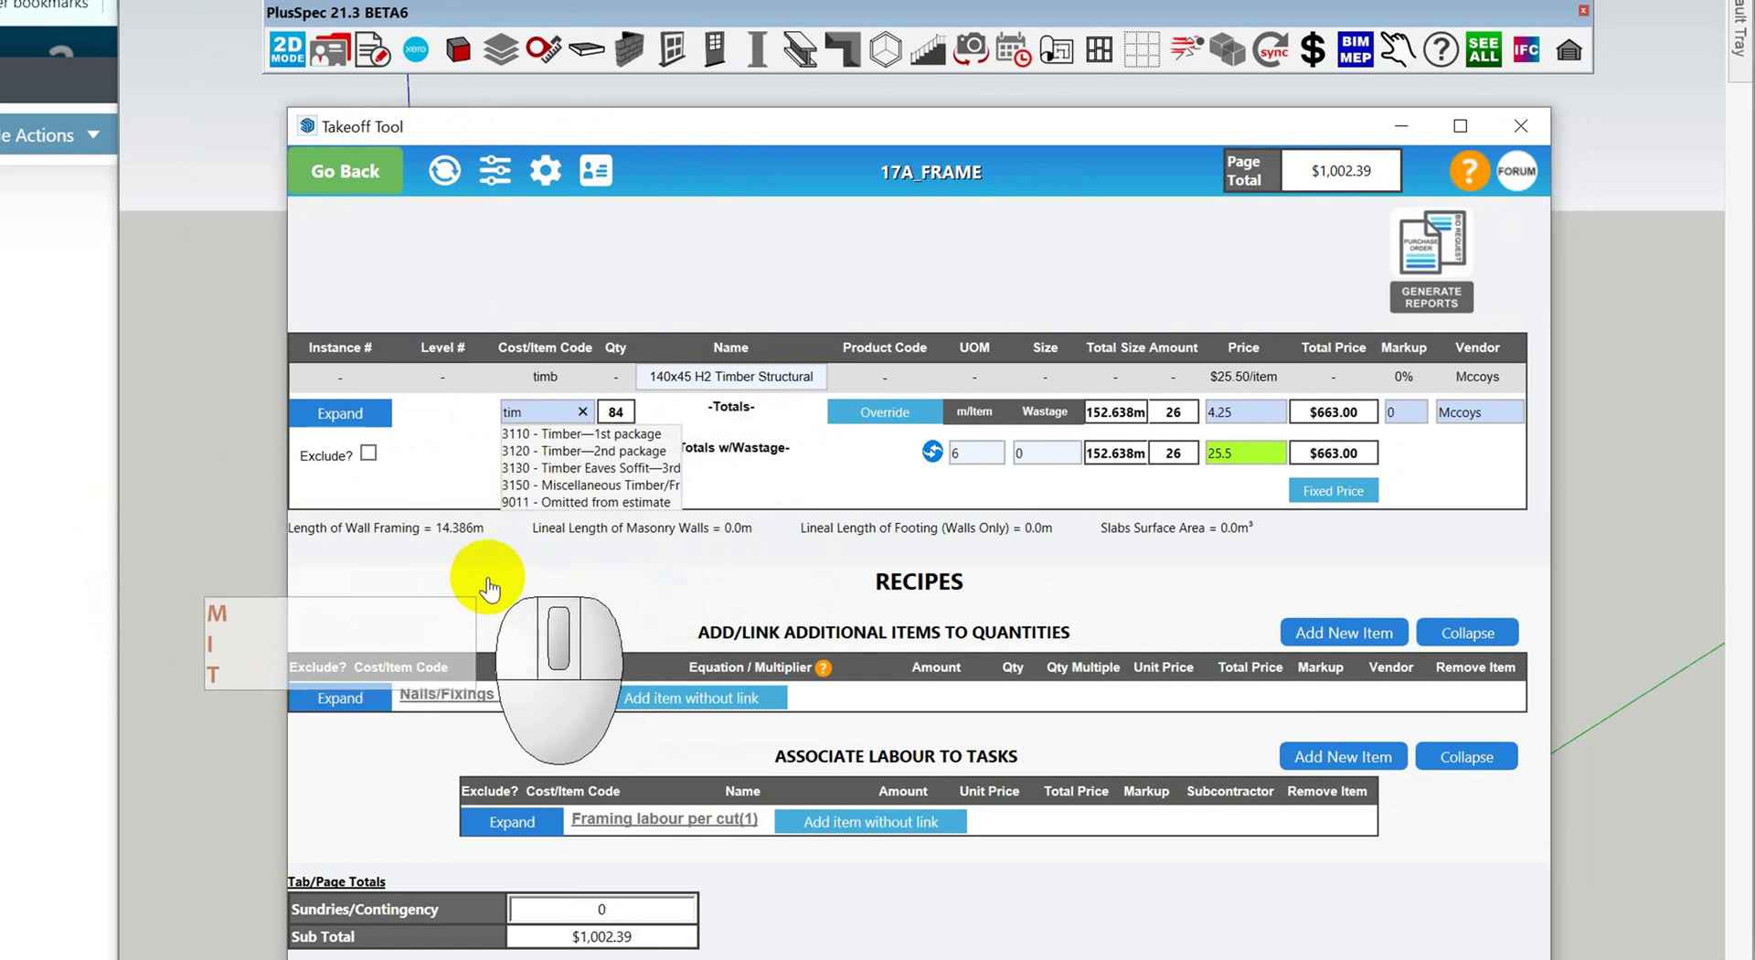
click(609, 436)
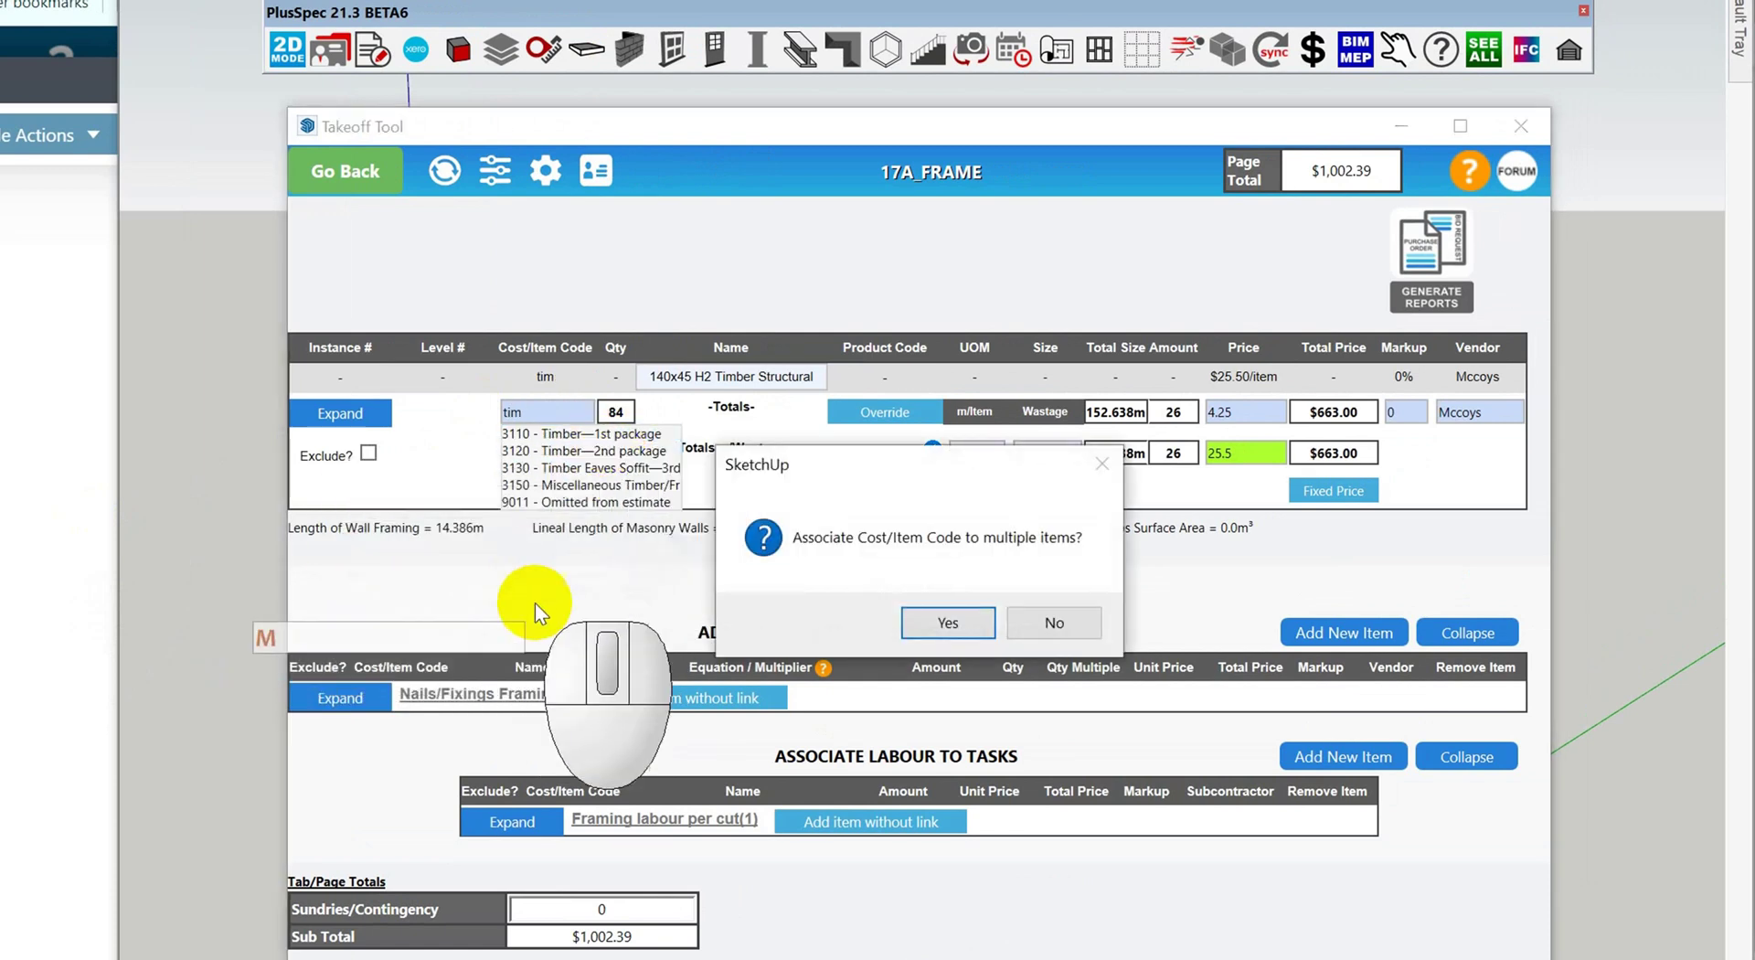
click(948, 623)
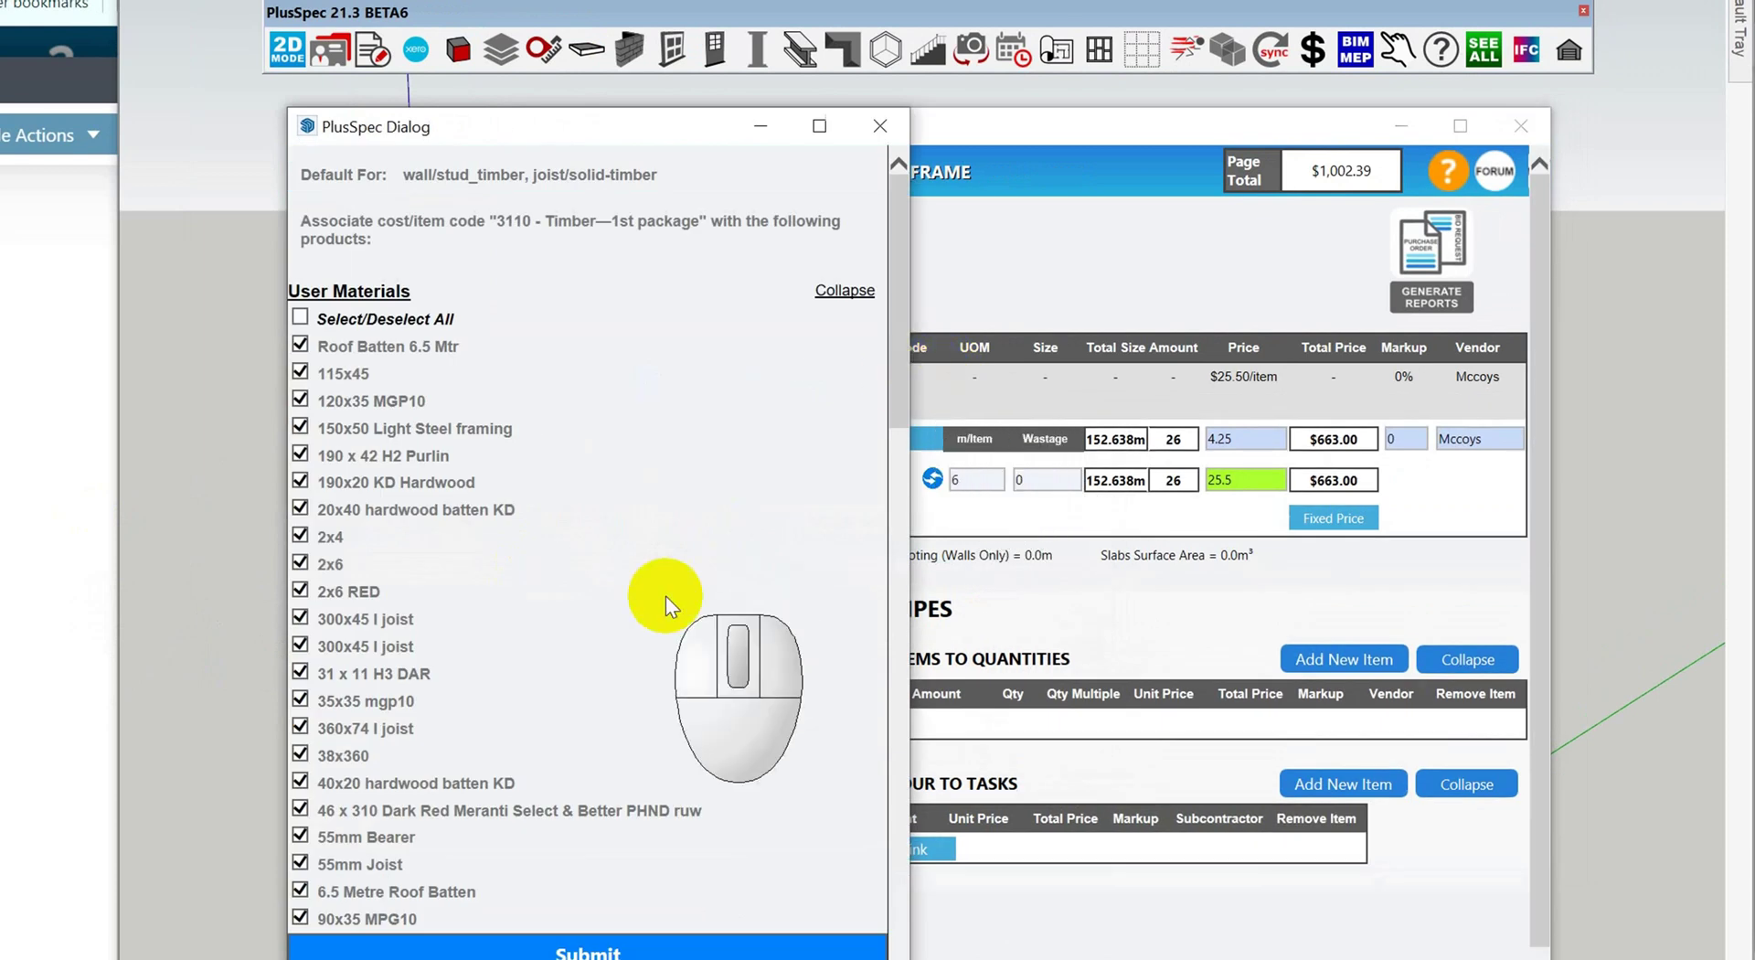
Step: Include all PlusSpec Default Materials alongside the checked user materials in the cost code association and submit it
scroll(666, 596, down, 2)
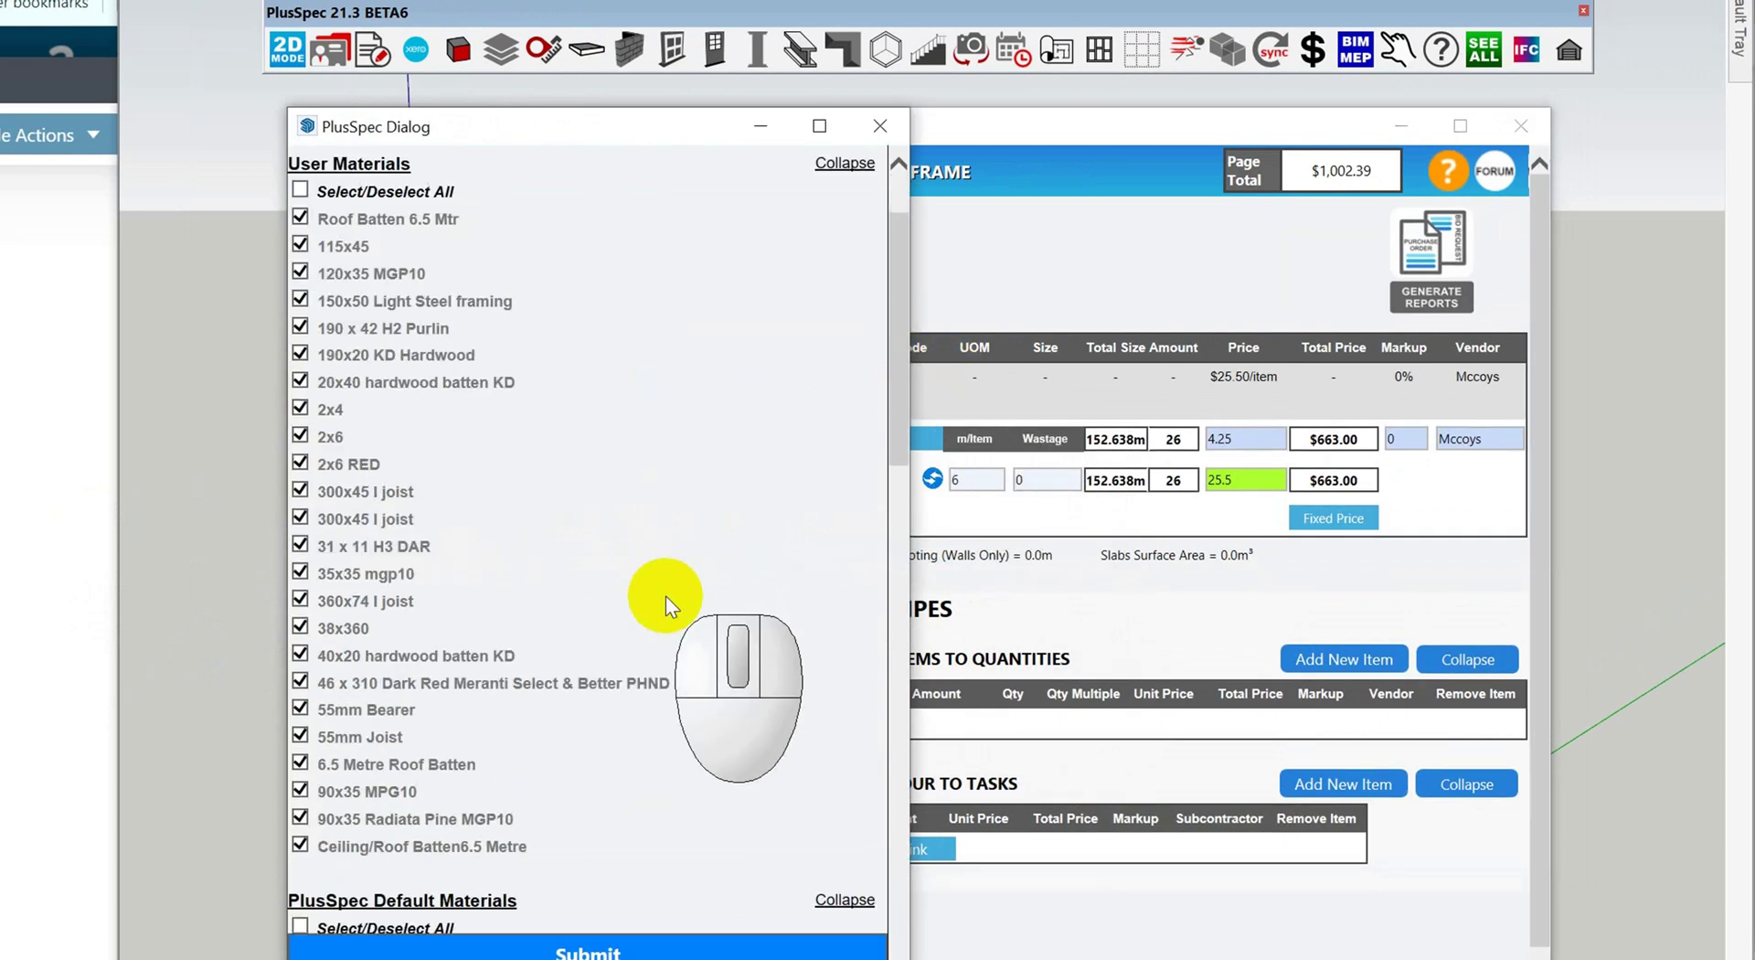
scroll(665, 596, up, 2)
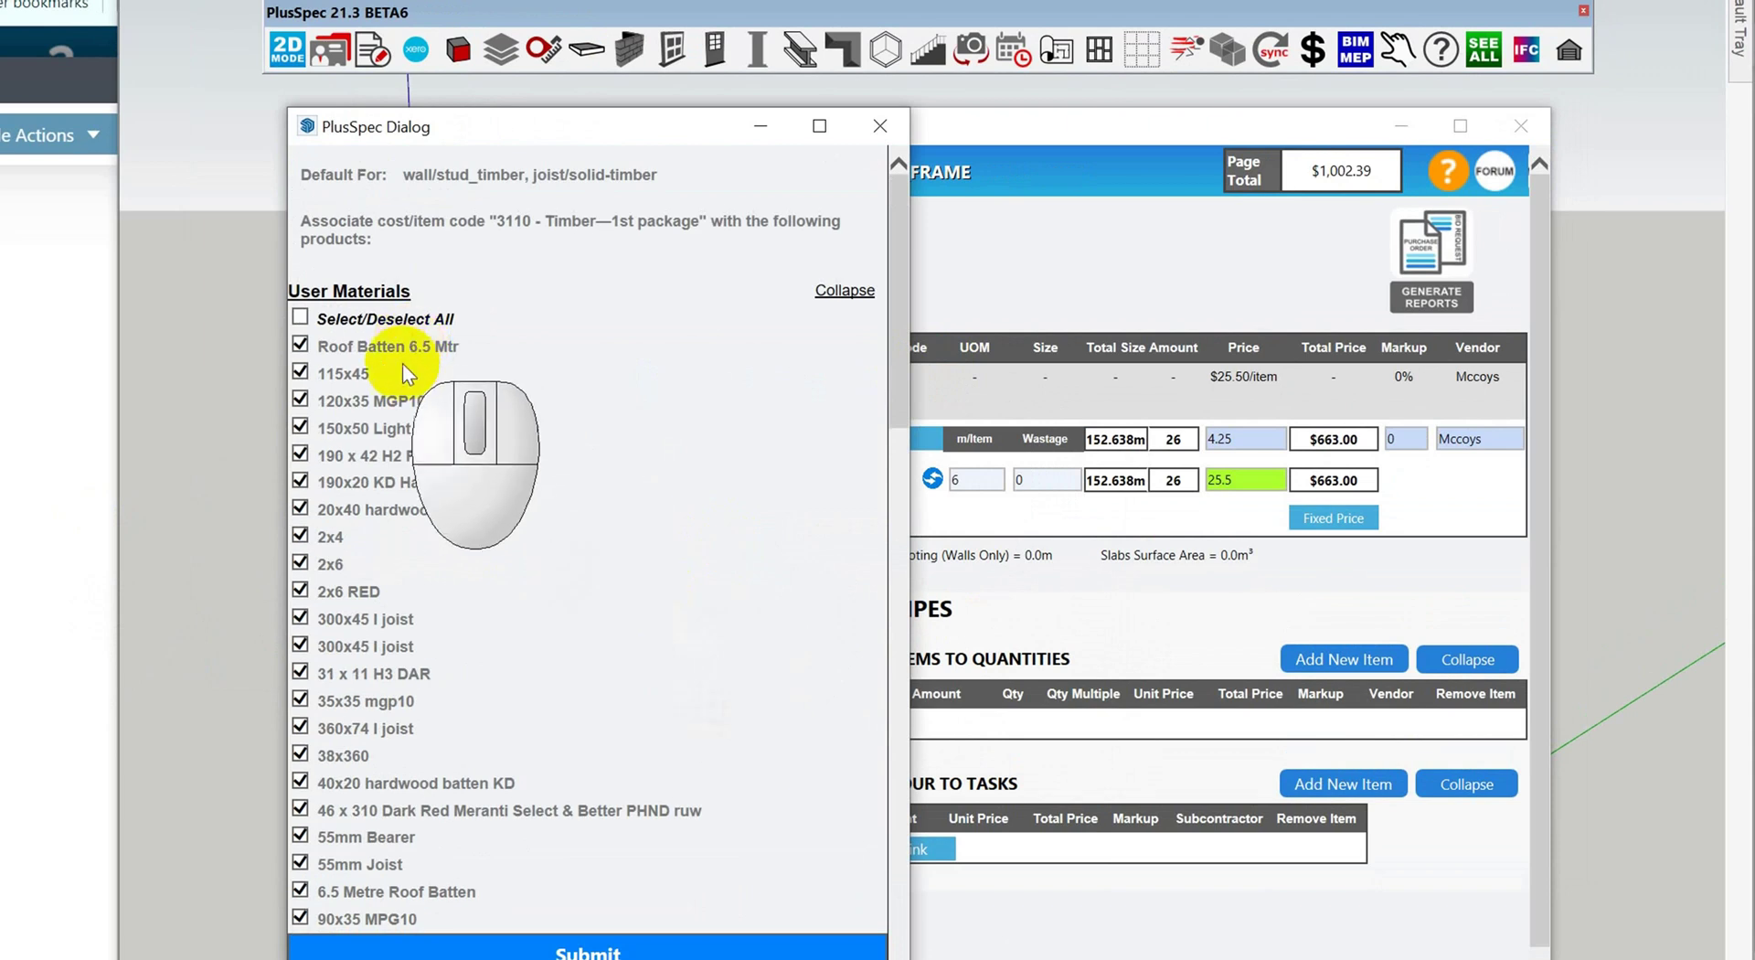
scroll(556, 633, down, 4)
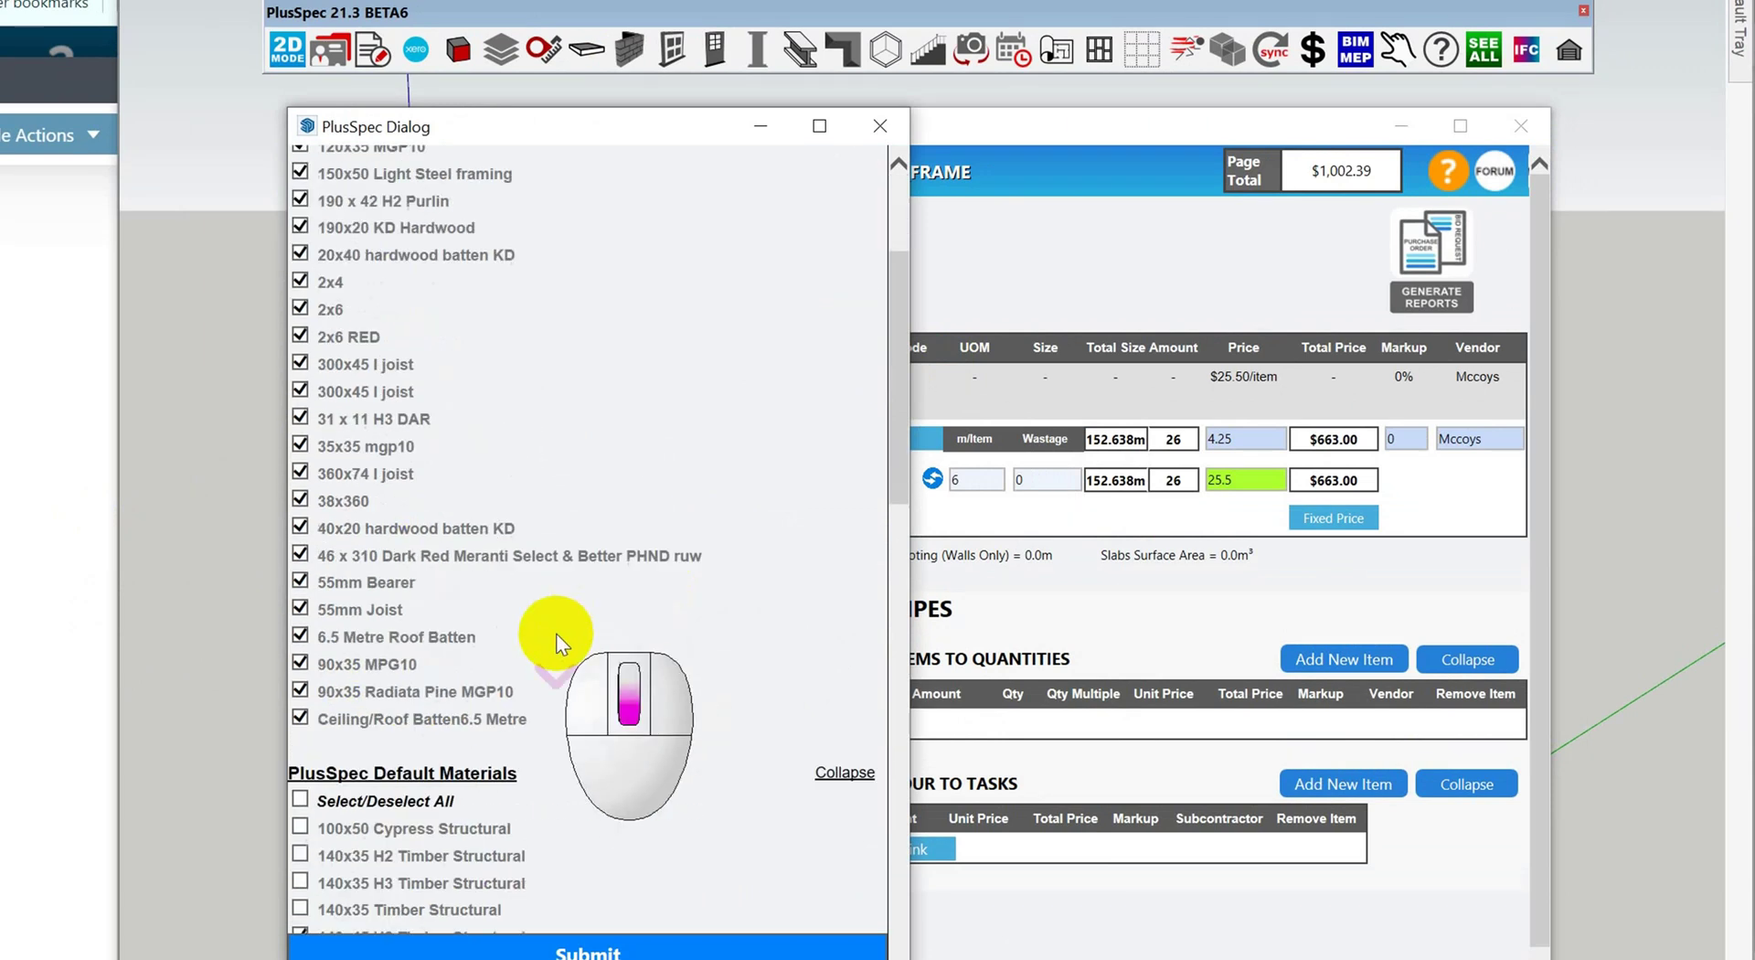
scroll(556, 633, down, 8)
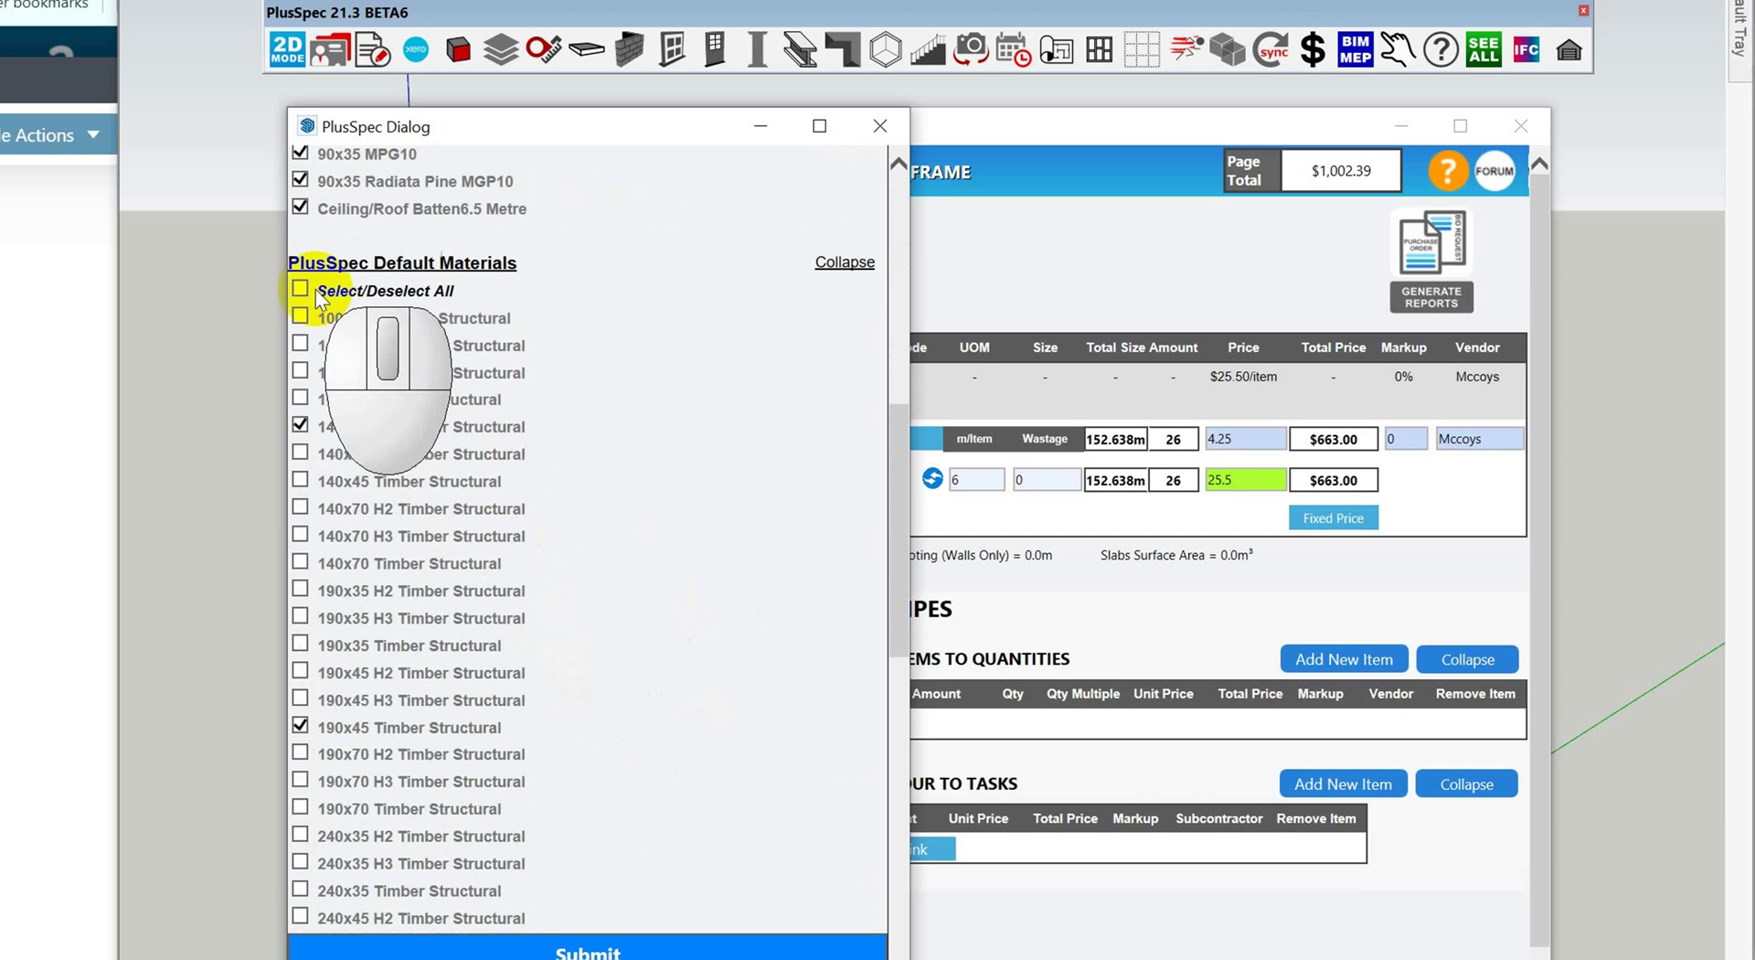
click(301, 289)
scroll(534, 530, up, 4)
scroll(534, 544, up, 2)
scroll(534, 543, down, 12)
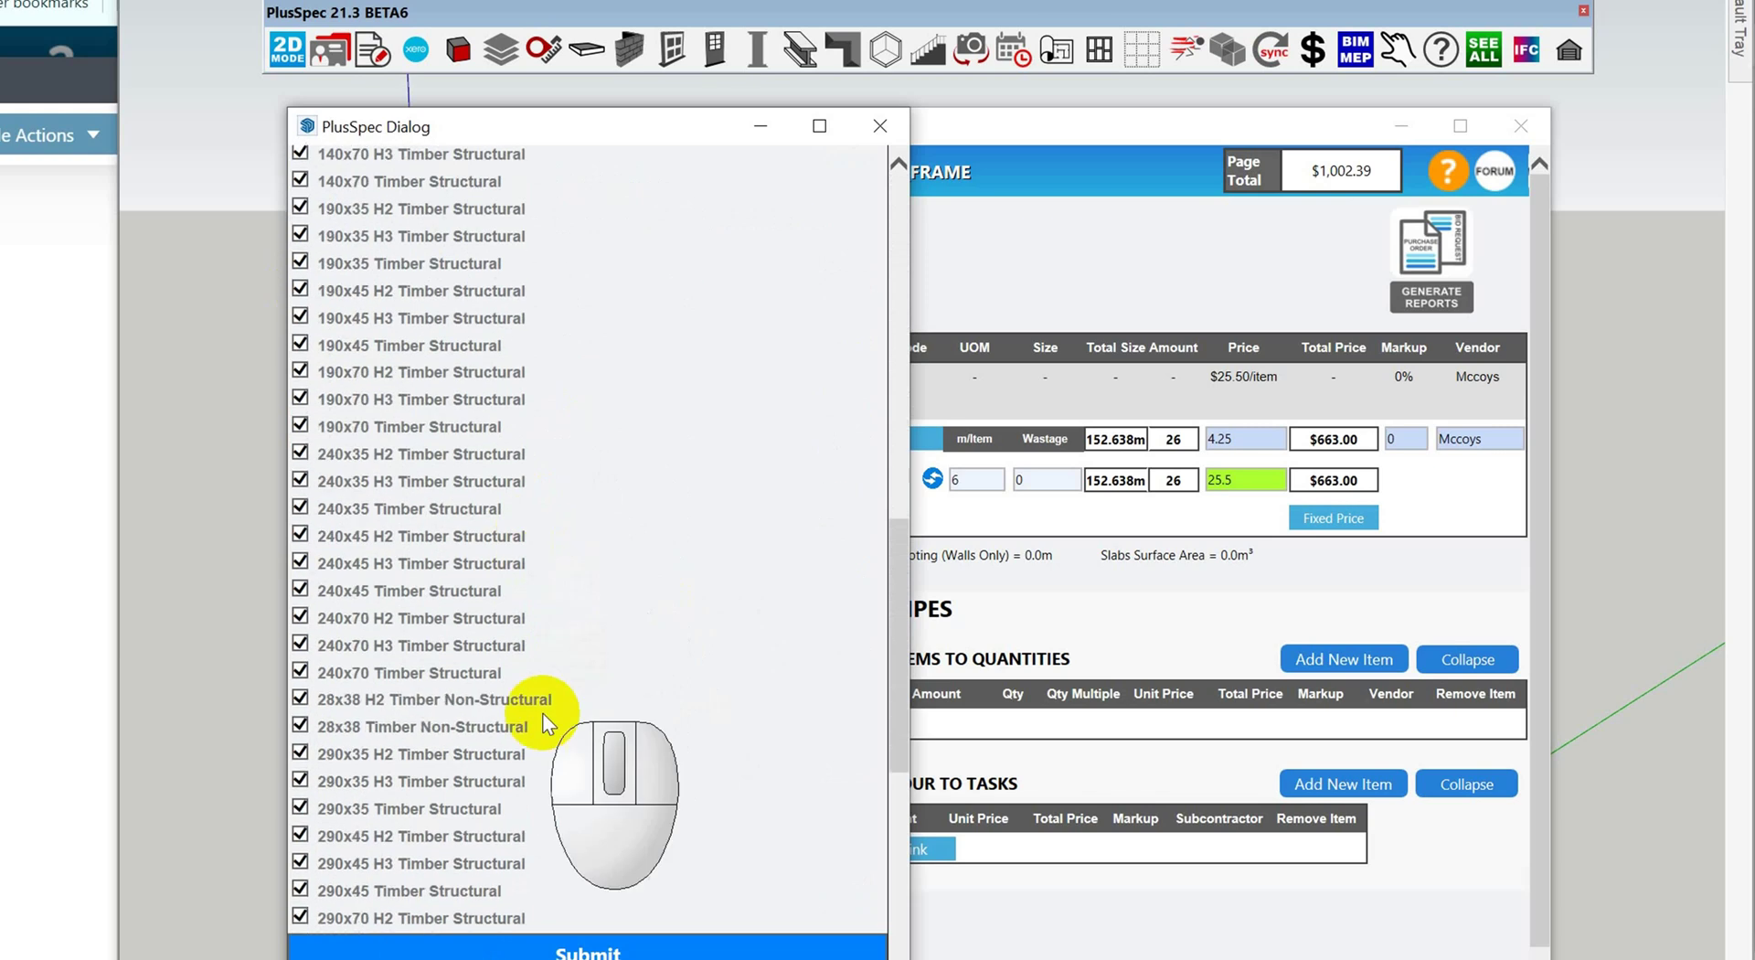
click(584, 954)
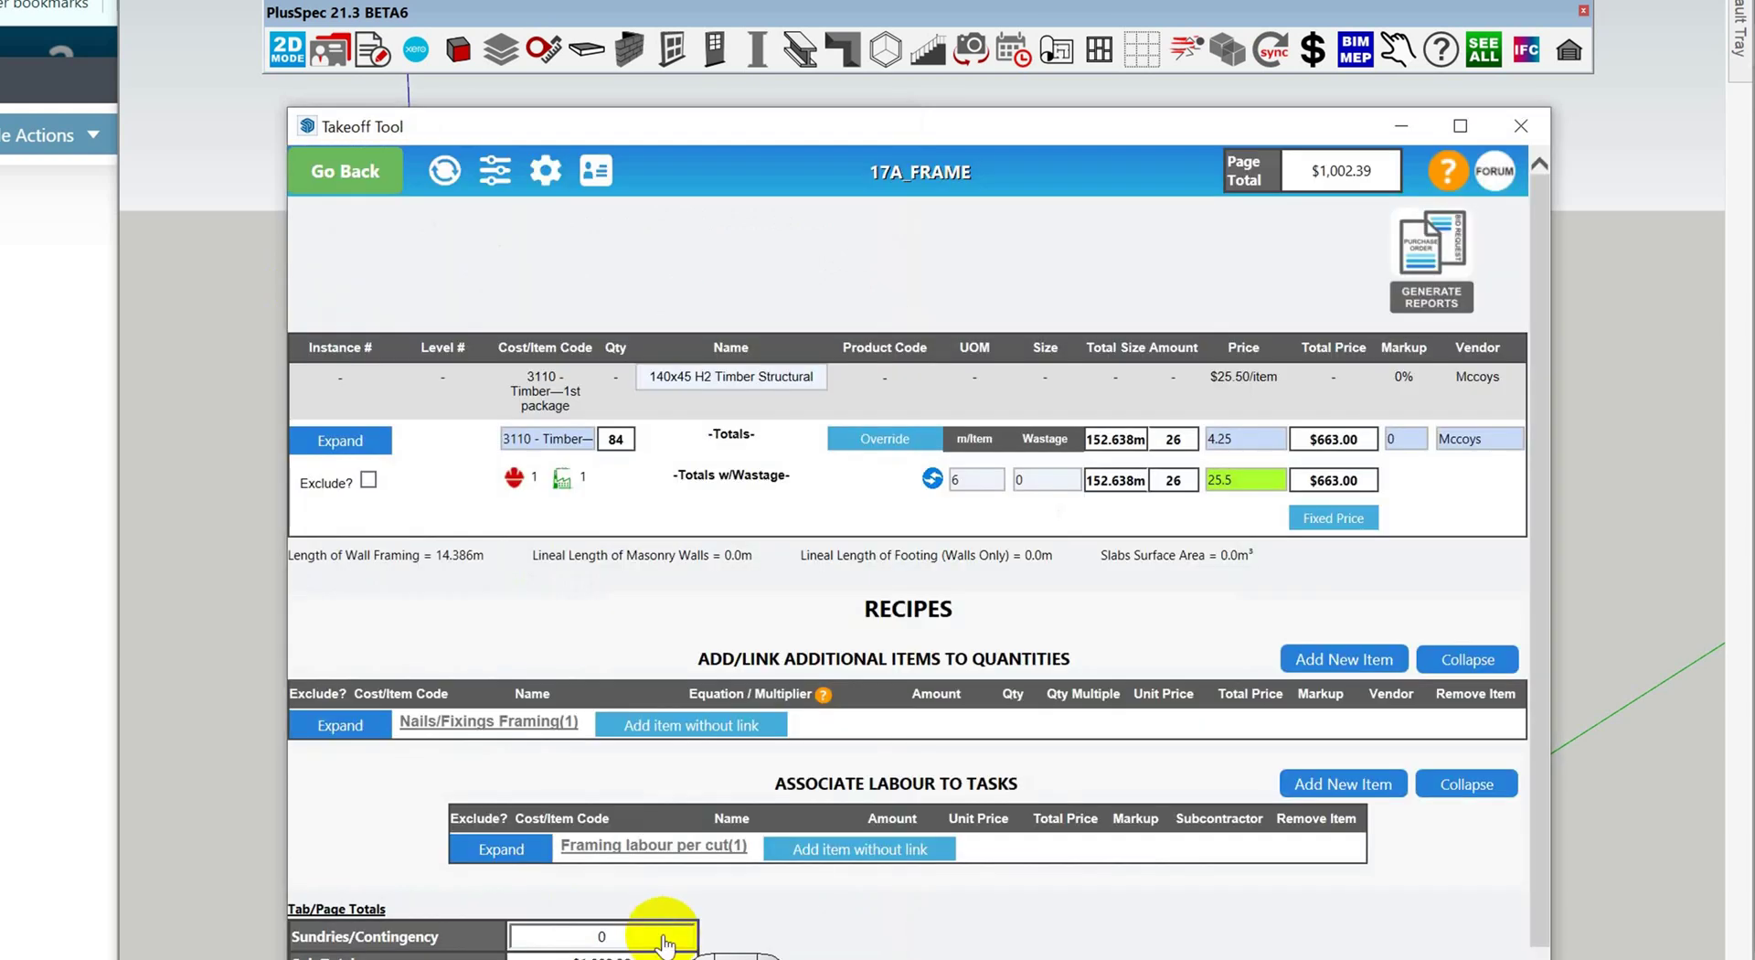
Step: Start the Wall Tool and set the stud timber to 90x35 H2 Timber Structural
mouse_move(654, 663)
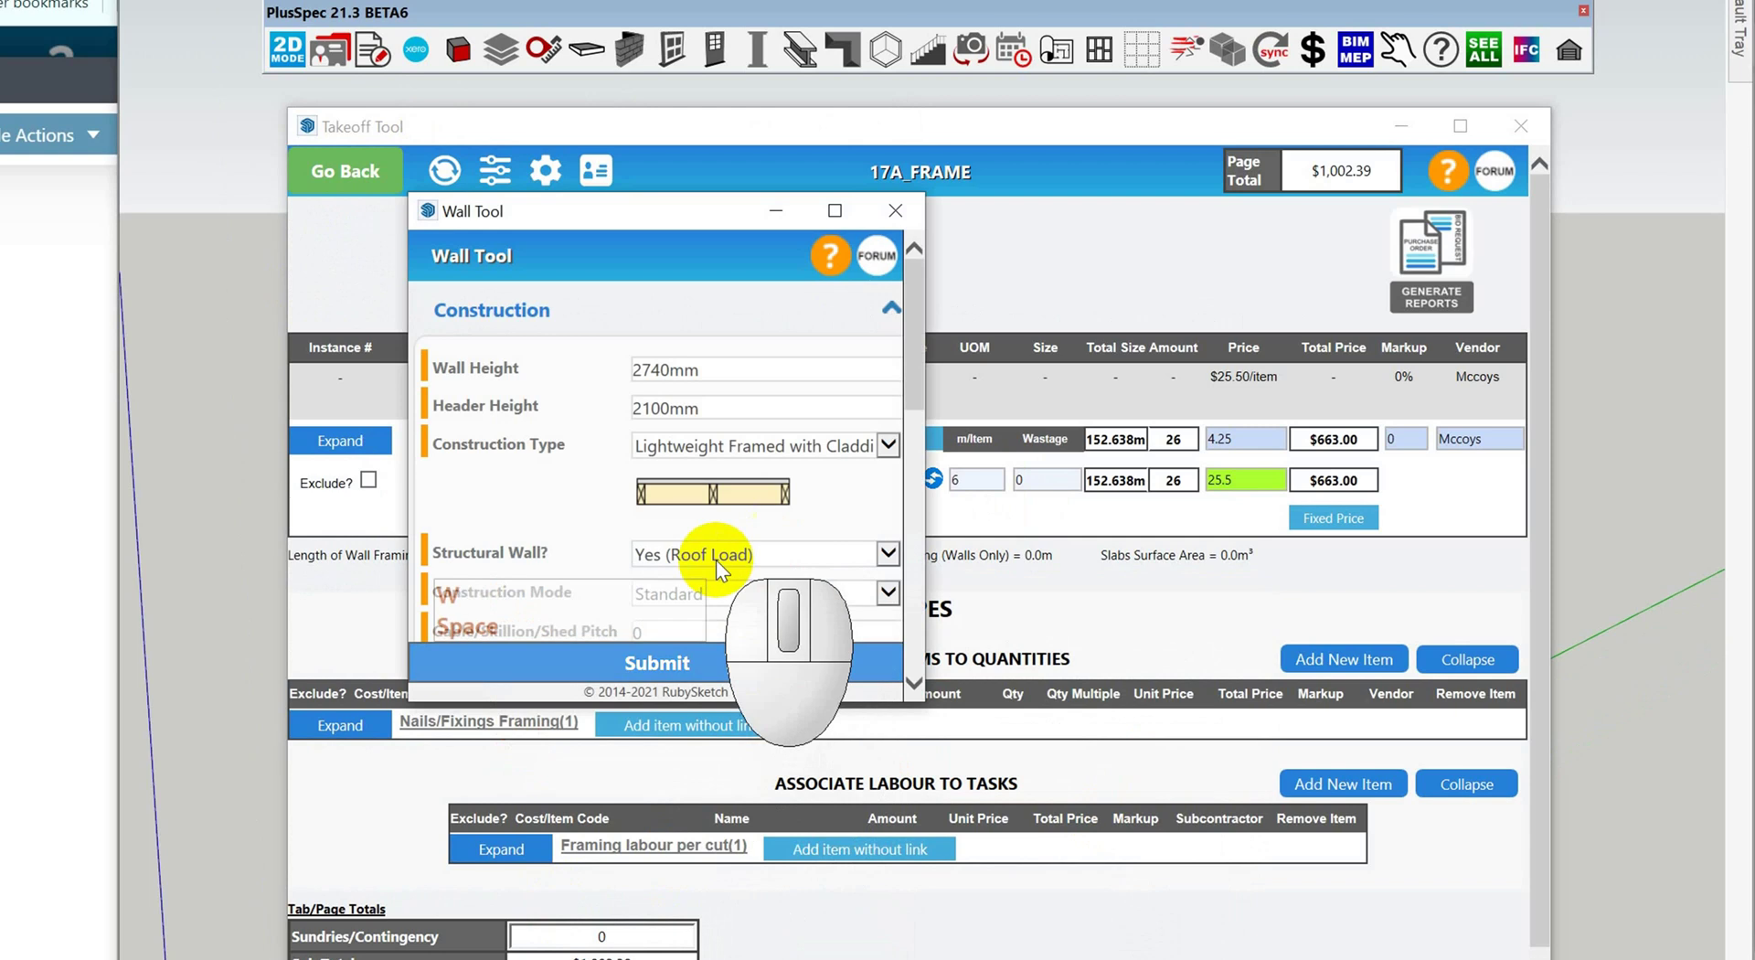
scroll(823, 613, down, 5)
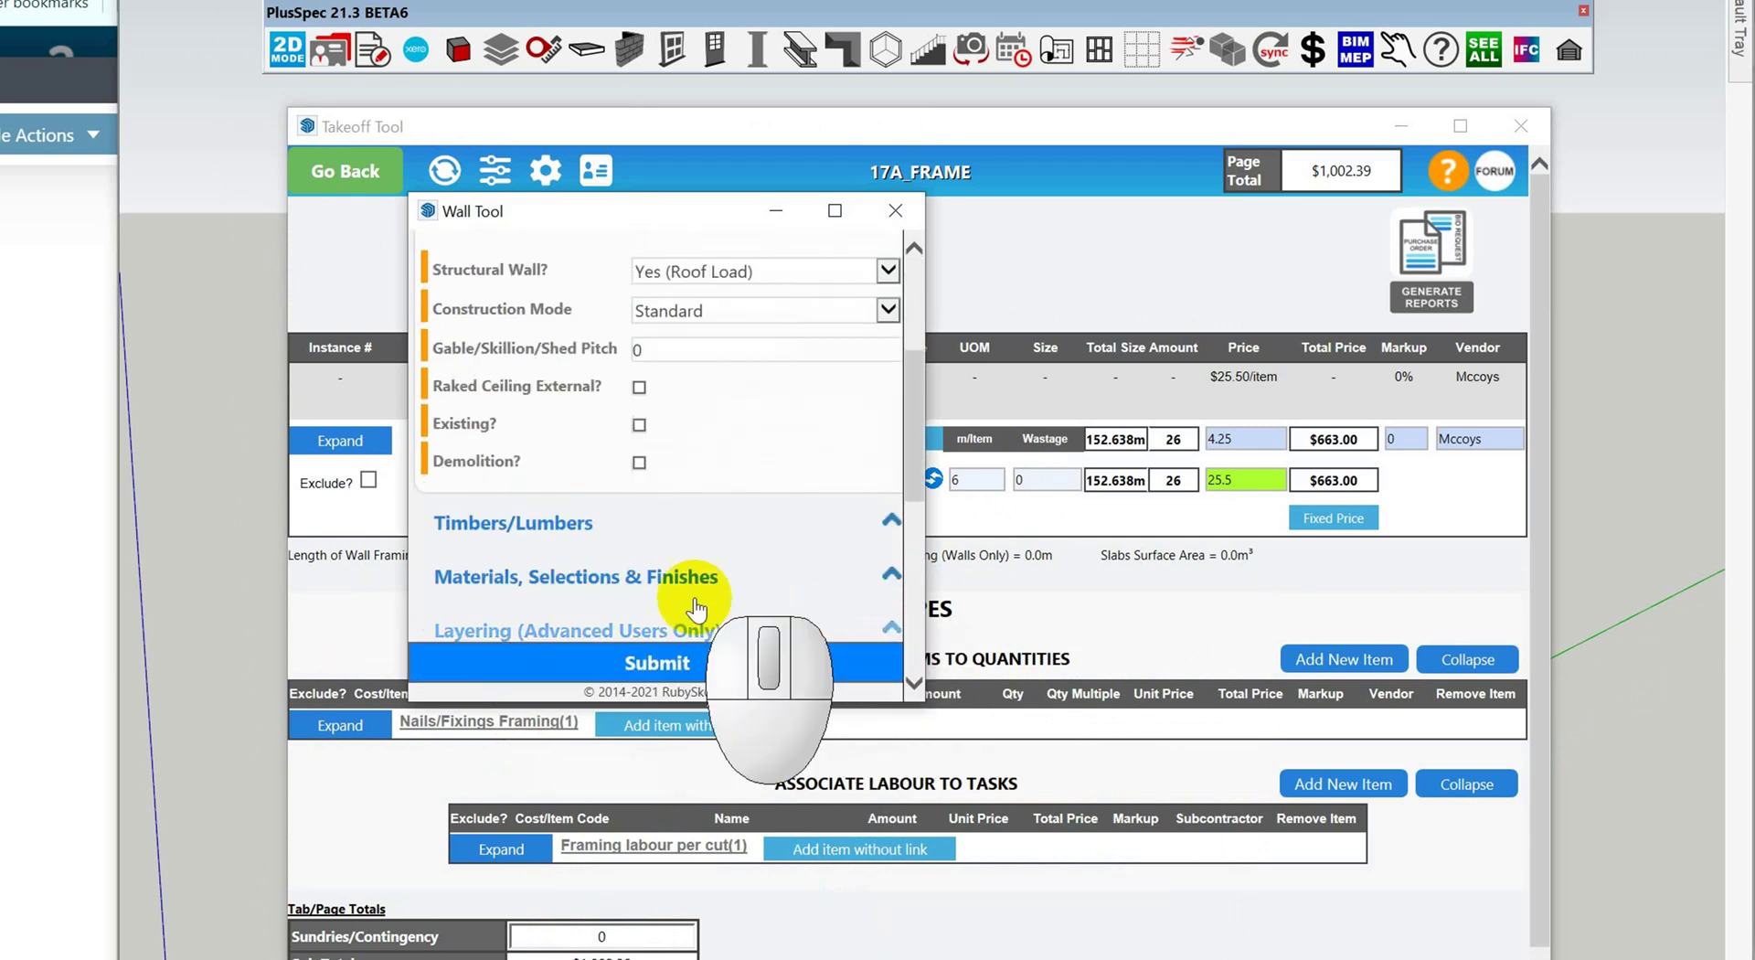
click(561, 523)
scroll(812, 605, down, 1)
scroll(812, 605, down, 1)
click(748, 517)
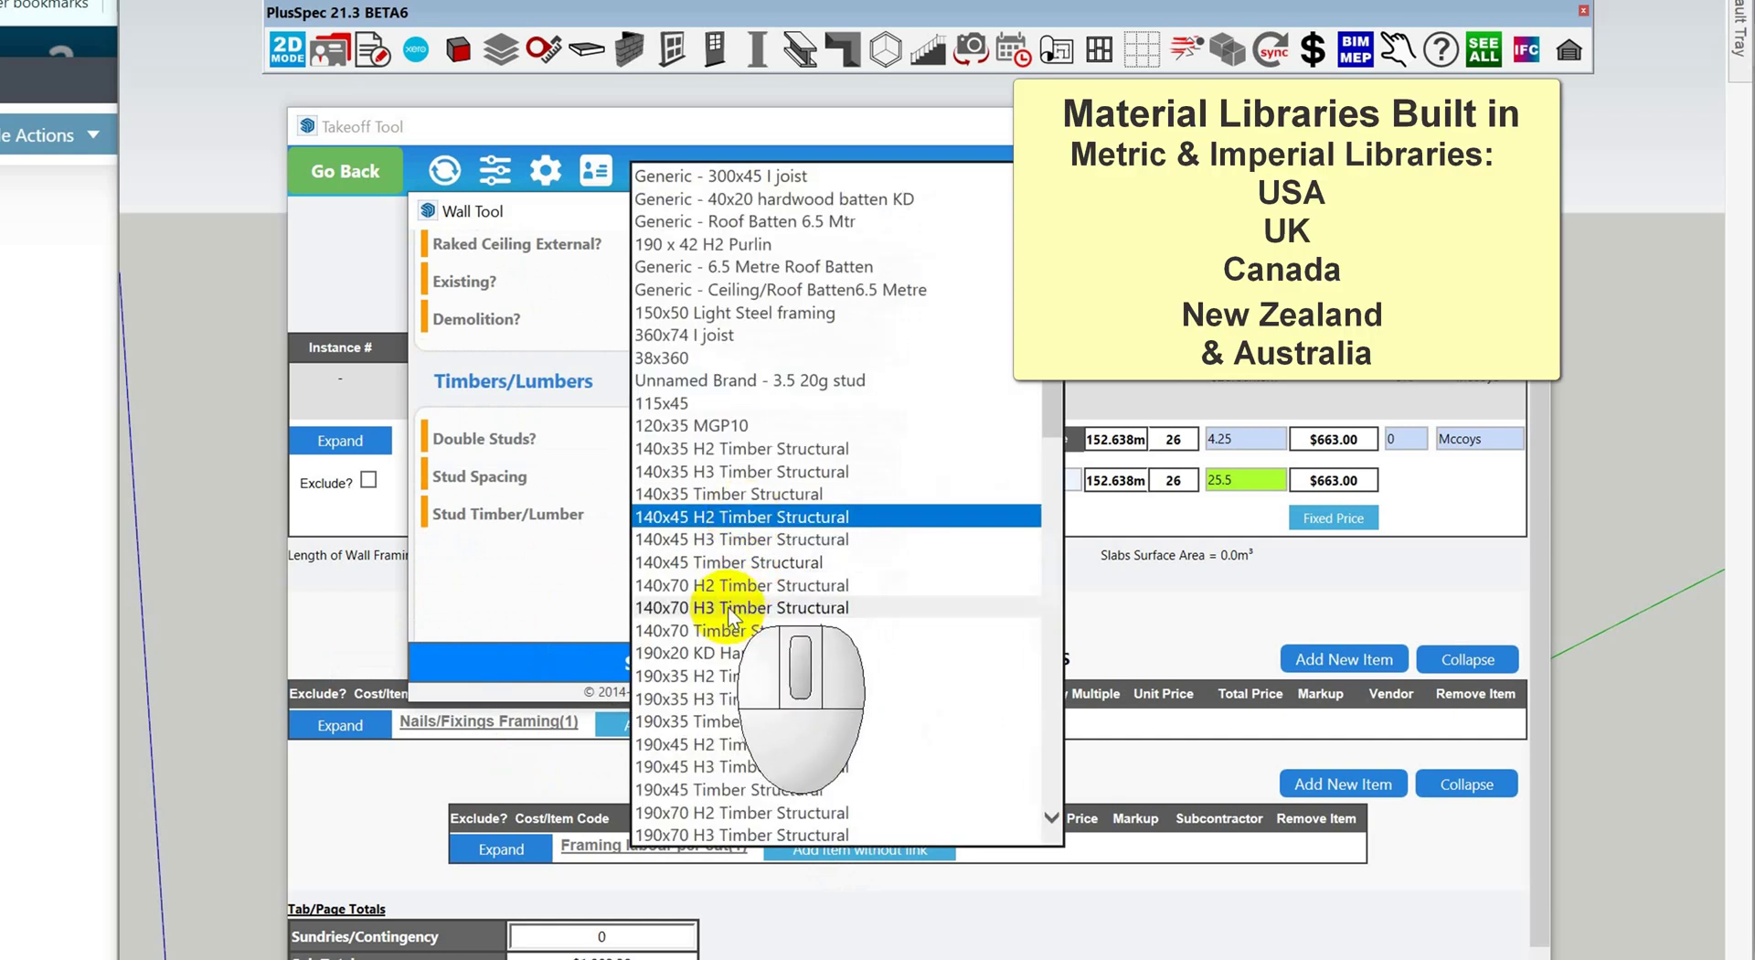
scroll(731, 607, down, 10)
scroll(731, 607, down, 6)
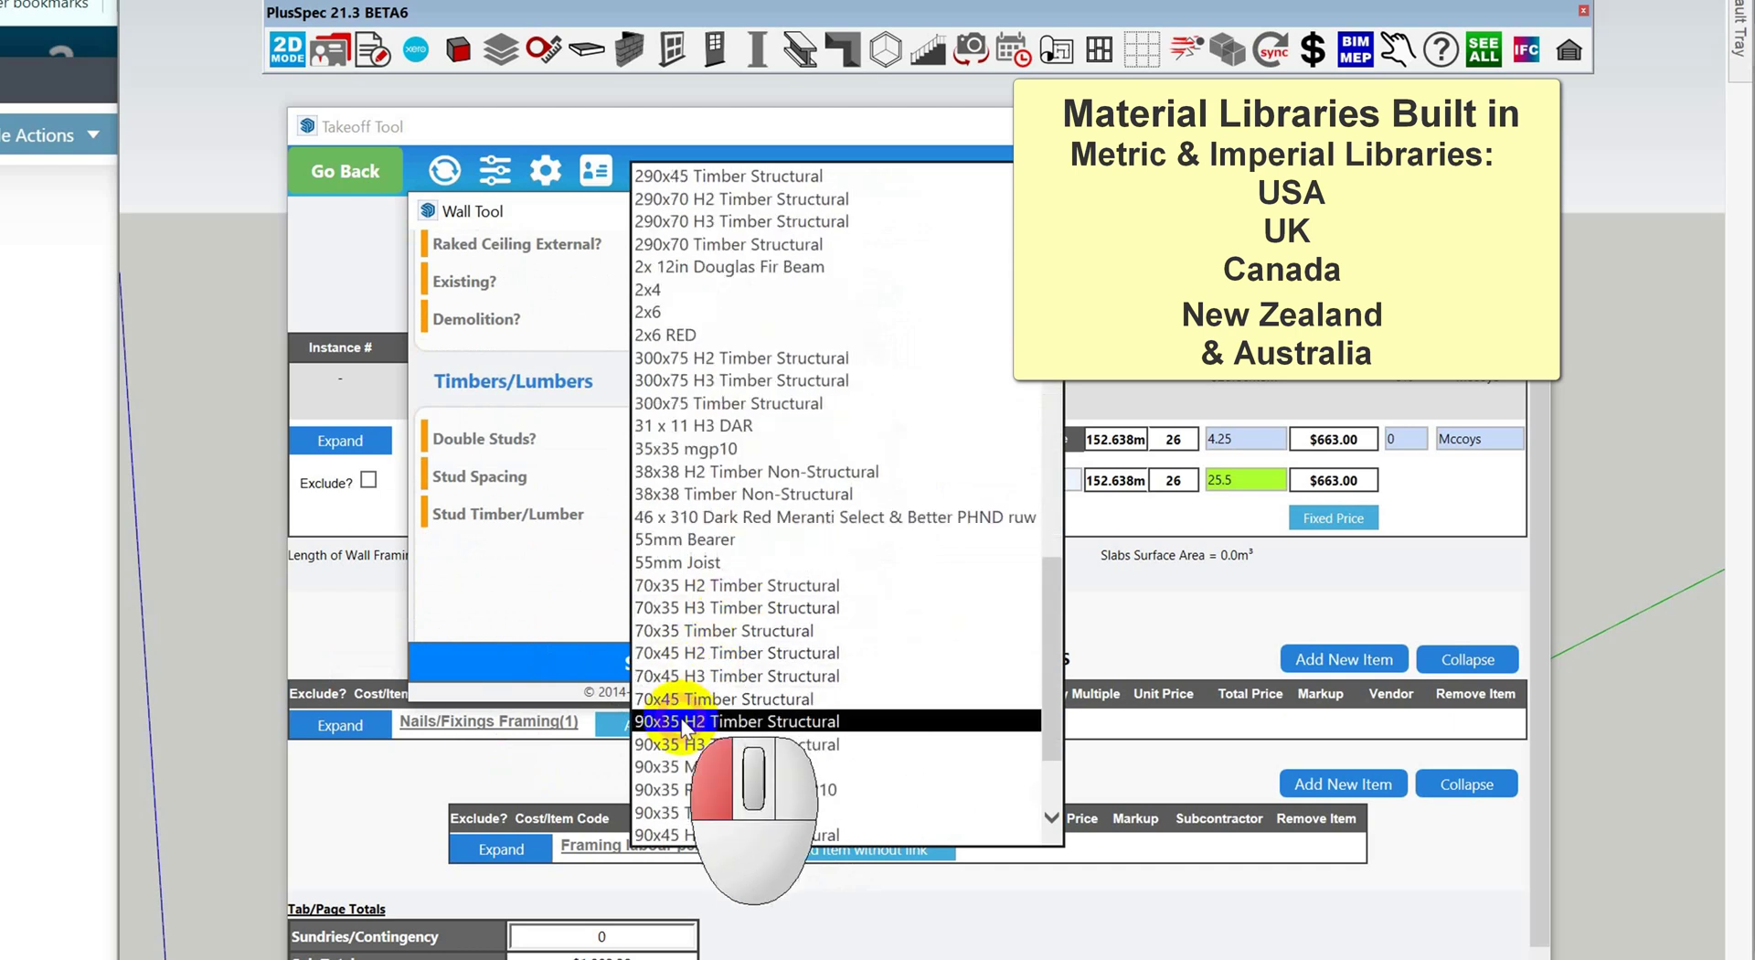
click(685, 722)
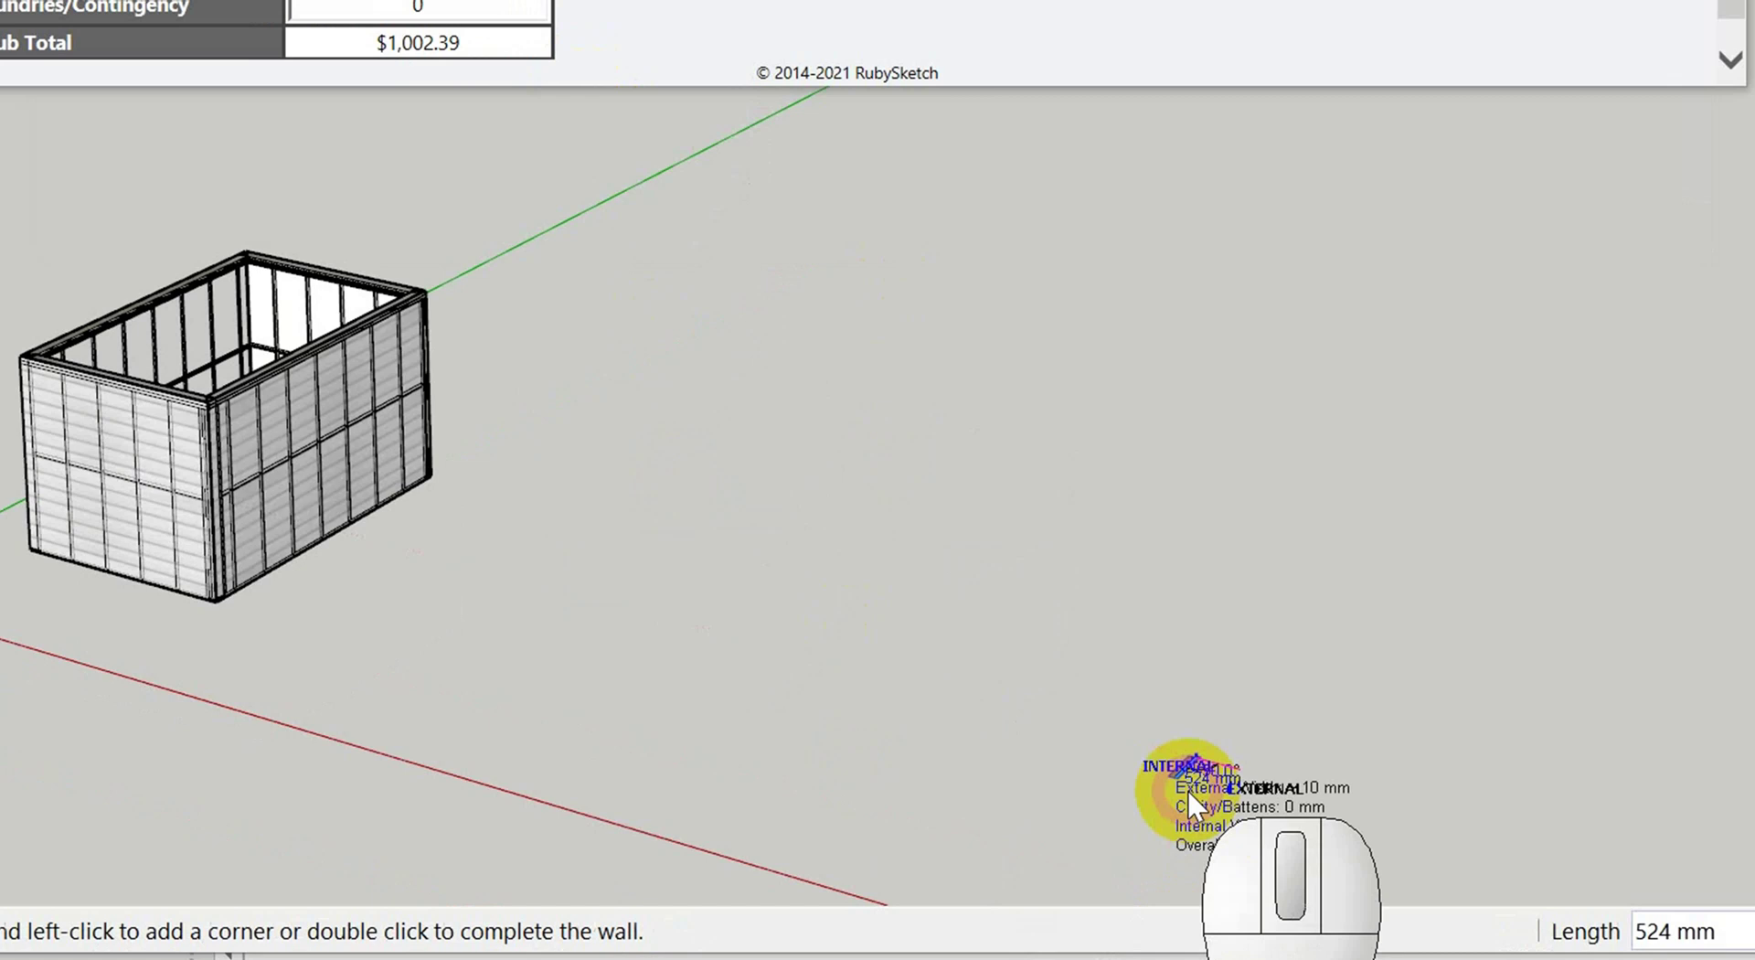
Step: Draw a second closed four-sided room beside the first, beginning with a wall about 4924 mm long
click(807, 655)
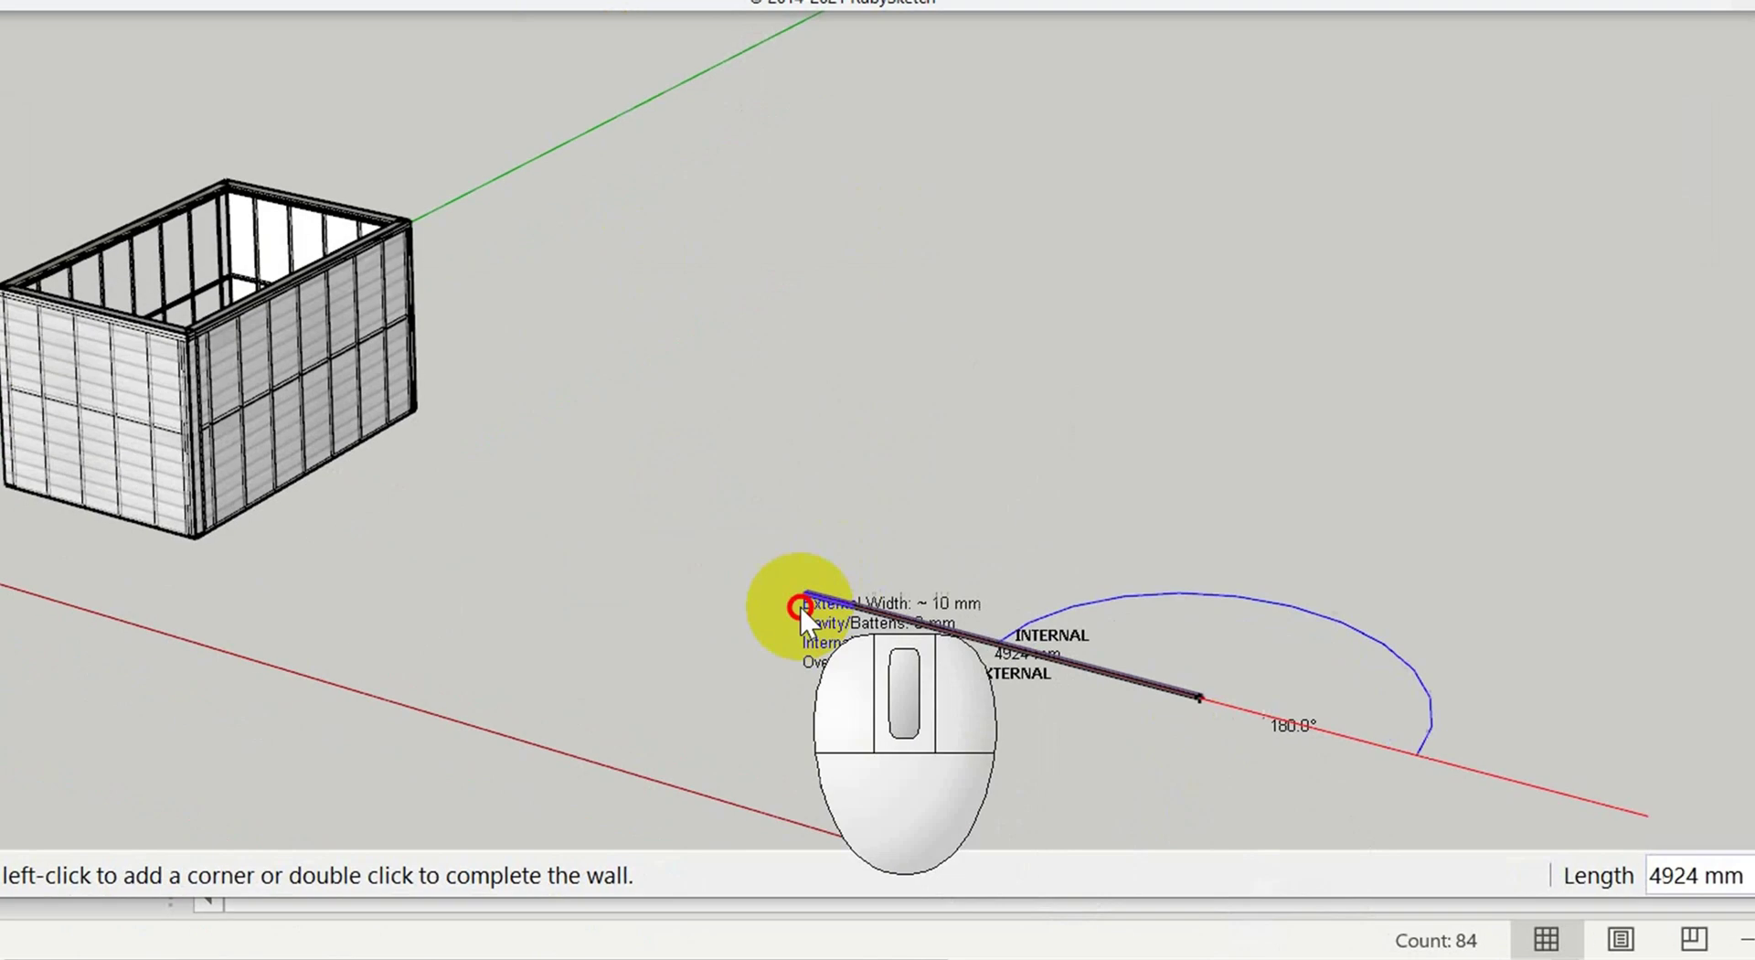
click(970, 471)
click(1407, 486)
double_click(1199, 690)
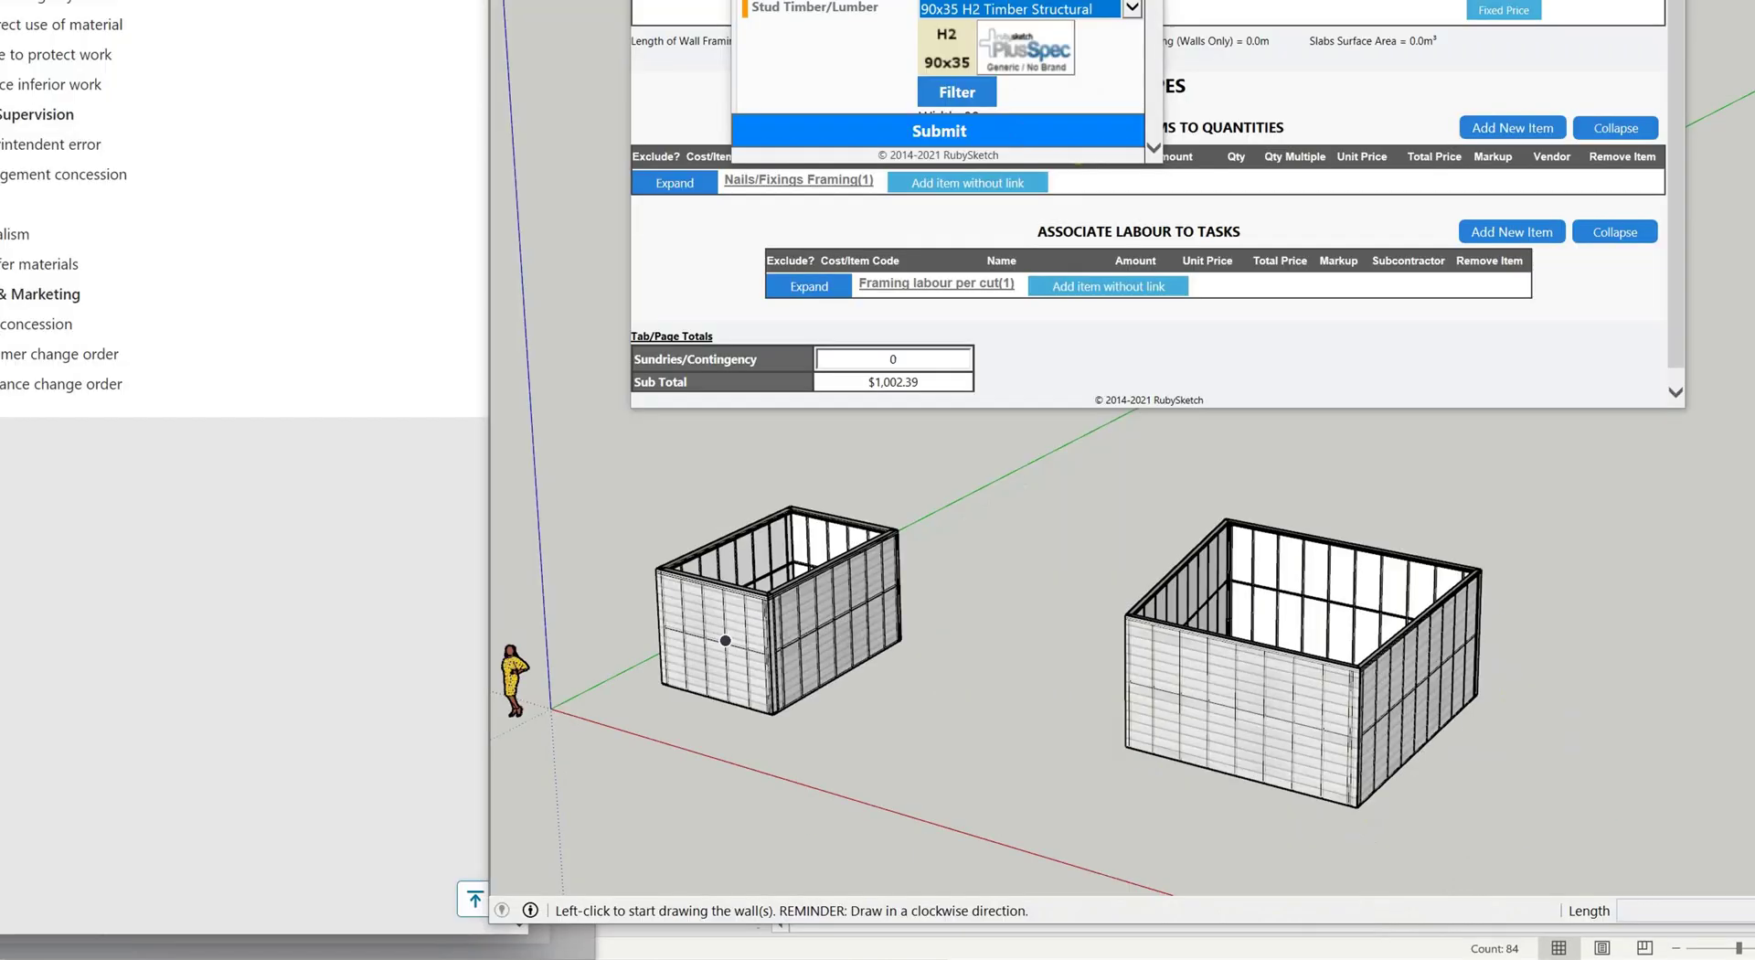
Step: Generate a new takeoff for both rooms and show the detailed page of the 17A_FRAME item under Framing
click(1056, 168)
click(1057, 168)
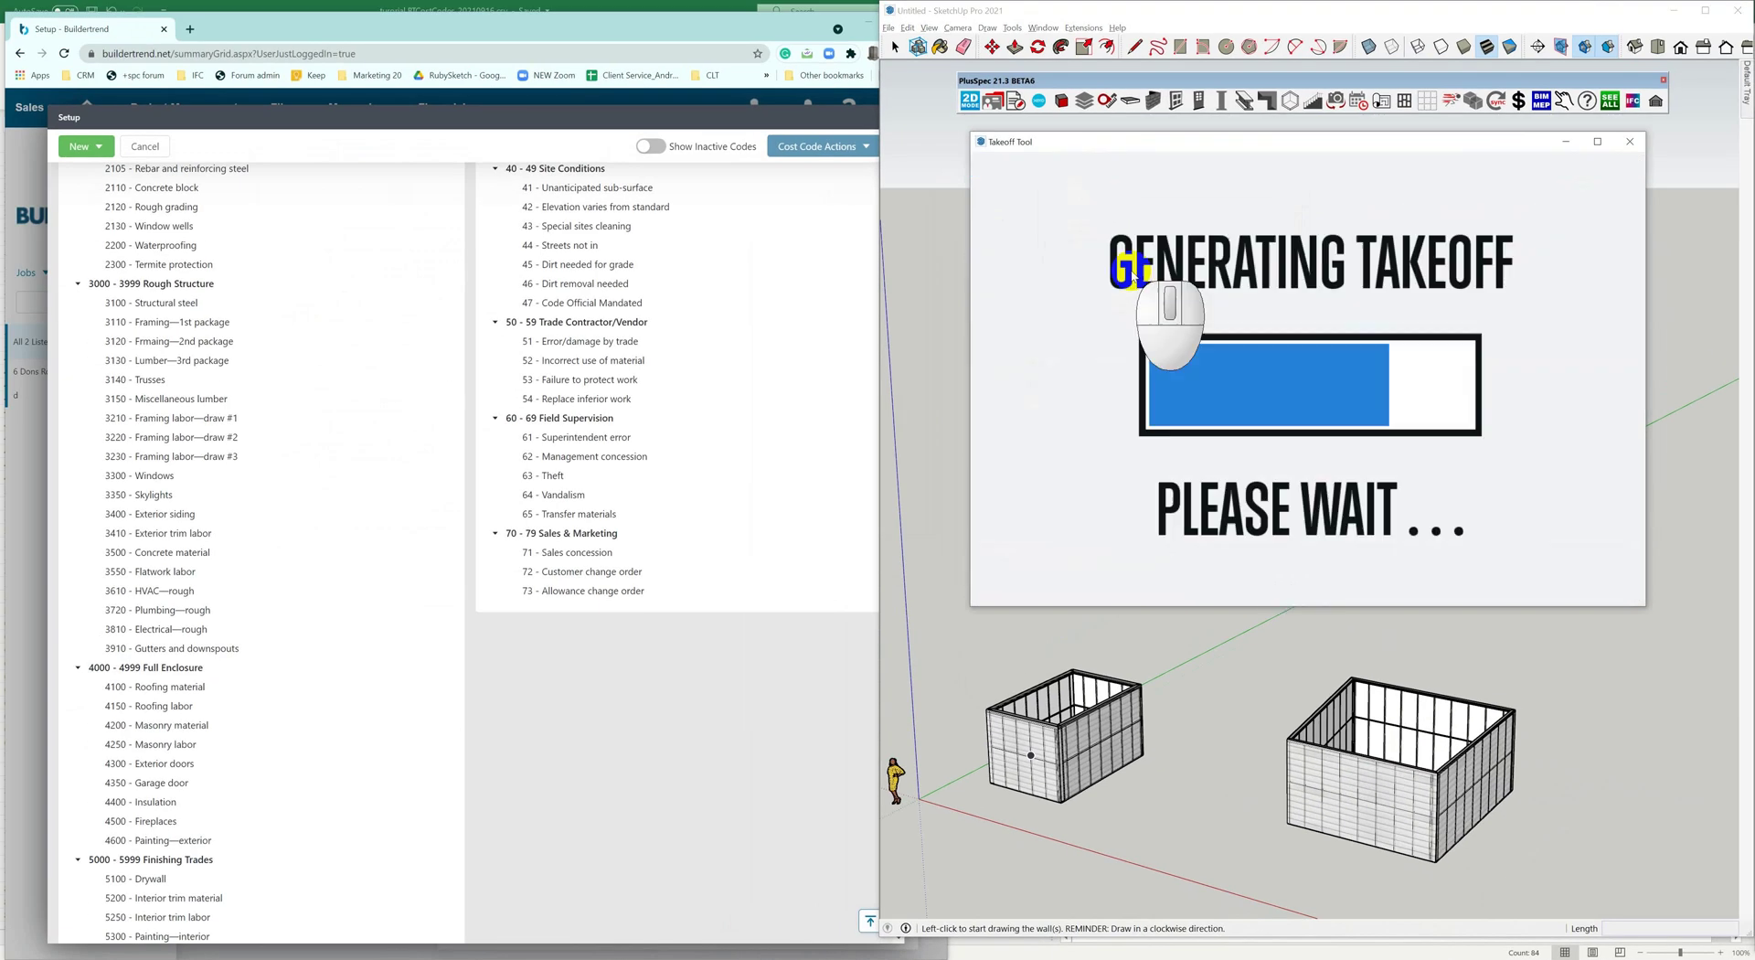
click(1043, 329)
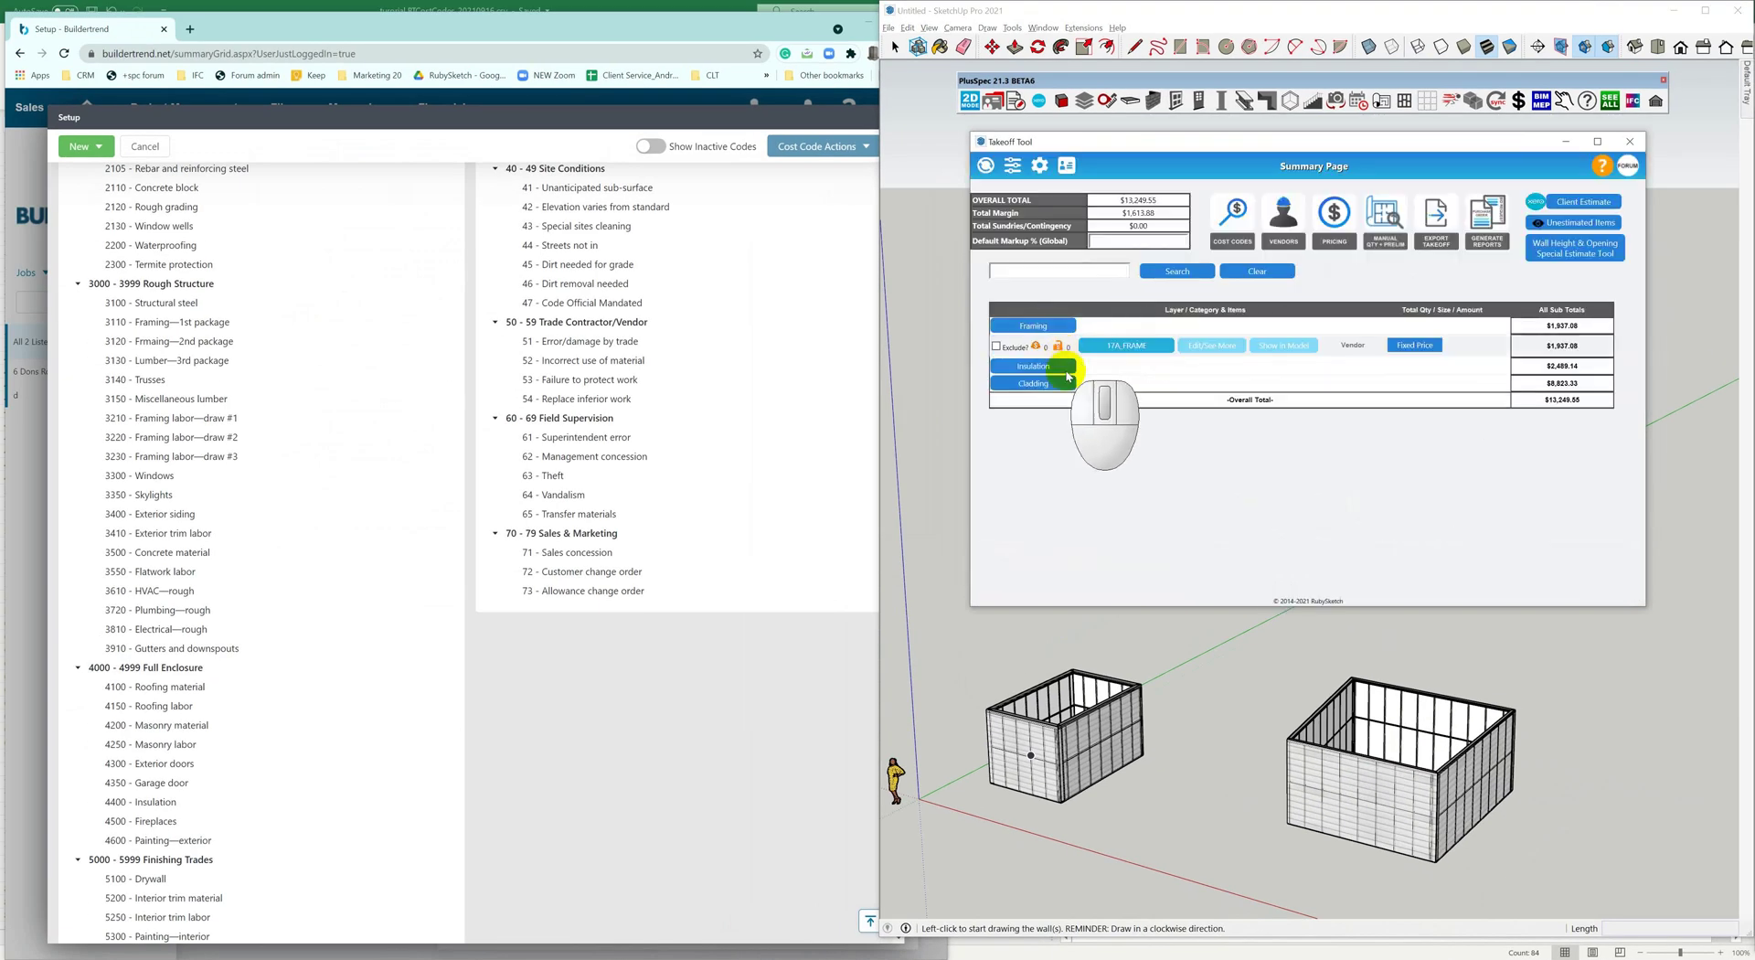
click(1129, 345)
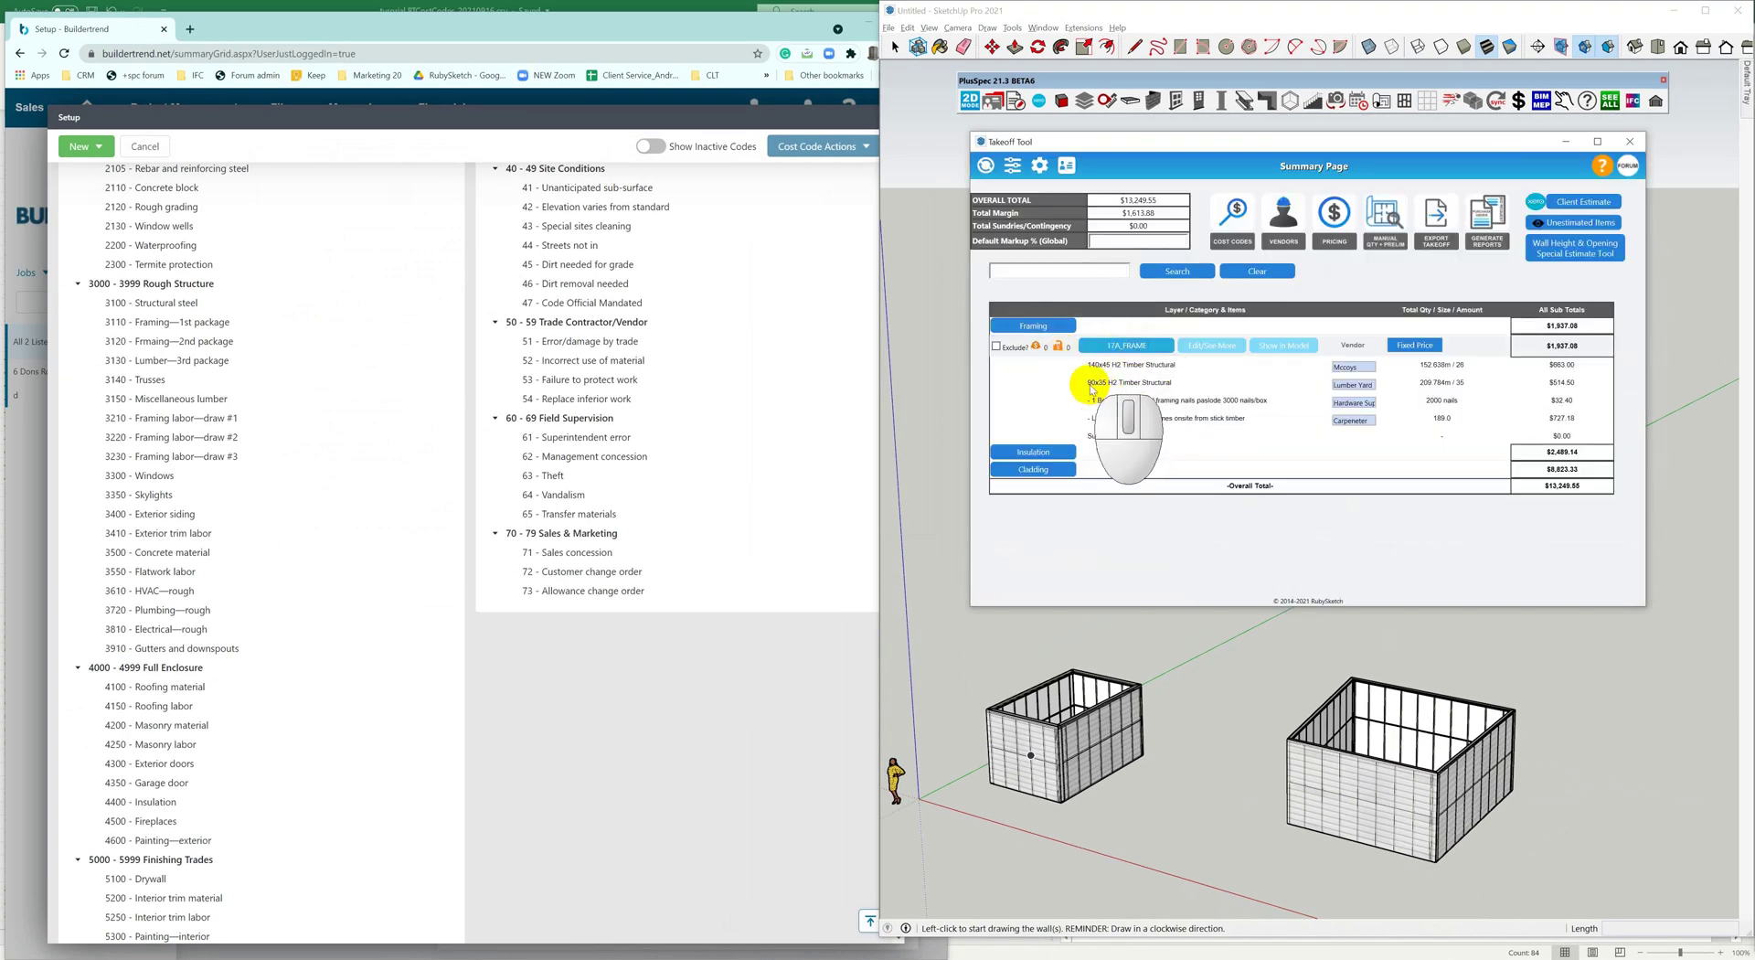
click(1210, 348)
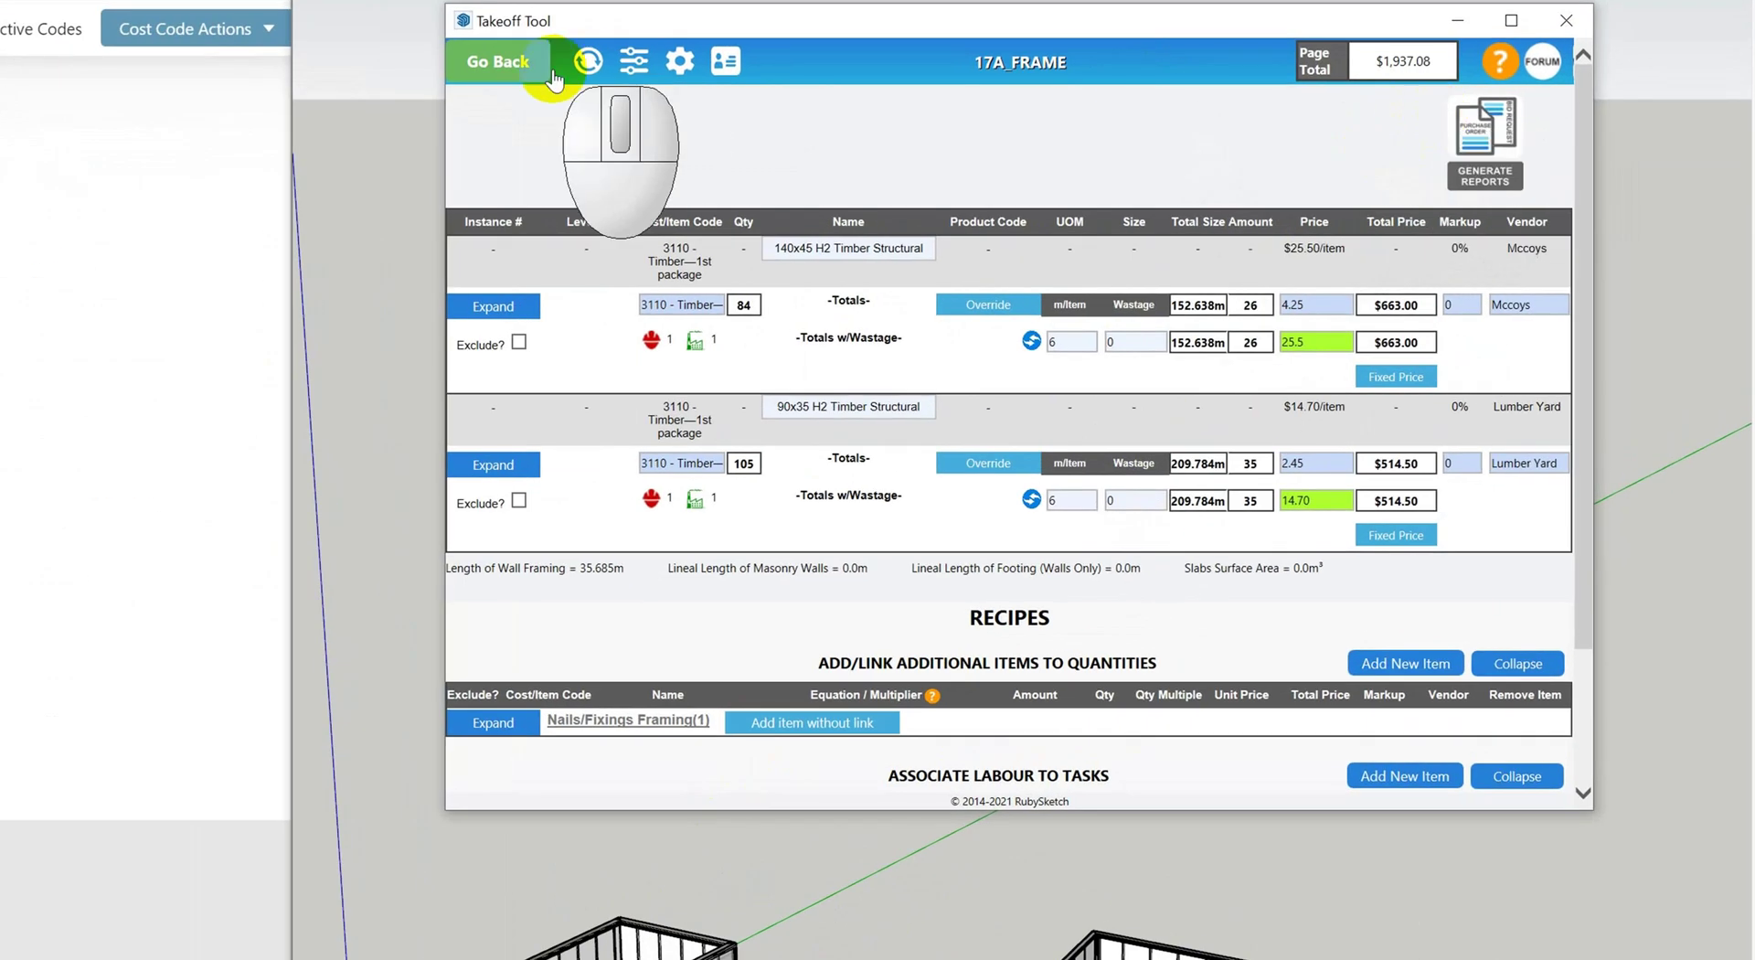
Step: Return to the takeoff summary and export the takeoff for Buildertrend without levels as a CSV file on the Desktop
click(553, 78)
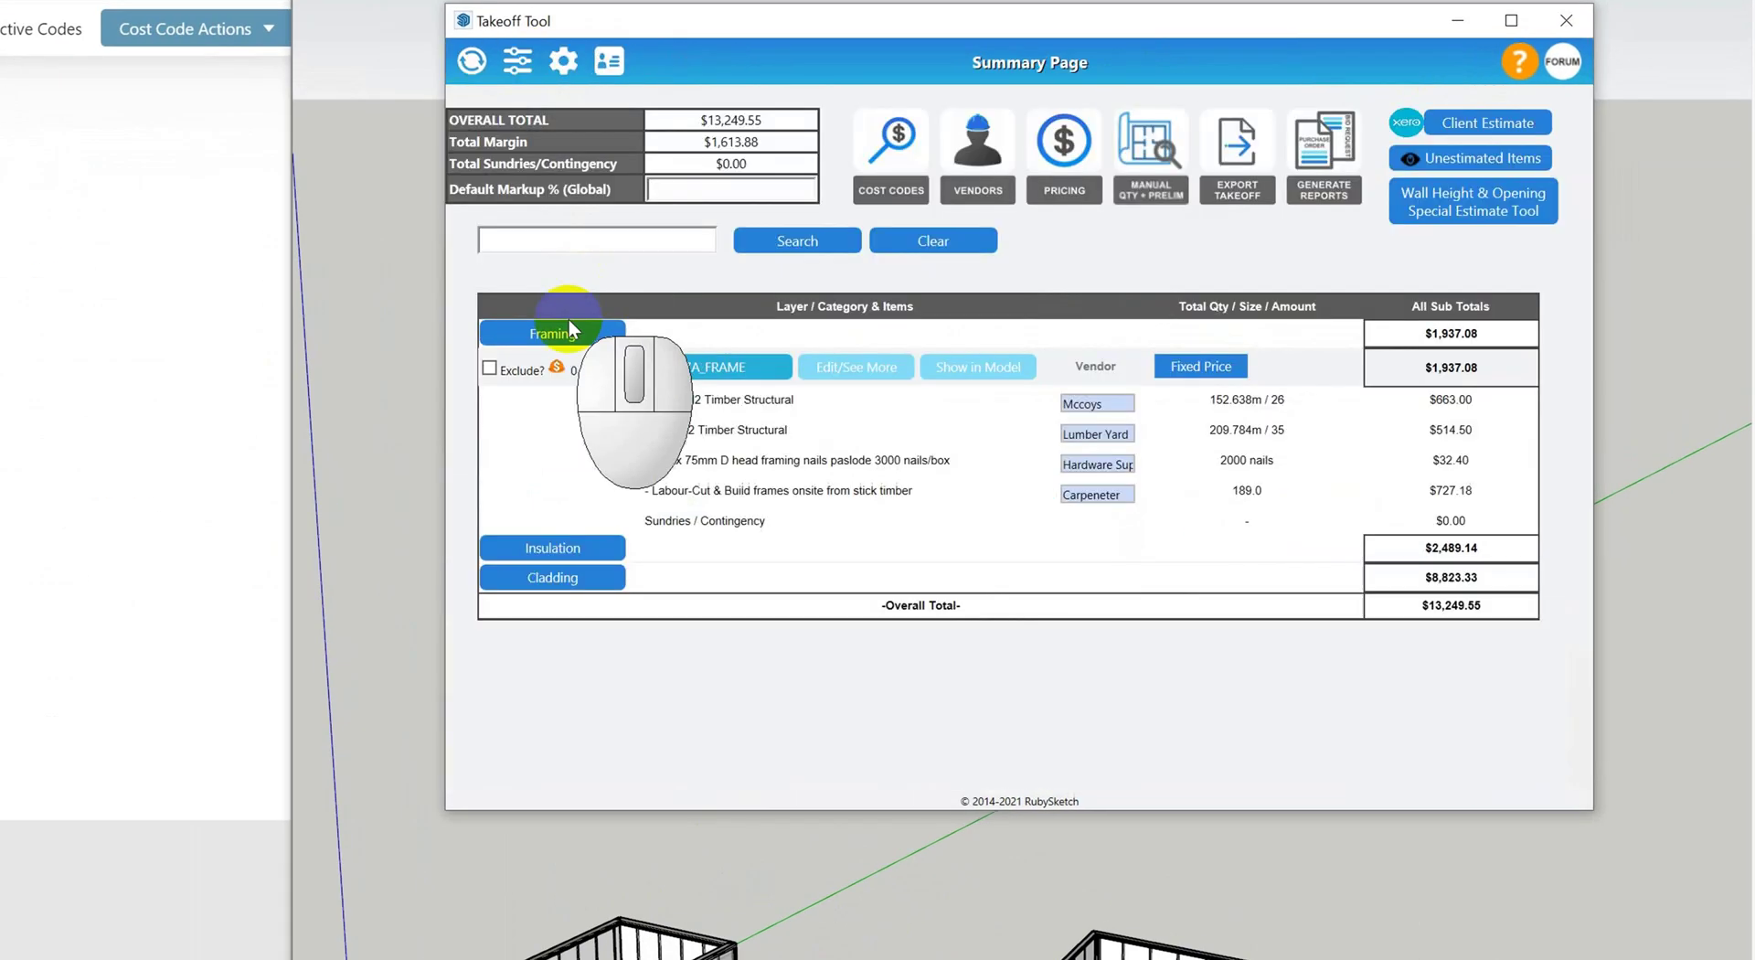
click(1244, 155)
scroll(755, 365, down, 1)
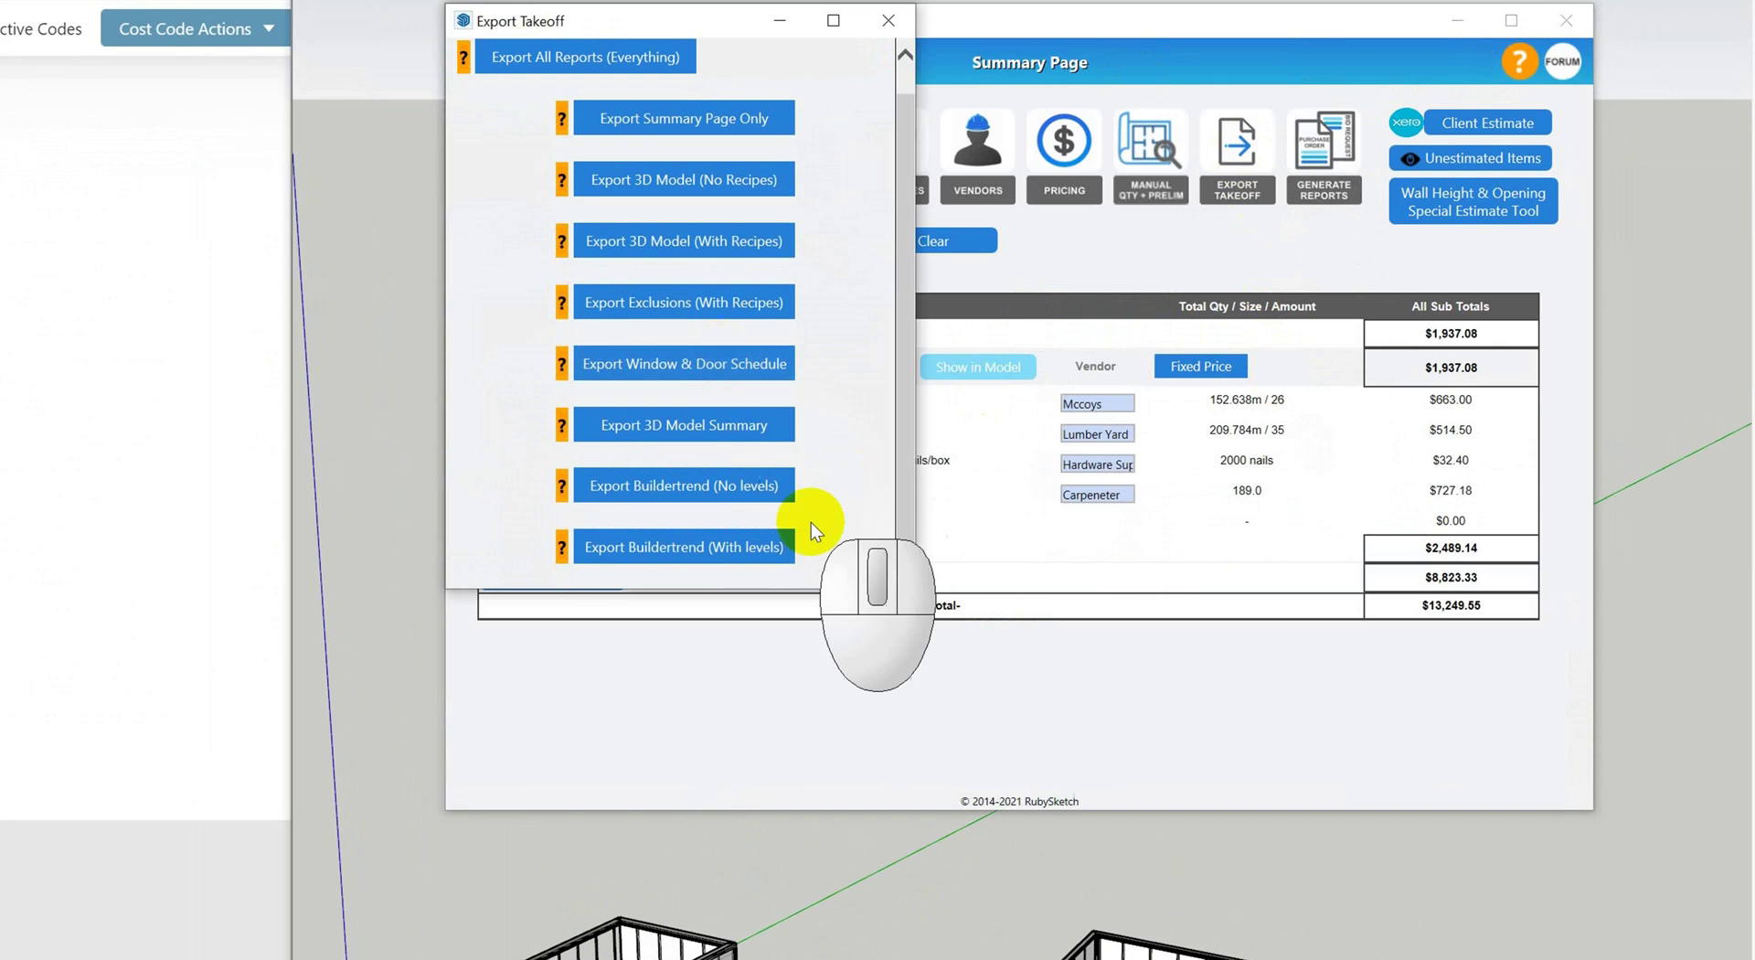
click(682, 486)
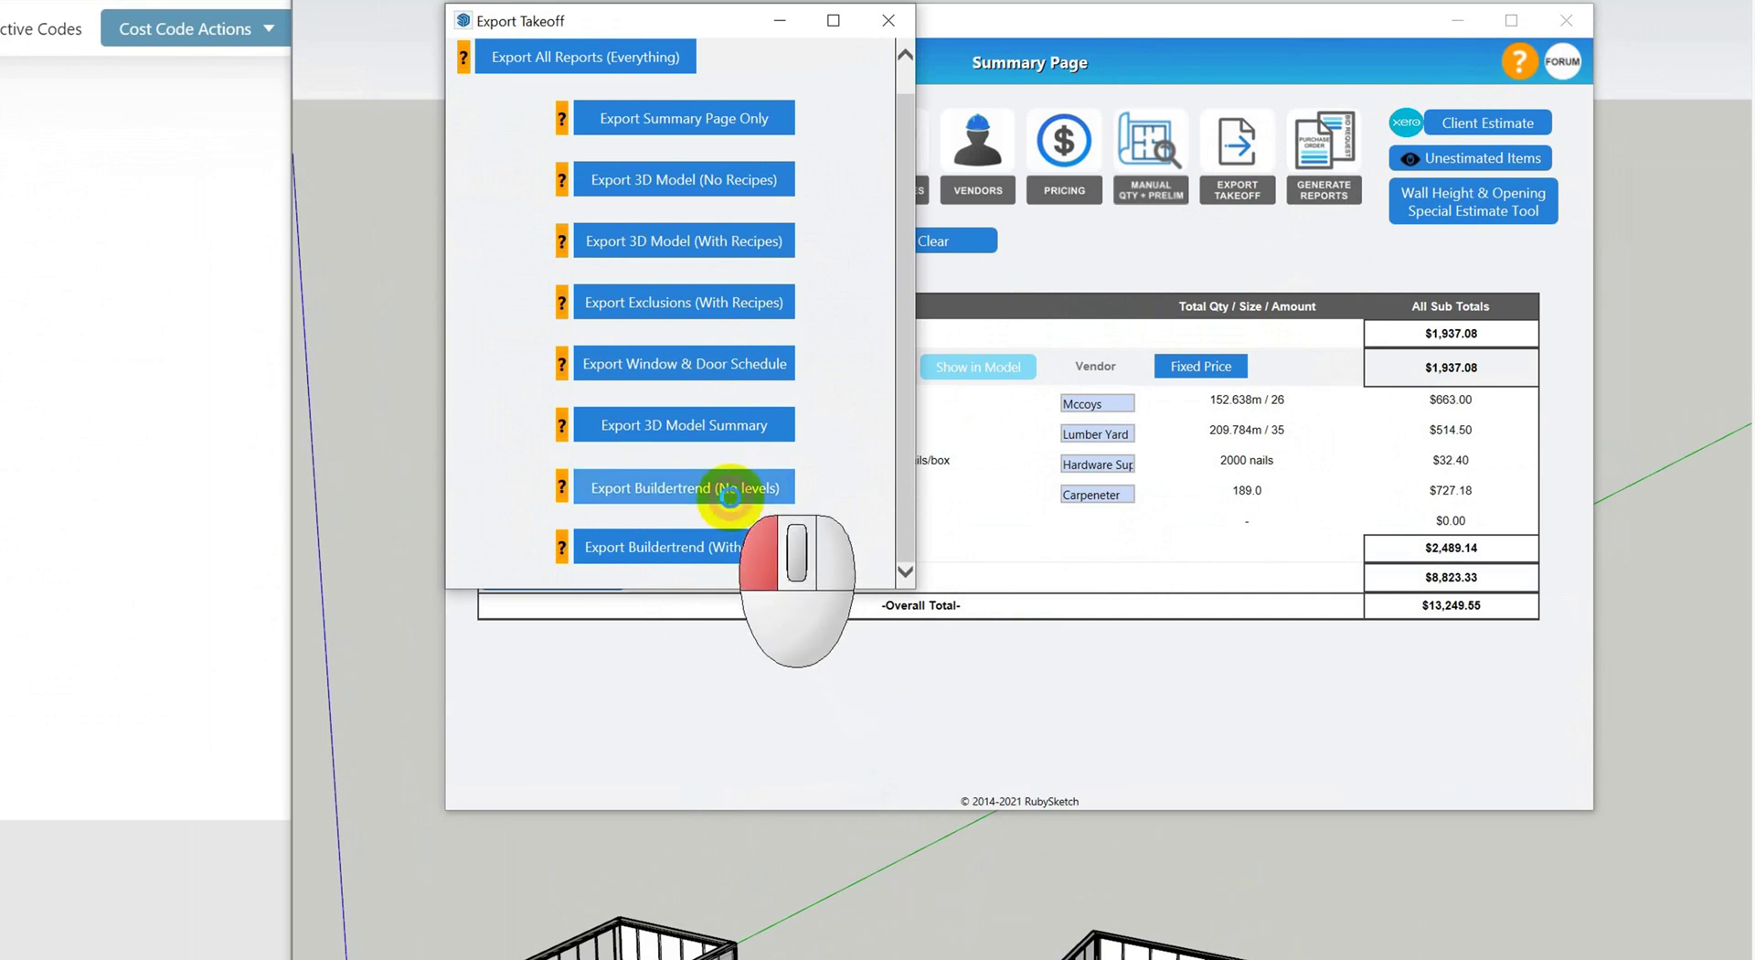
click(731, 501)
click(1026, 706)
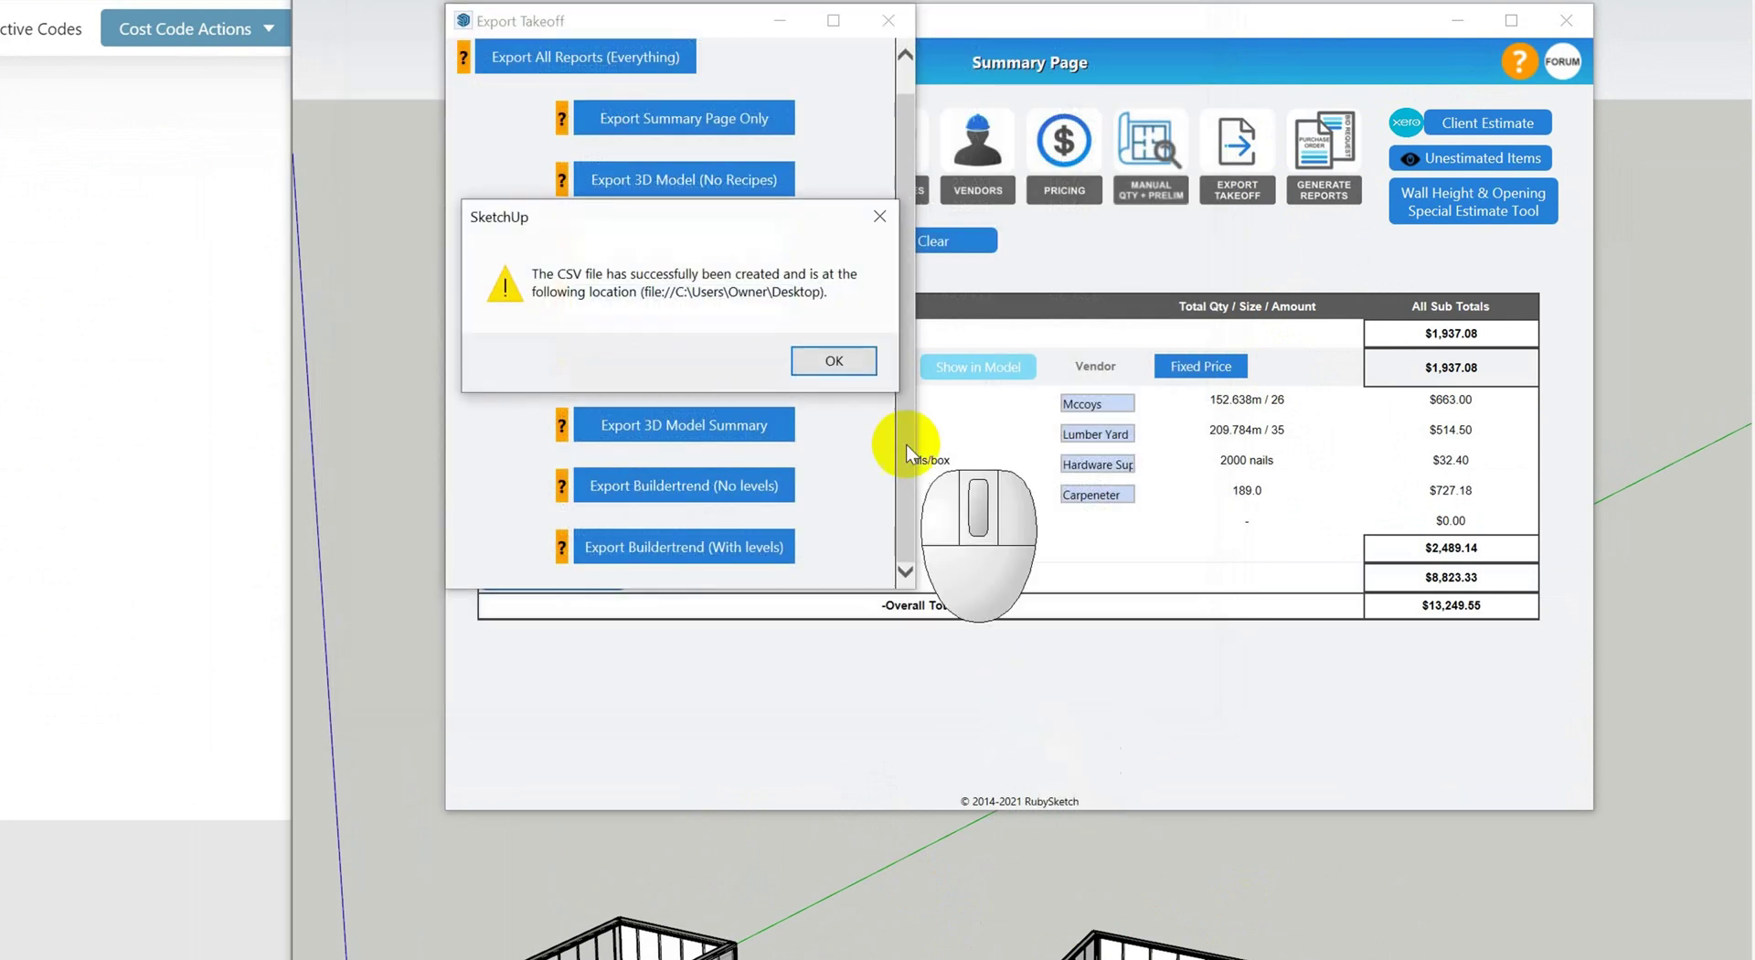
click(834, 366)
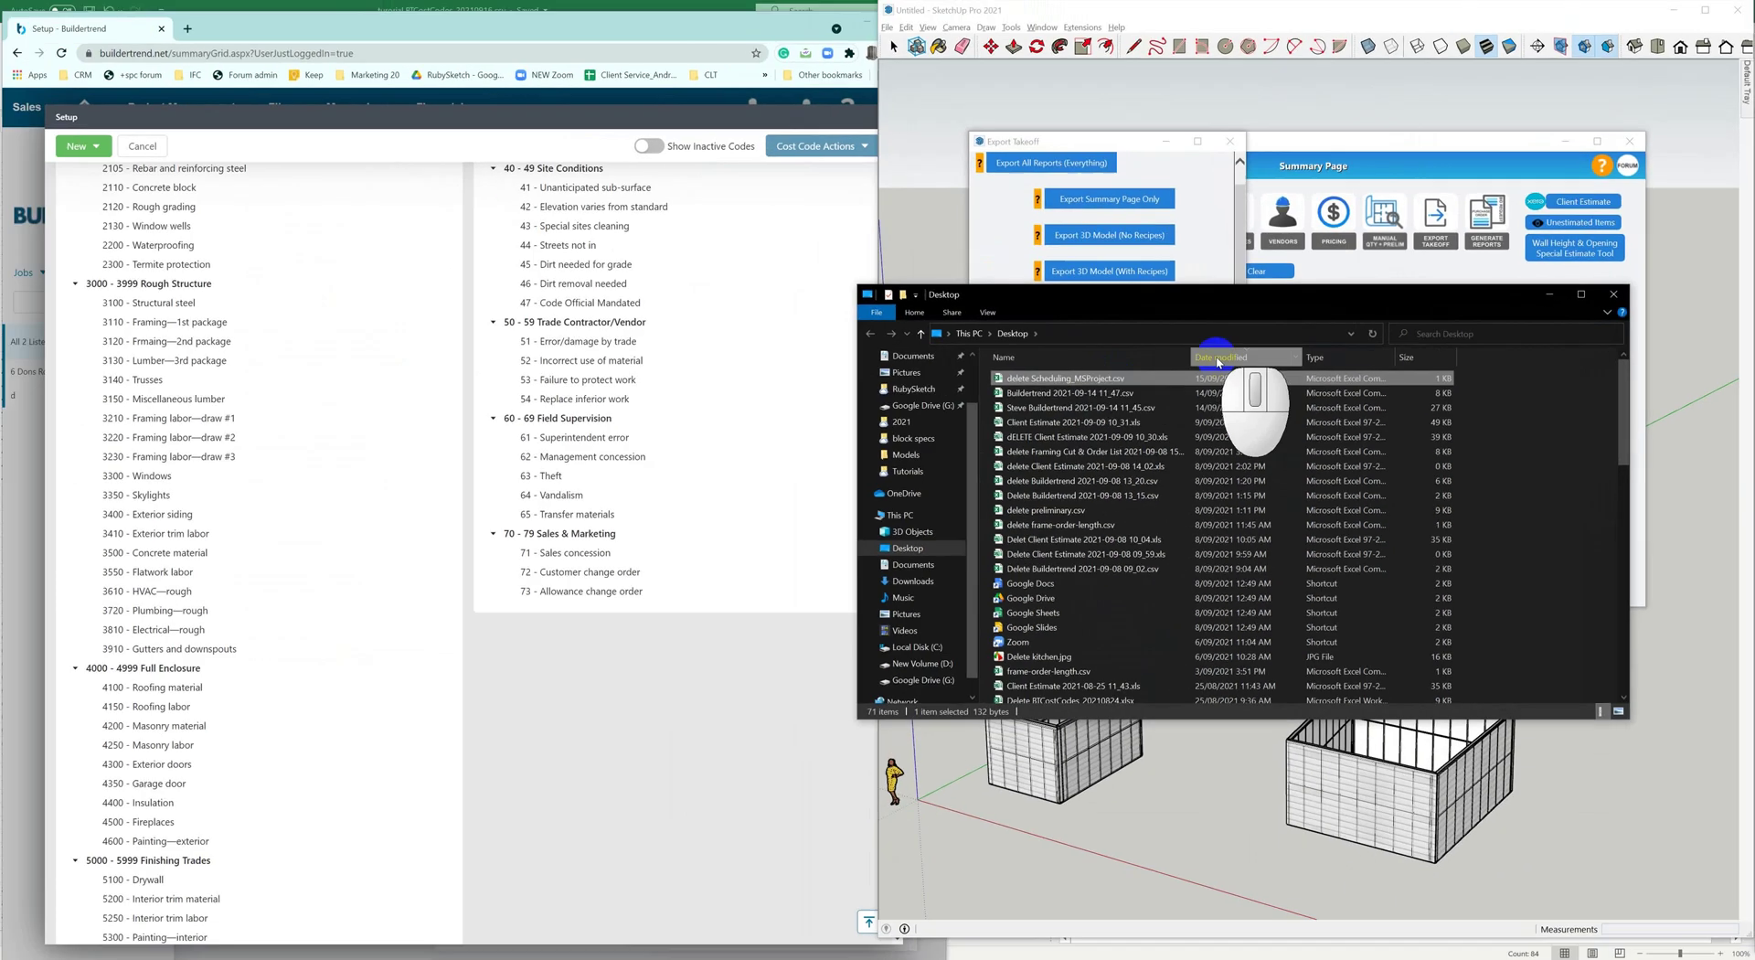
click(868, 391)
click(1212, 361)
double_click(1088, 377)
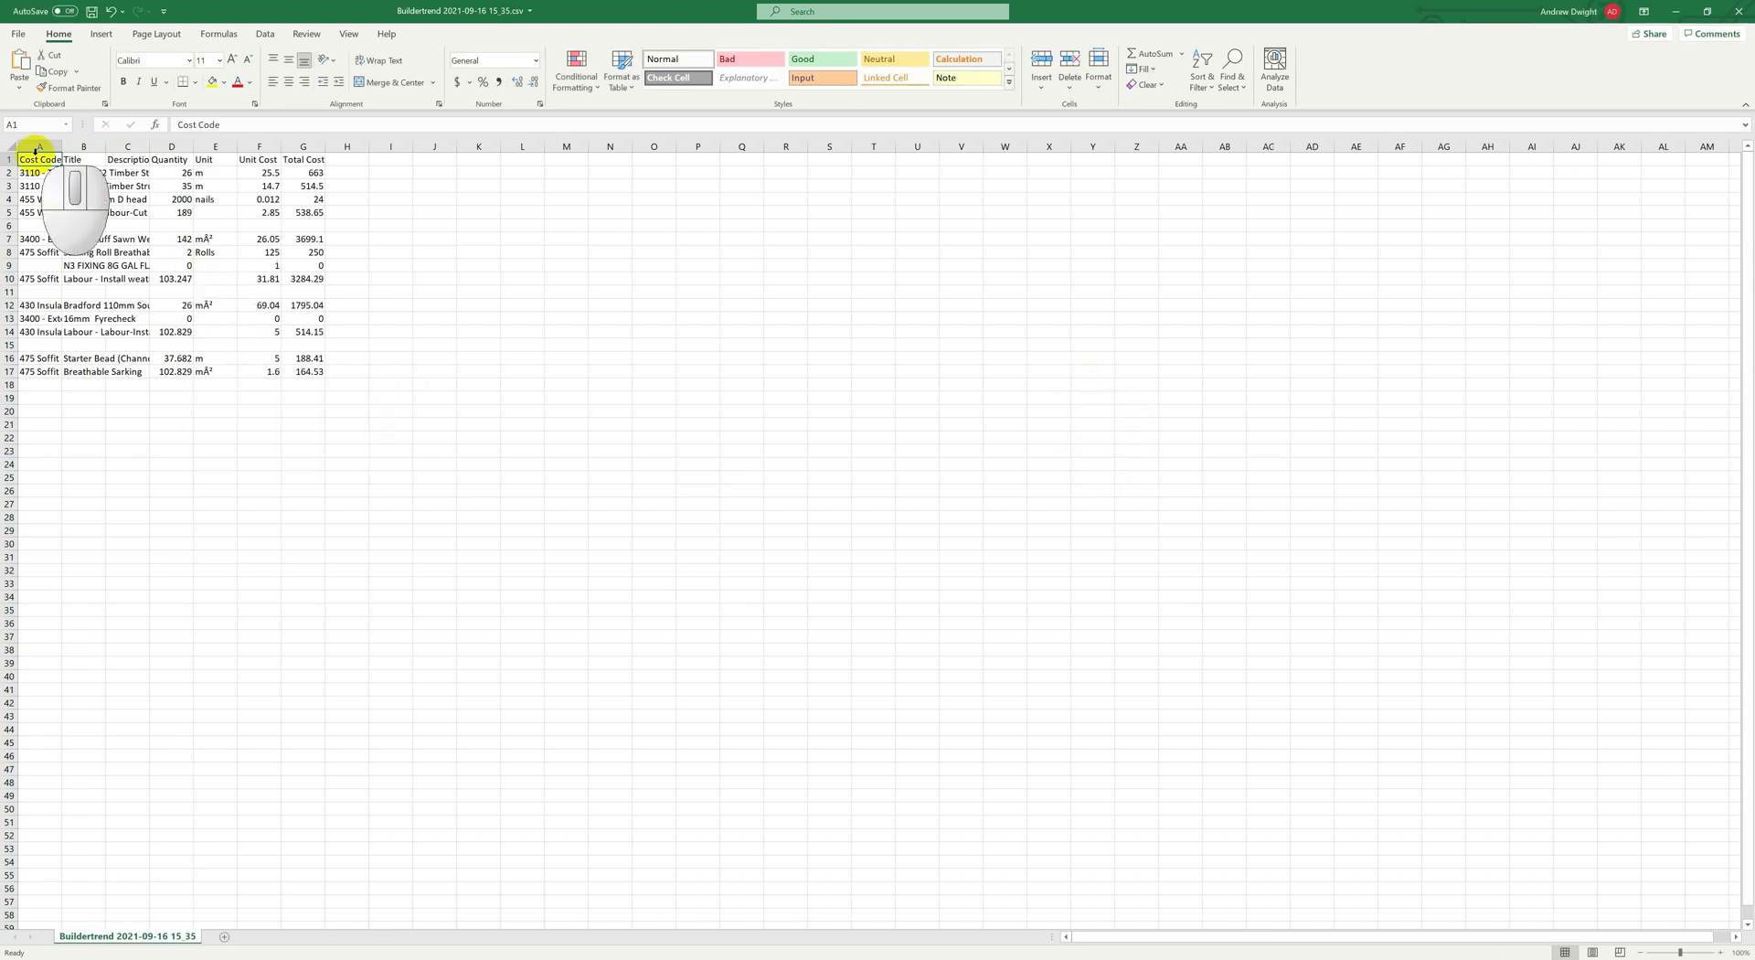
click(12, 146)
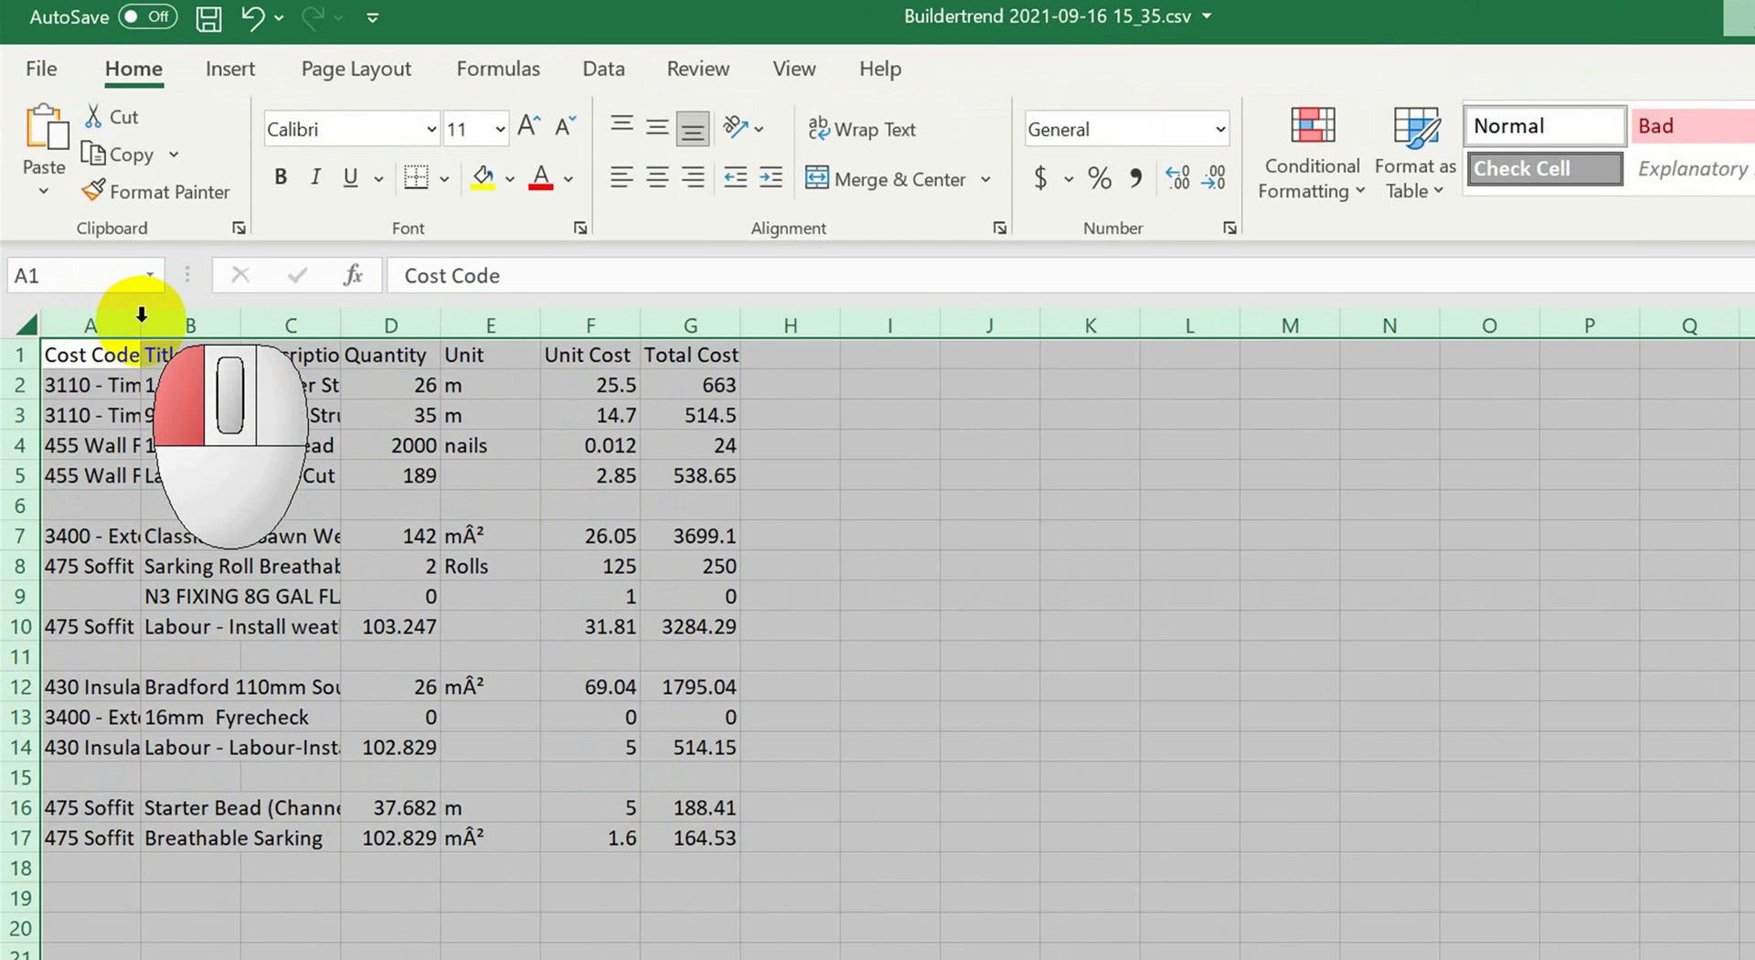
double_click(141, 313)
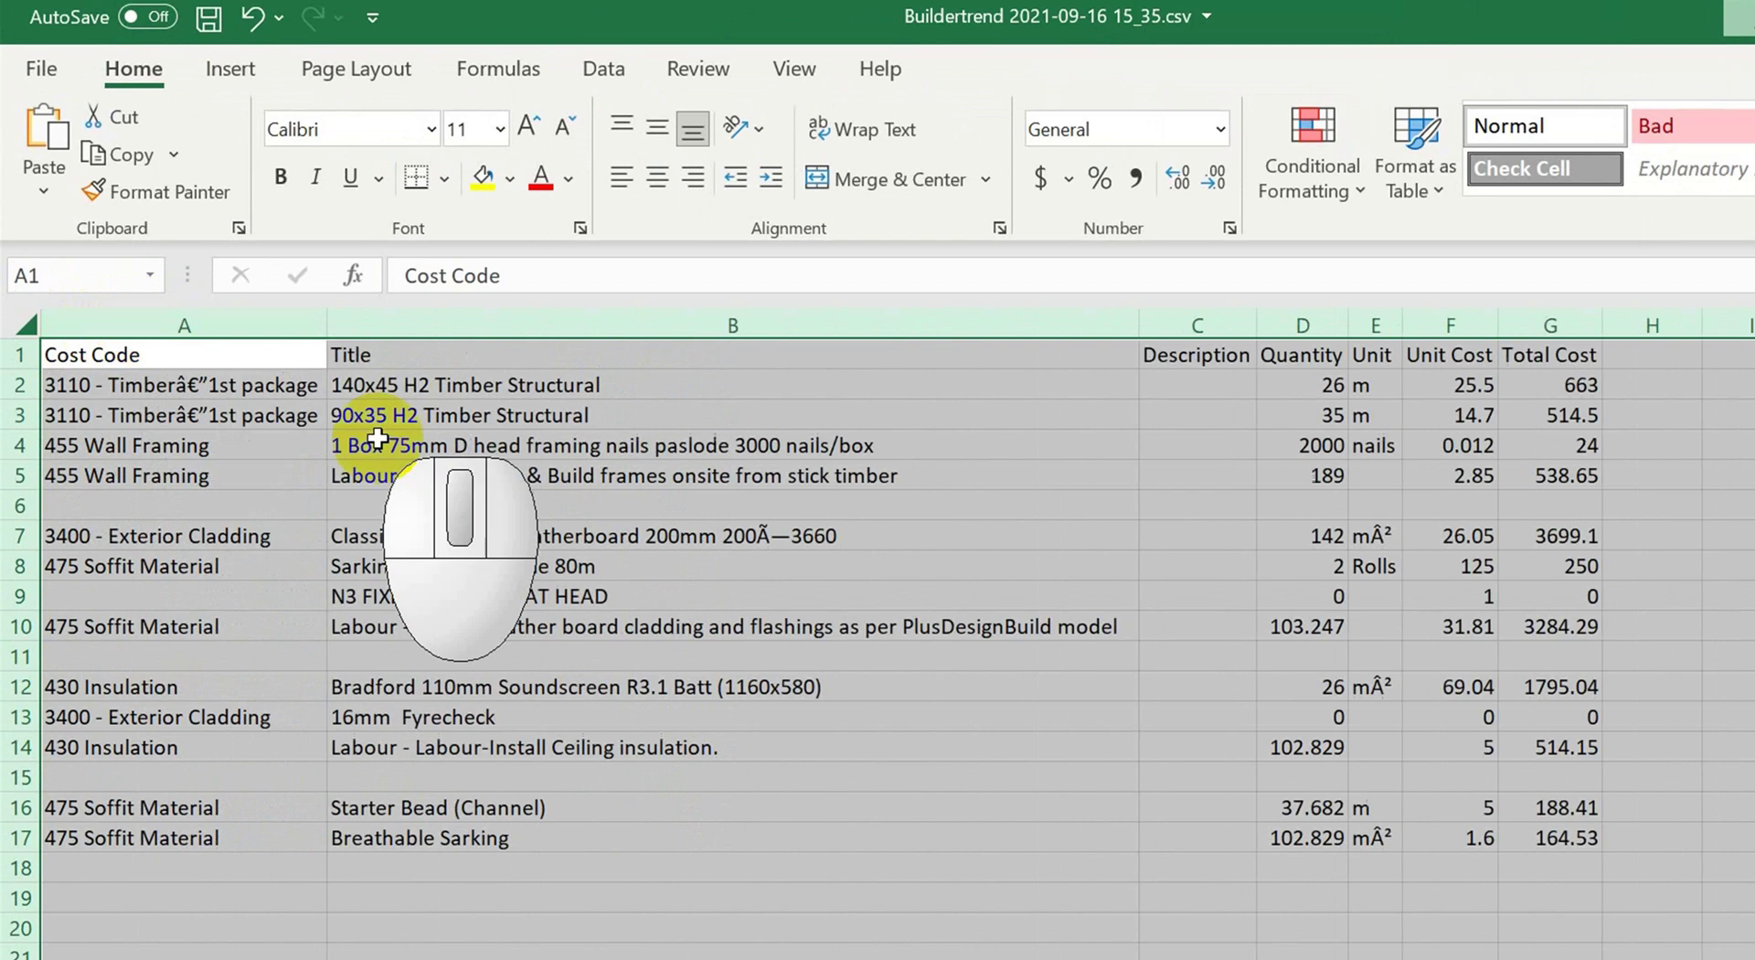
Step: Check the cost codes against the titles of the two structural timbers in A2:B3, then minimise Excel to return to SketchUp
drag(429, 384, 432, 402)
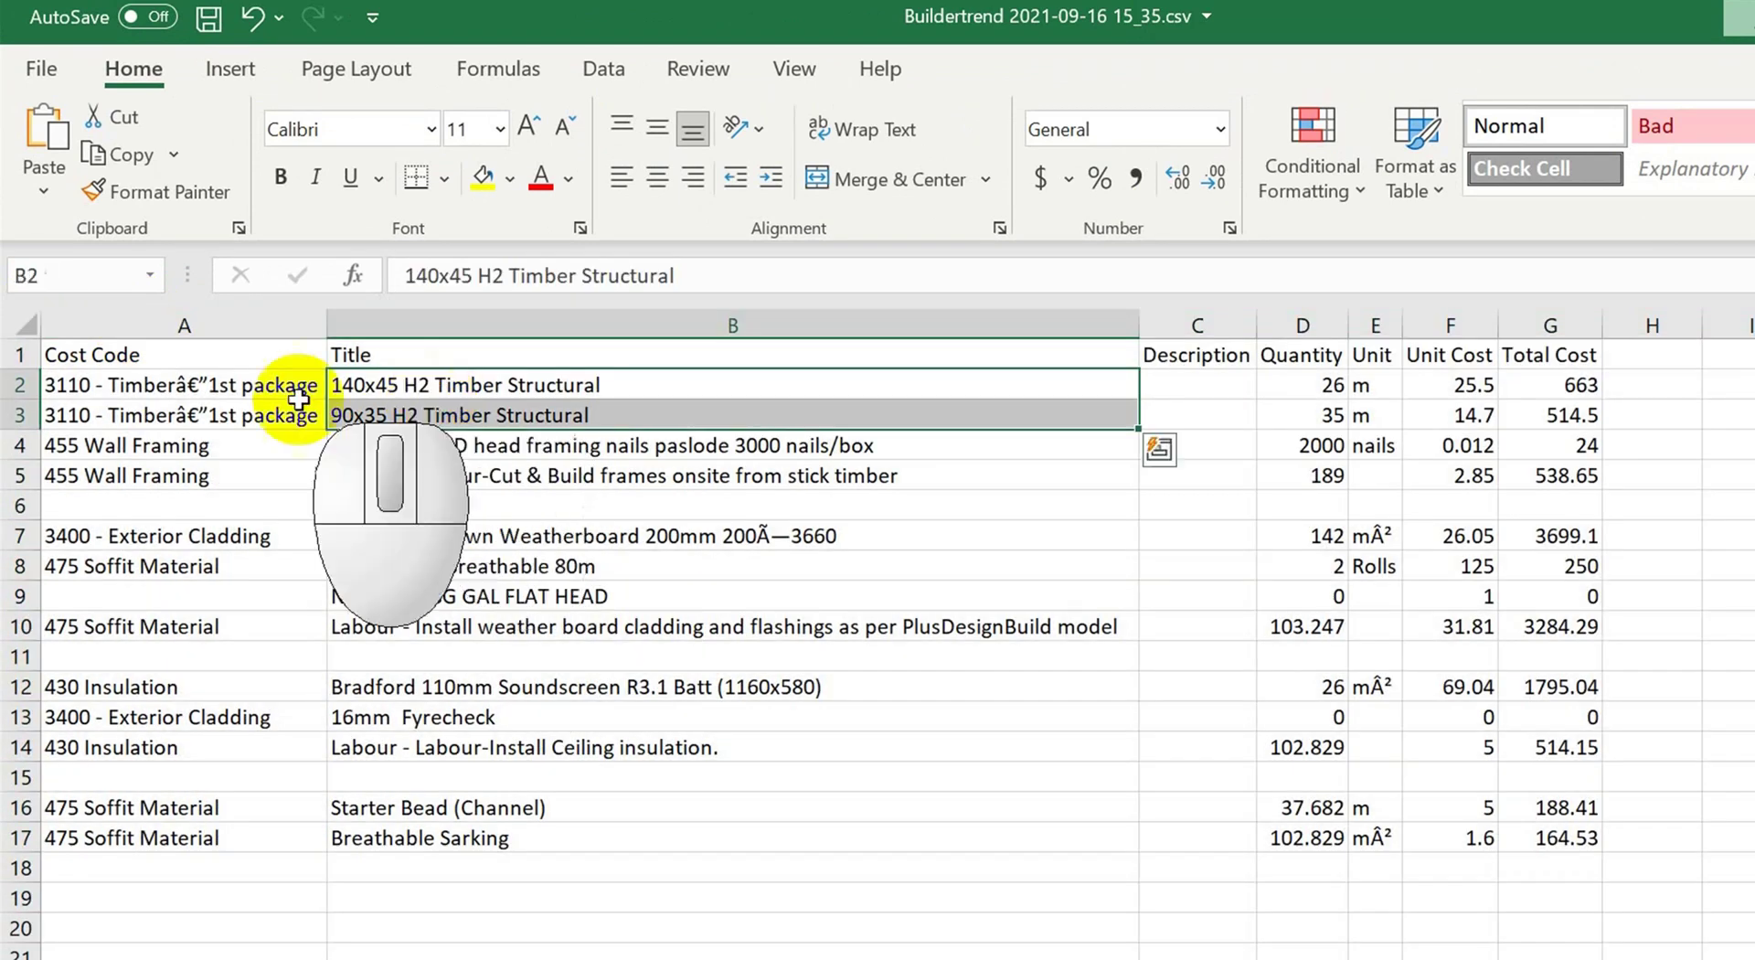
drag(263, 390, 256, 414)
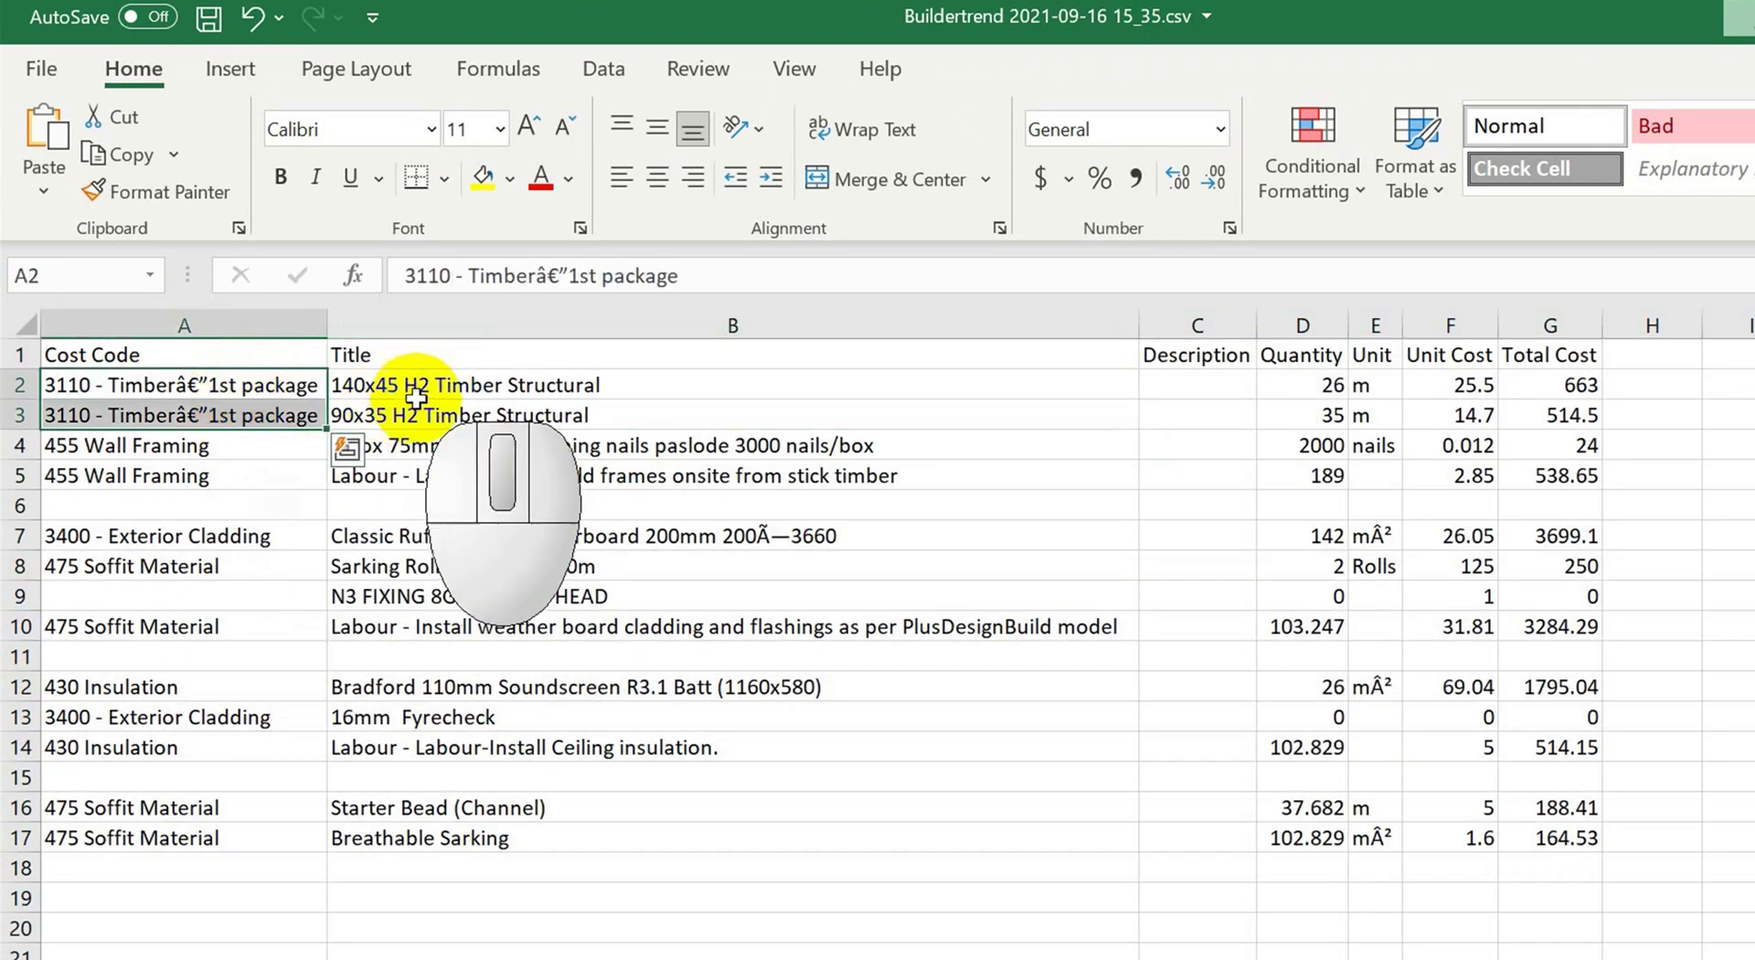
drag(462, 384, 459, 413)
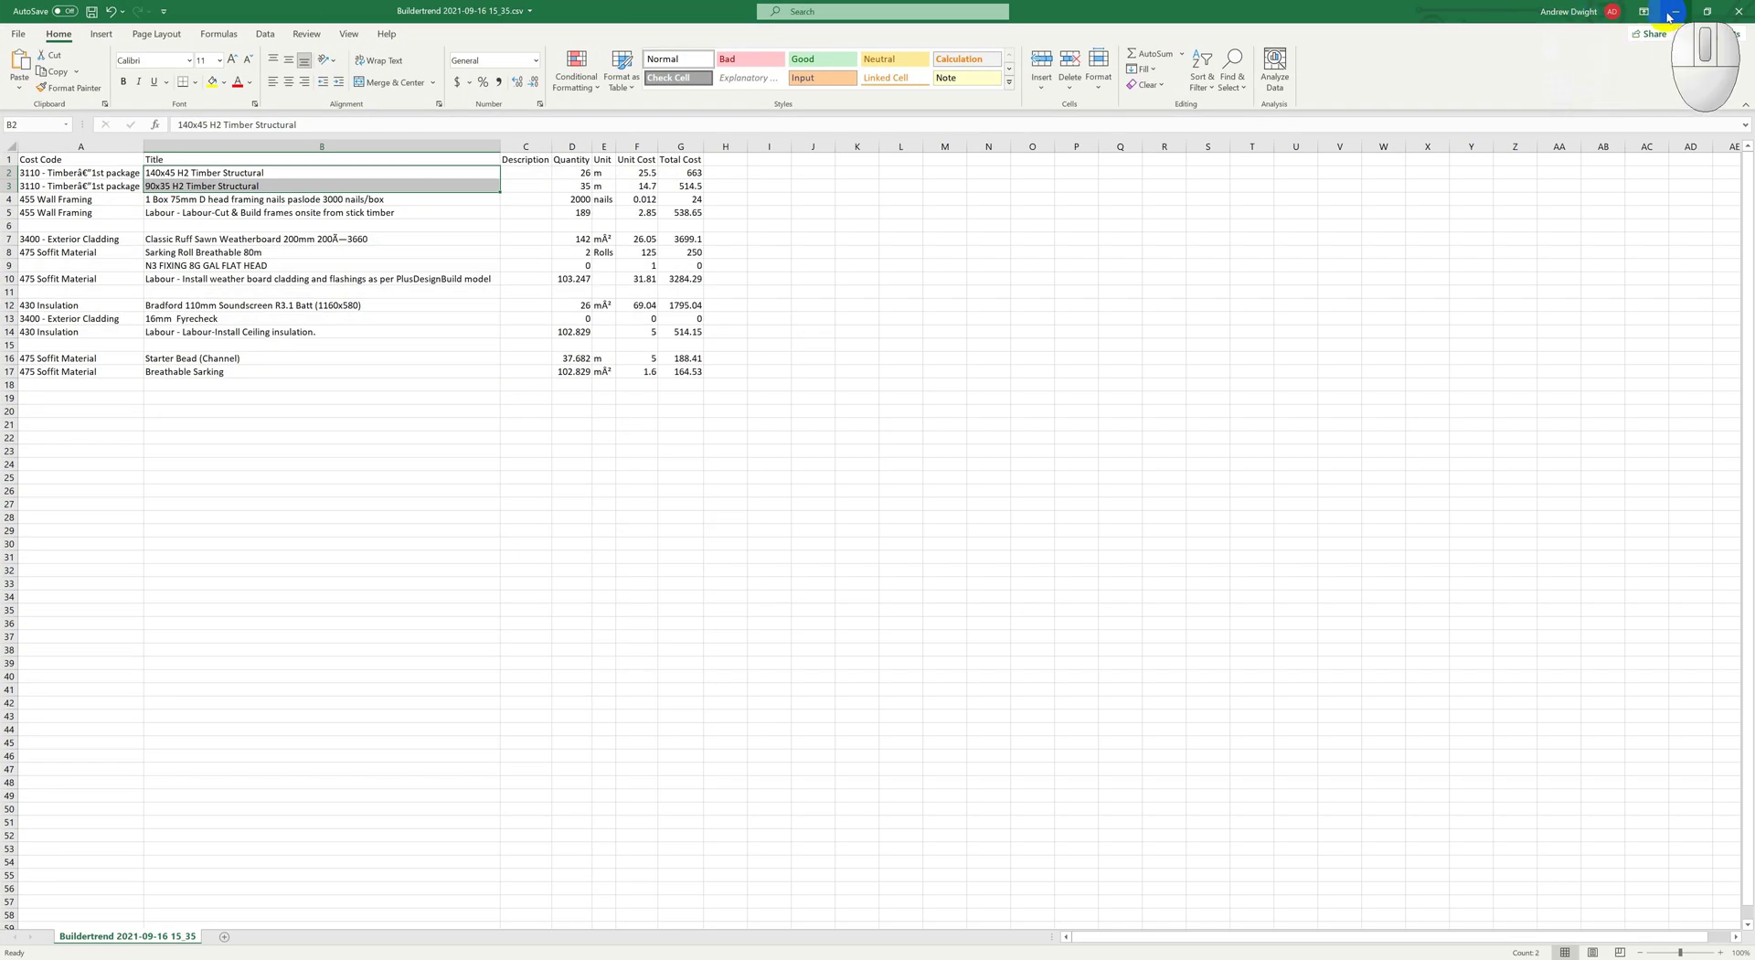
click(1673, 13)
click(1674, 12)
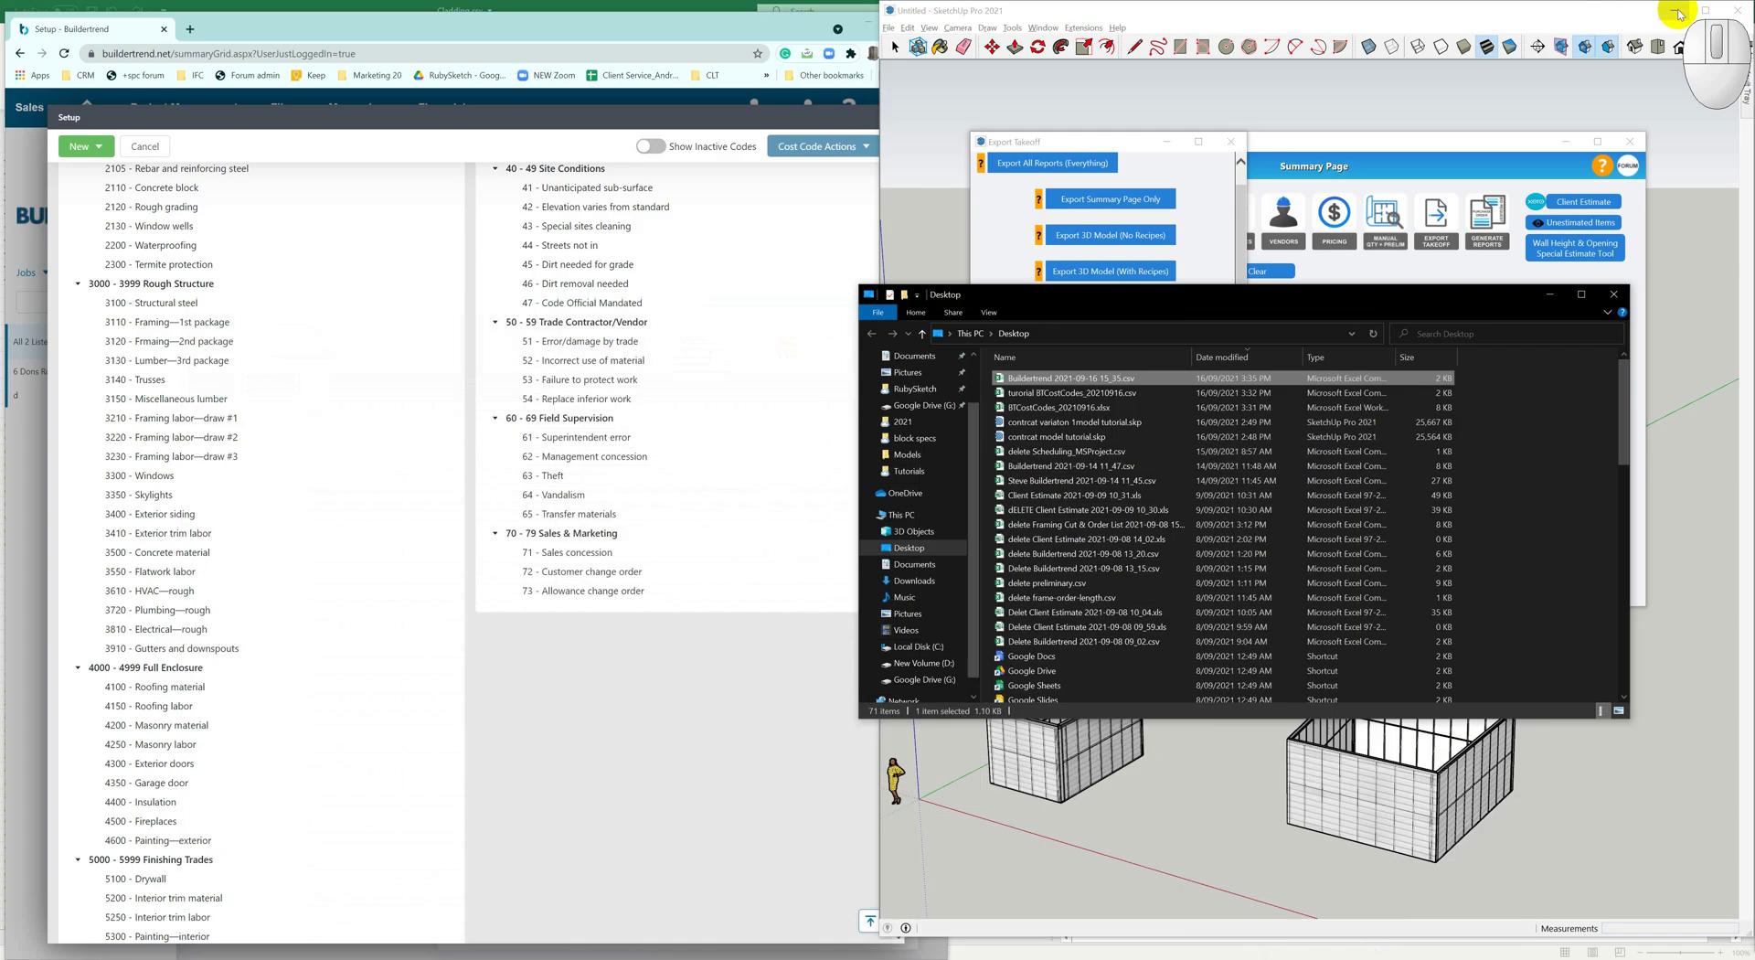
Step: Switch to Buildertrend in Chrome, close the cost code setup and open the estimate of the first listed job
click(759, 108)
click(879, 120)
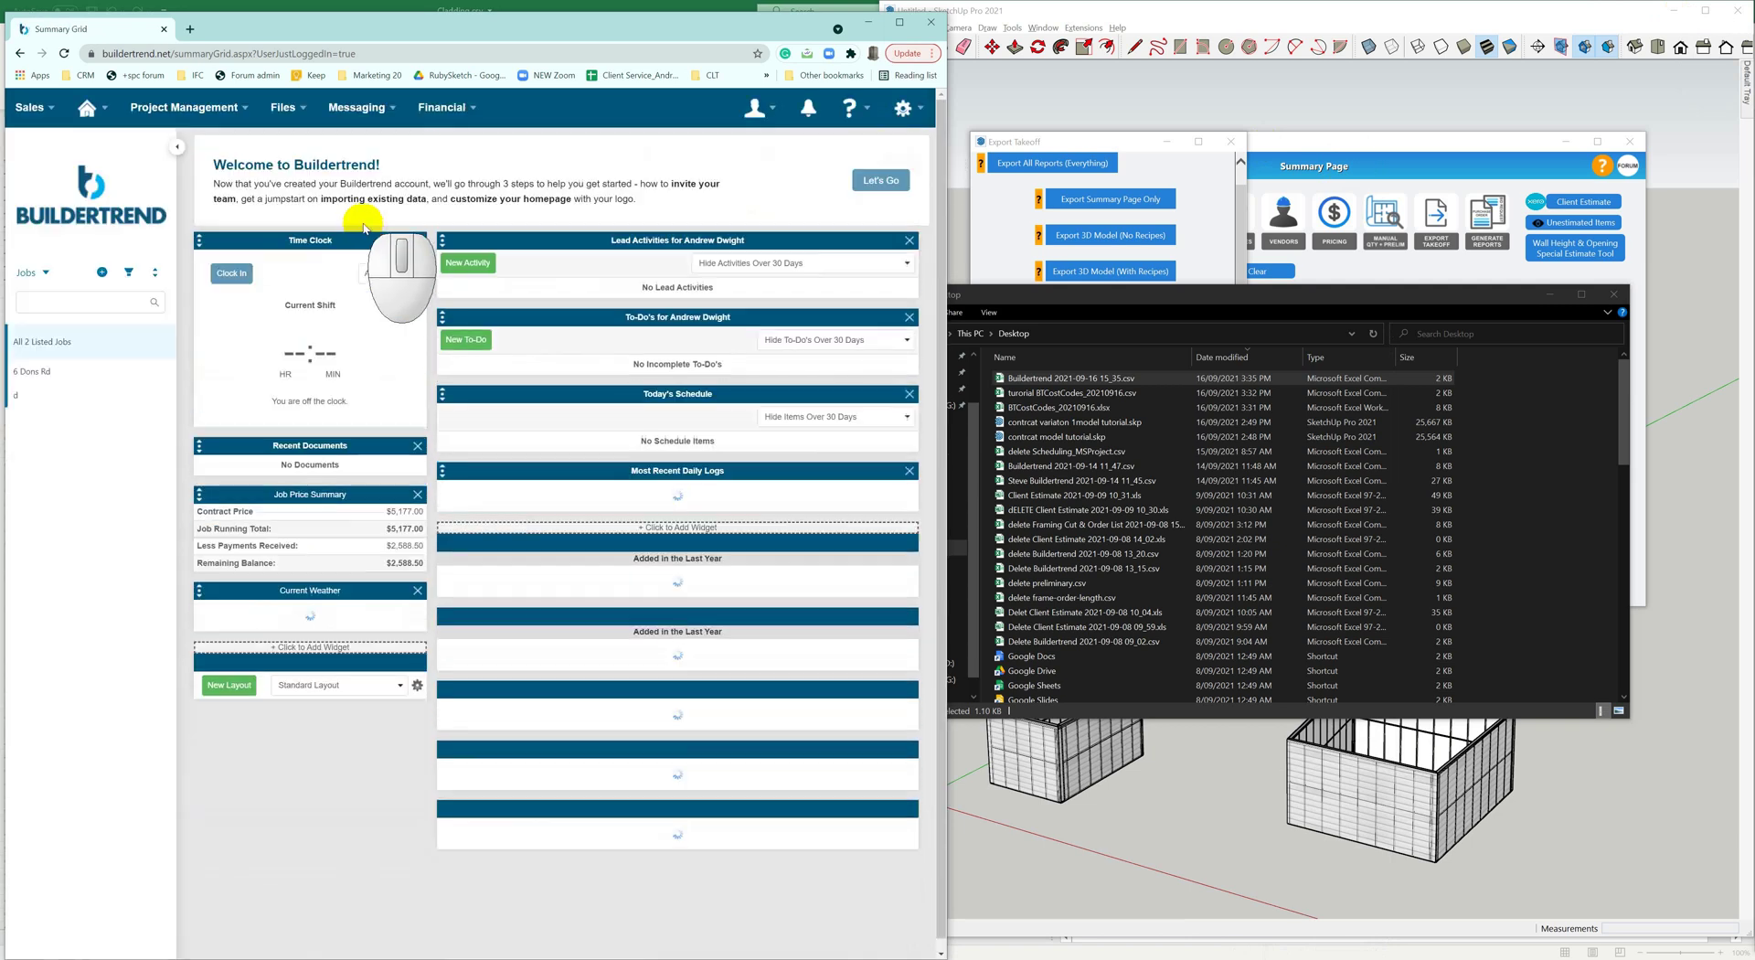
click(51, 373)
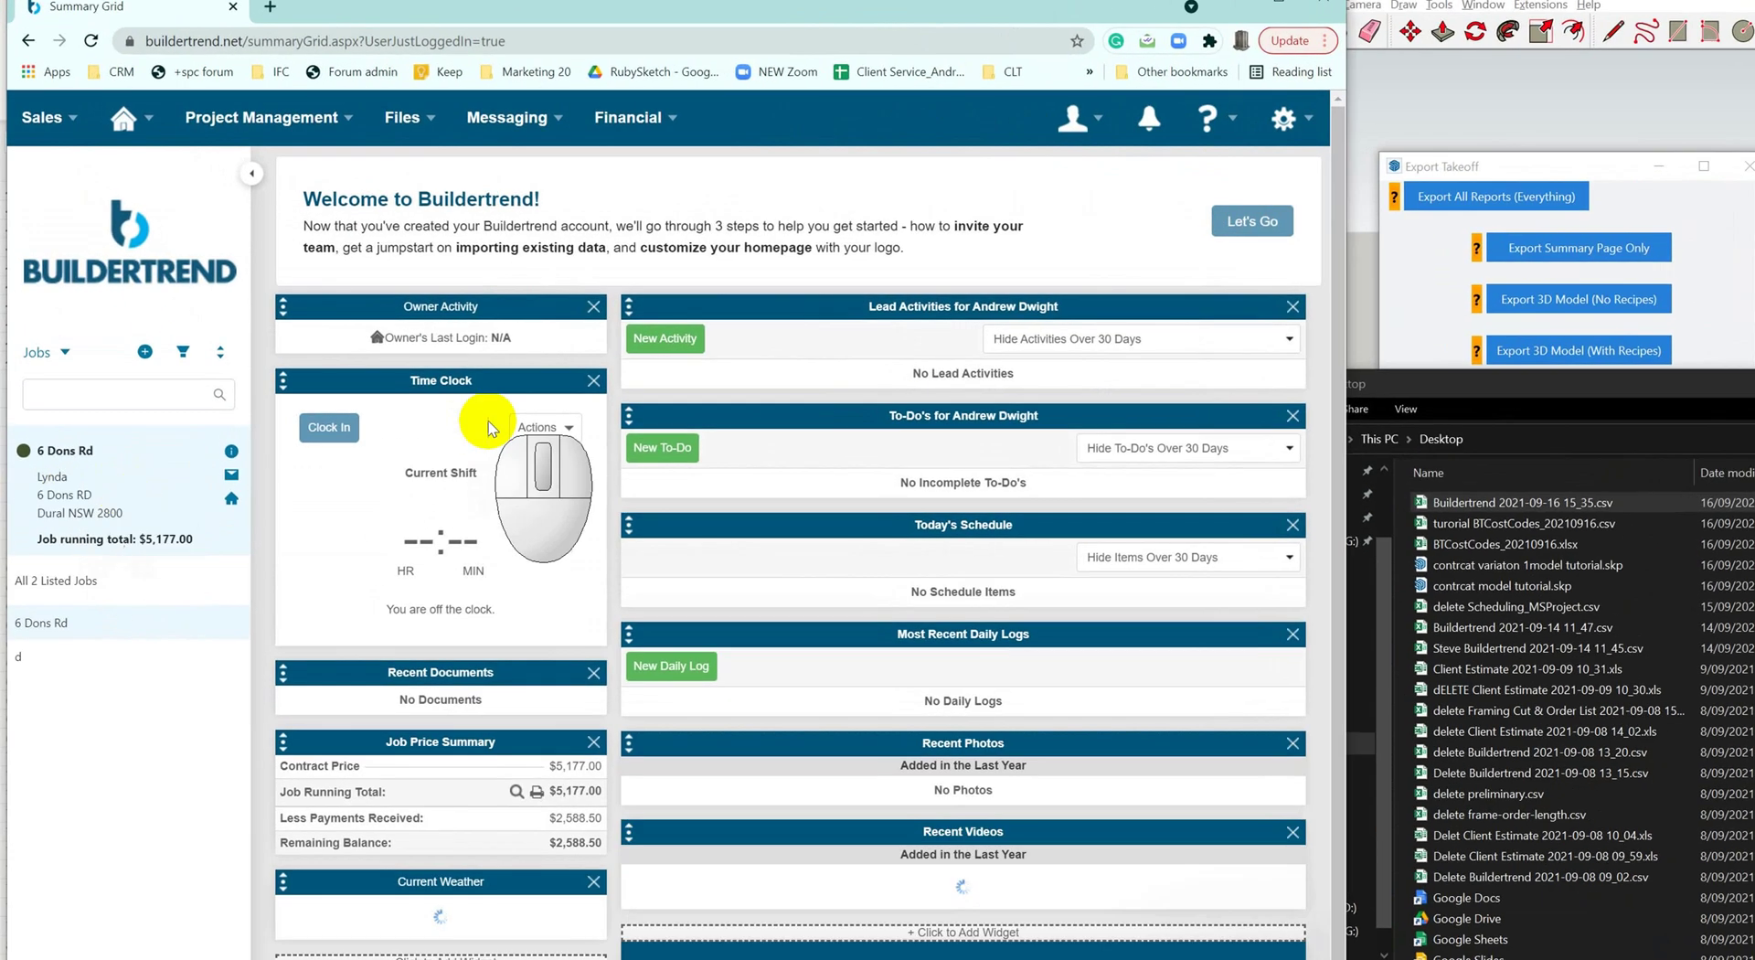
click(631, 117)
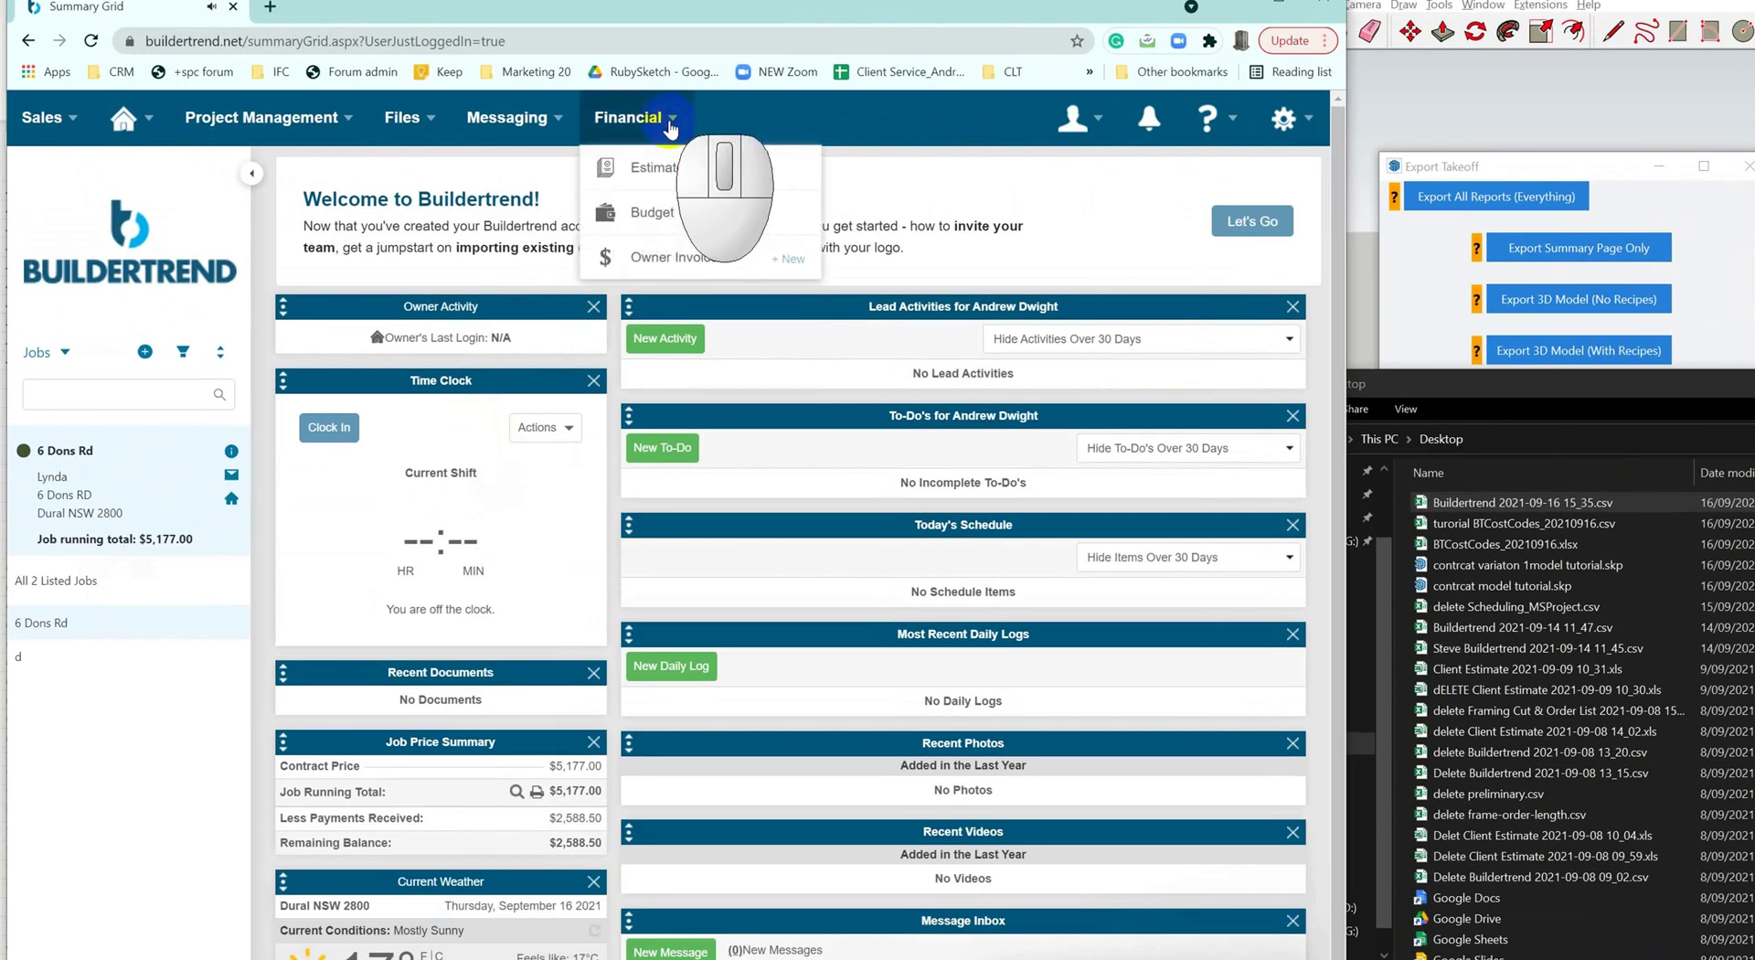
click(661, 166)
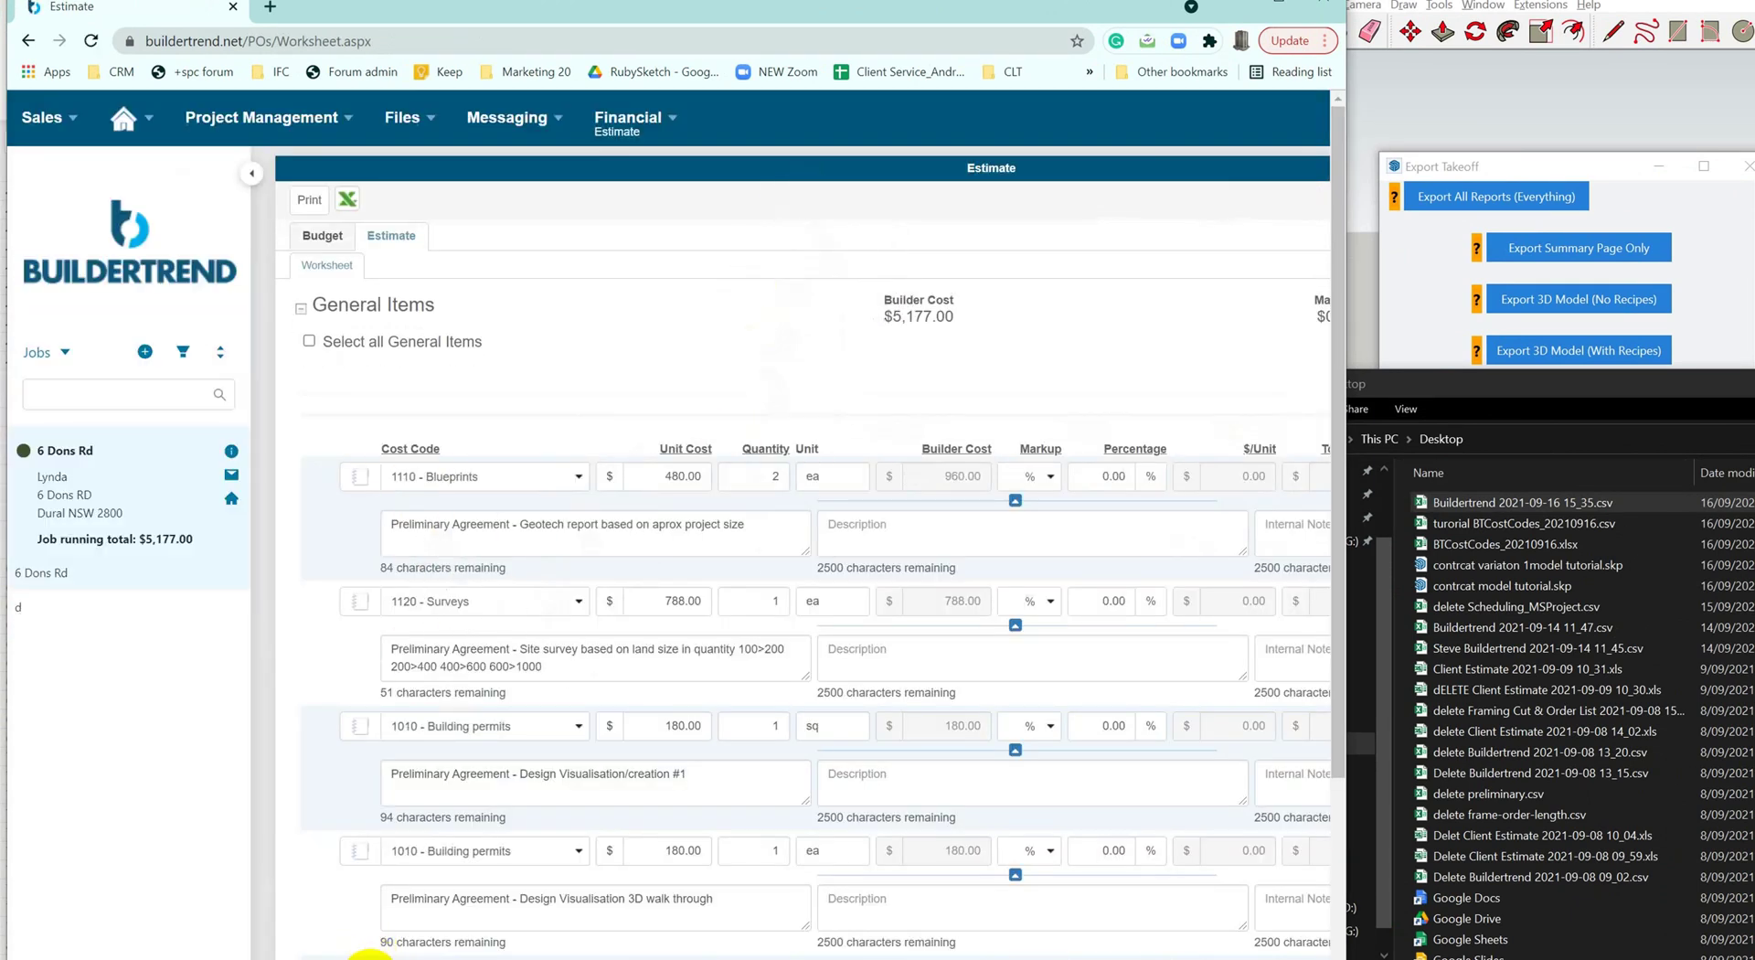
Step: Maximise the browser window and delete all existing line items under General Items from the estimate
click(308, 344)
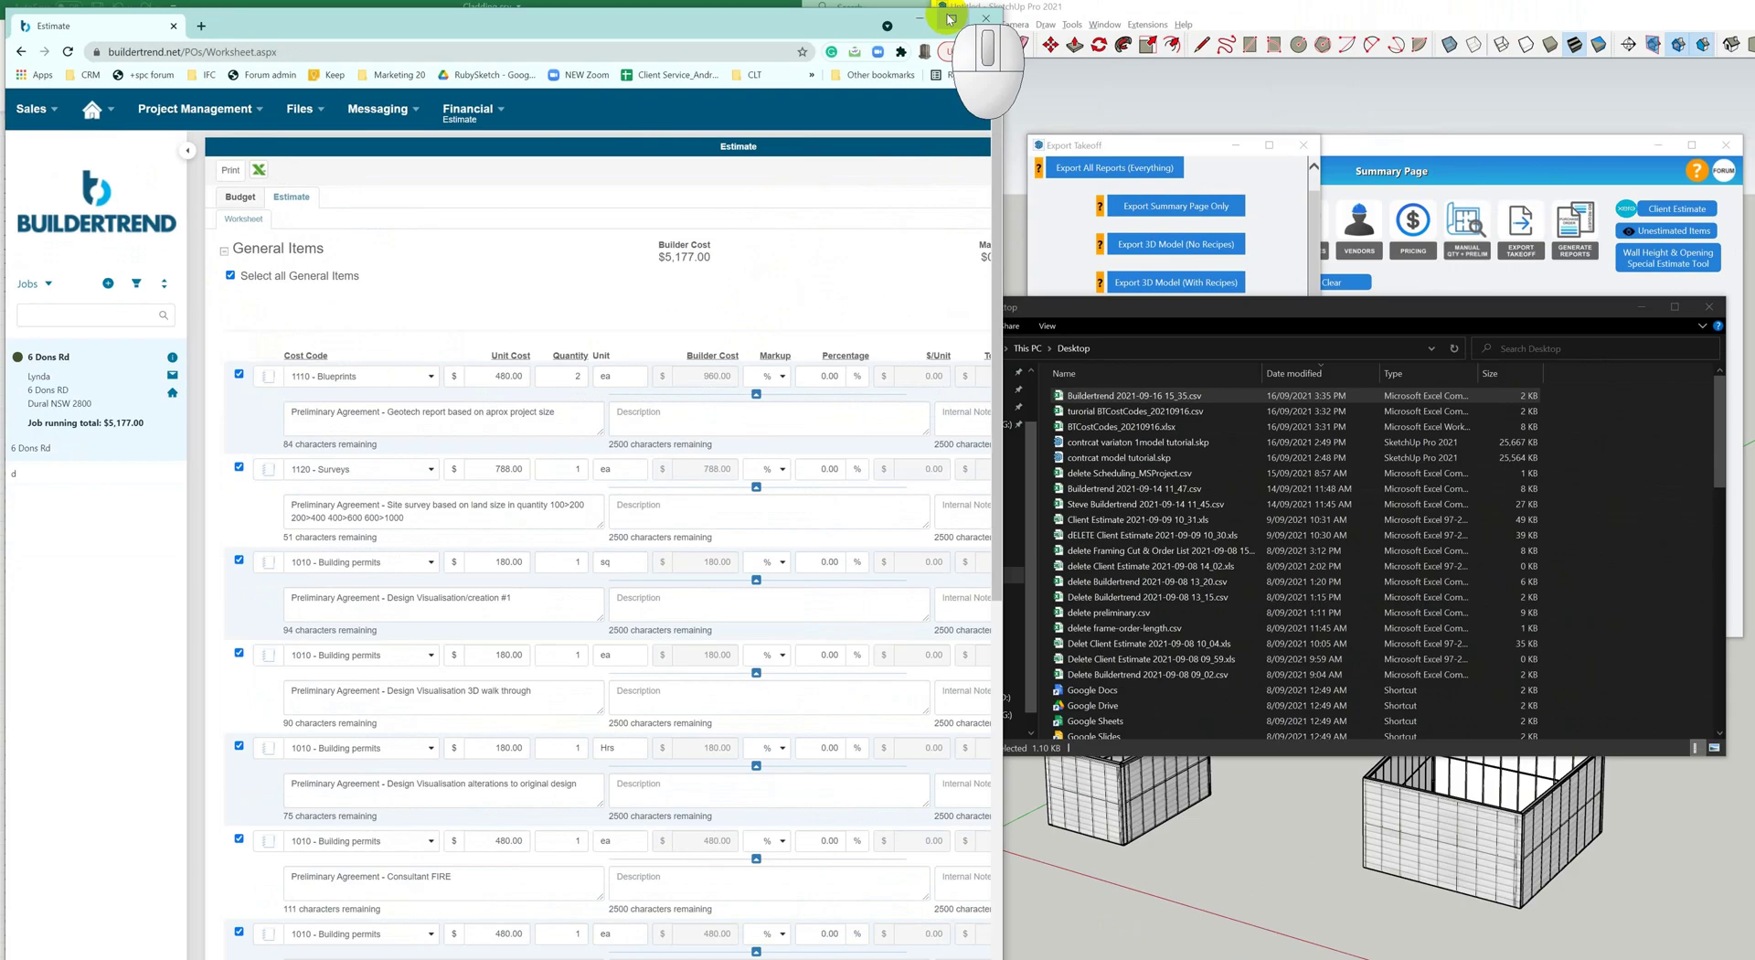
click(950, 19)
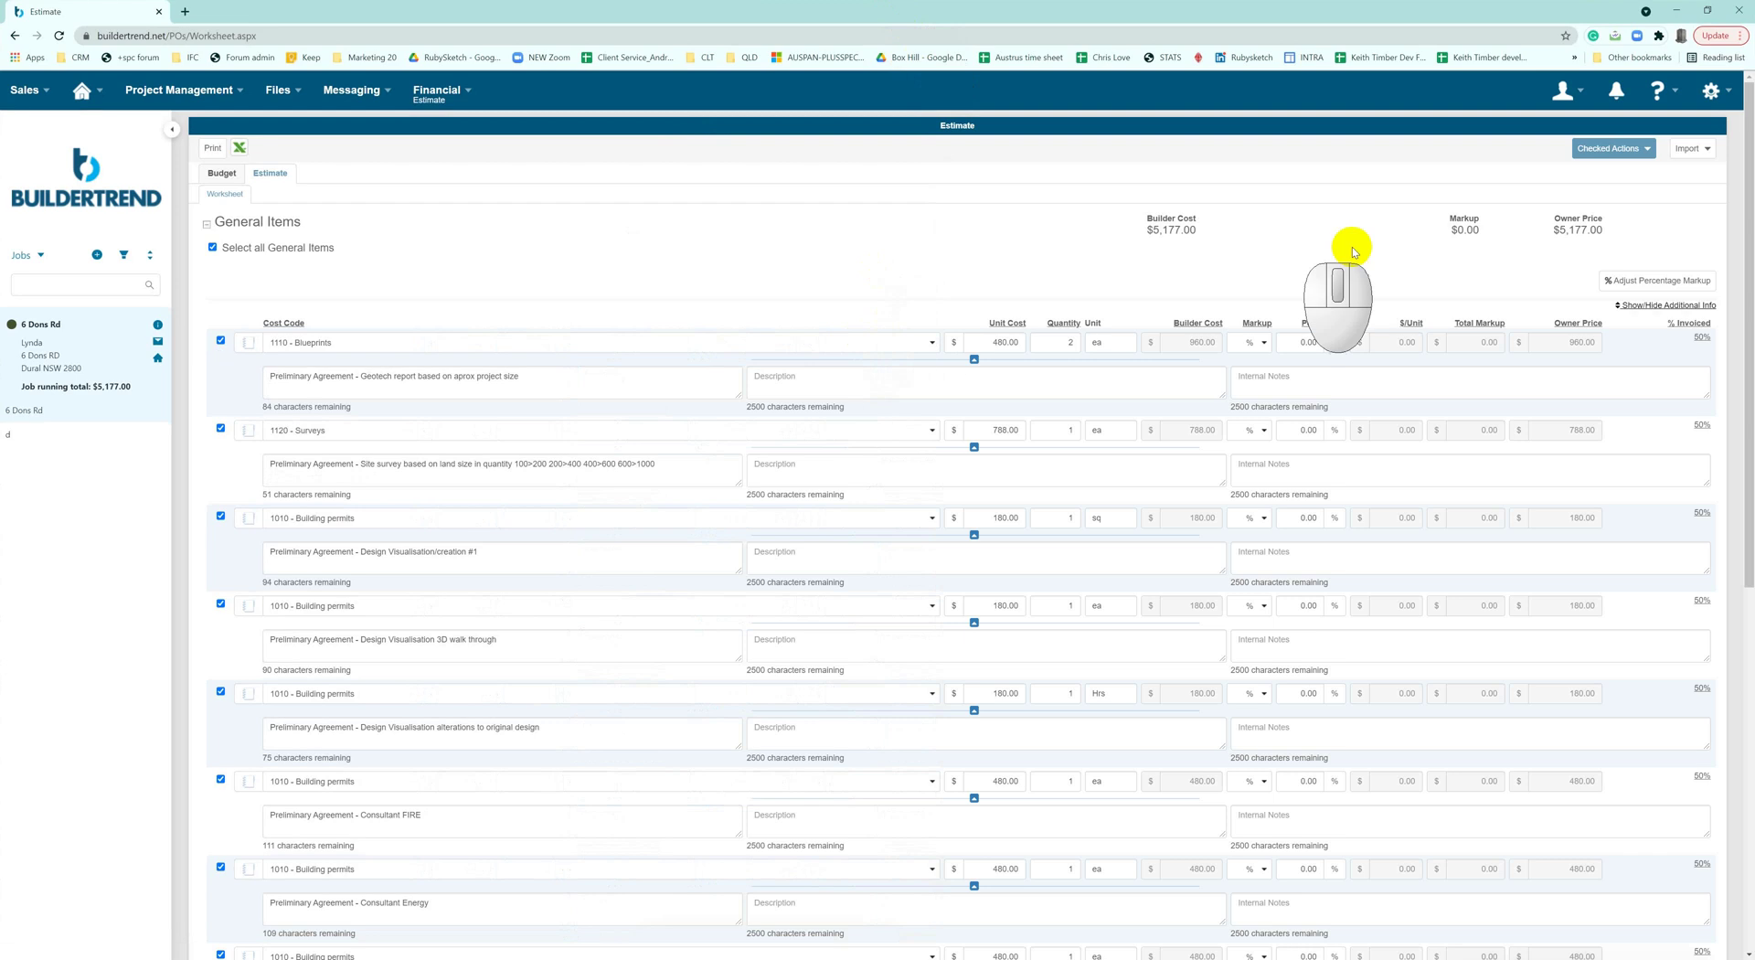
click(1649, 149)
click(1633, 200)
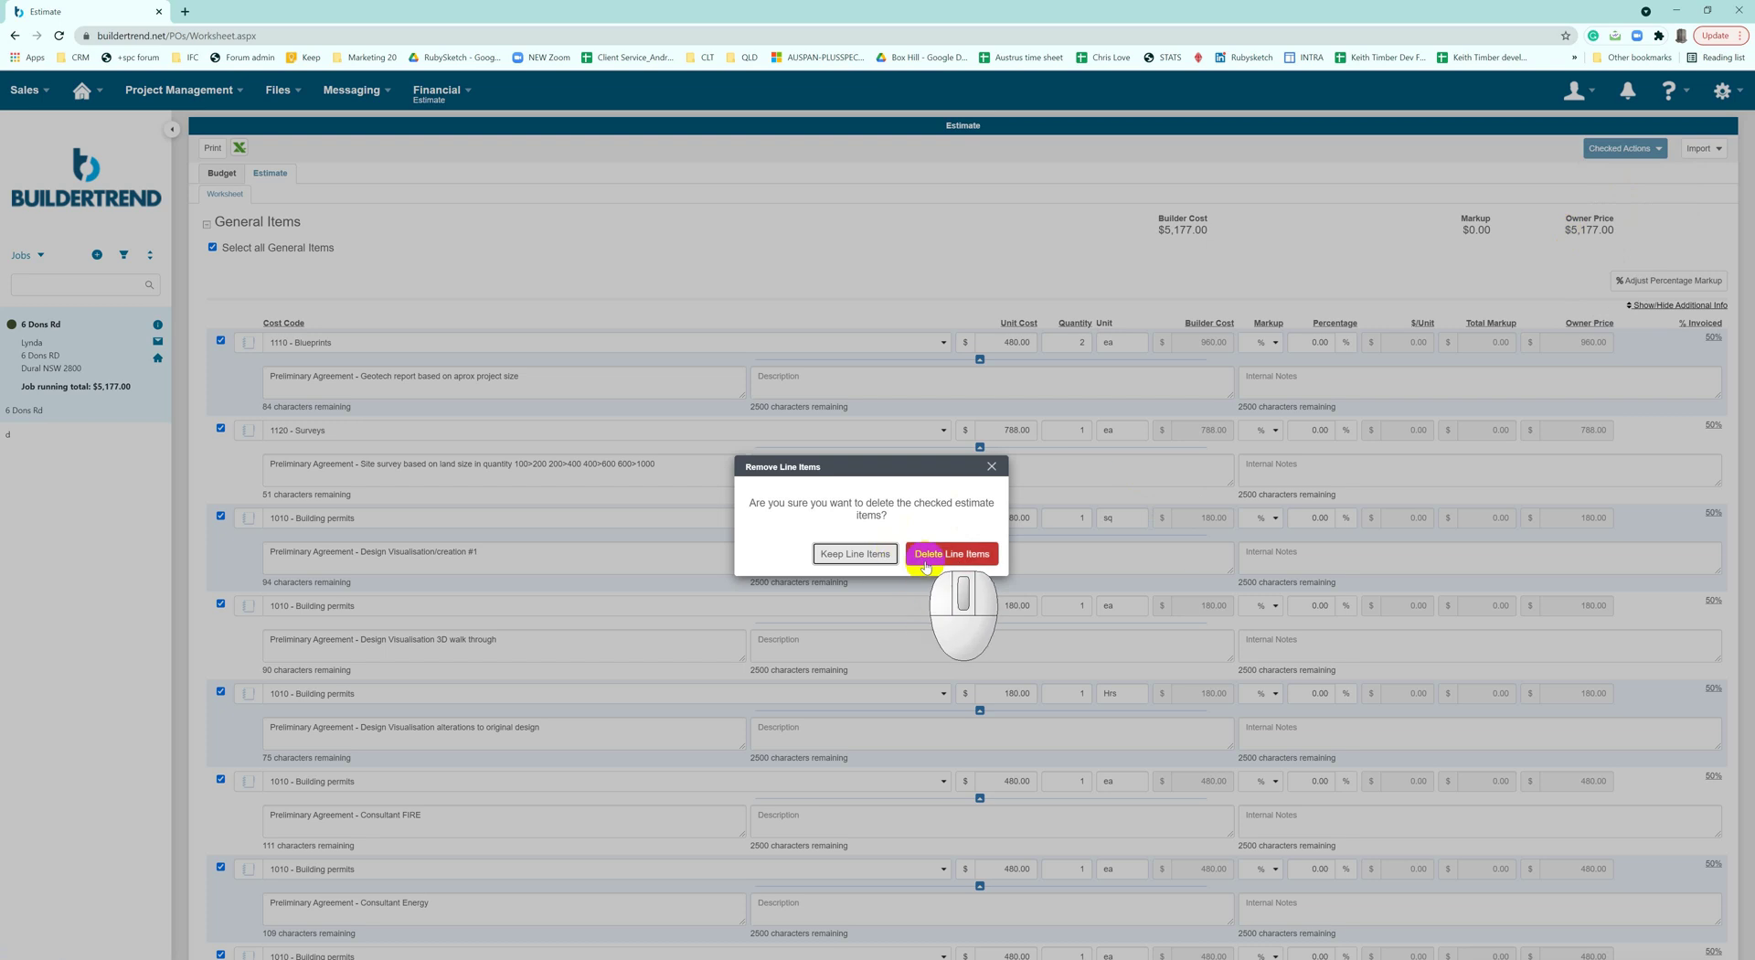
click(942, 555)
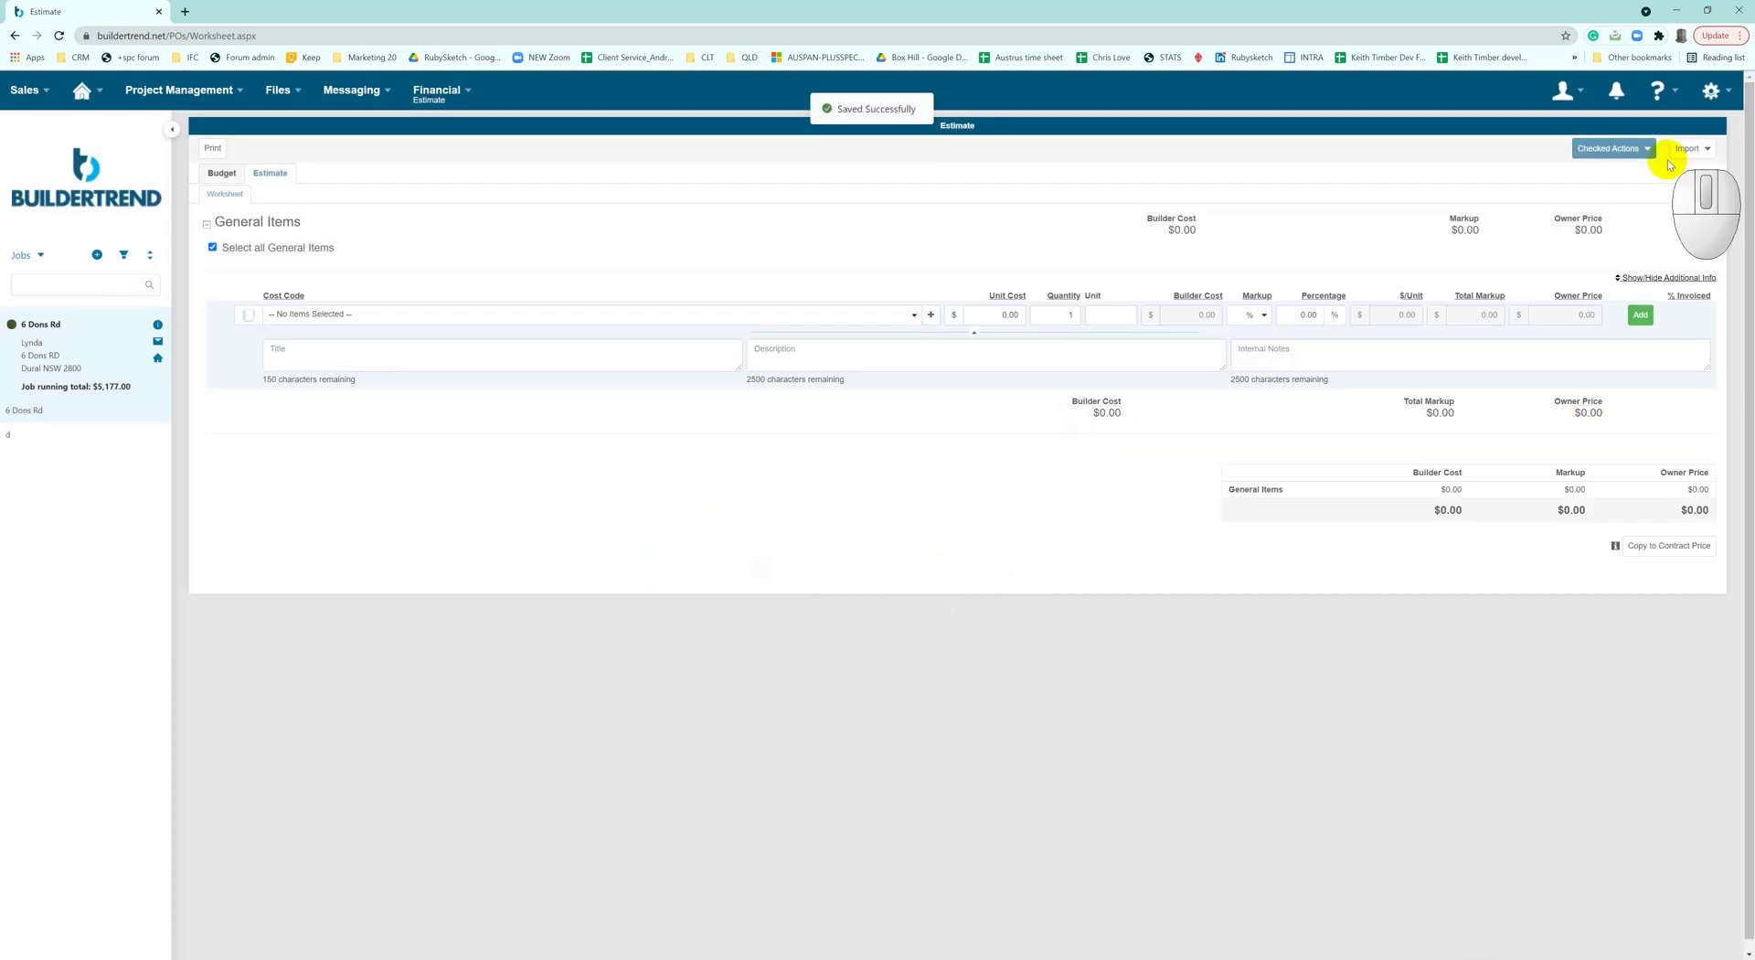
click(1699, 149)
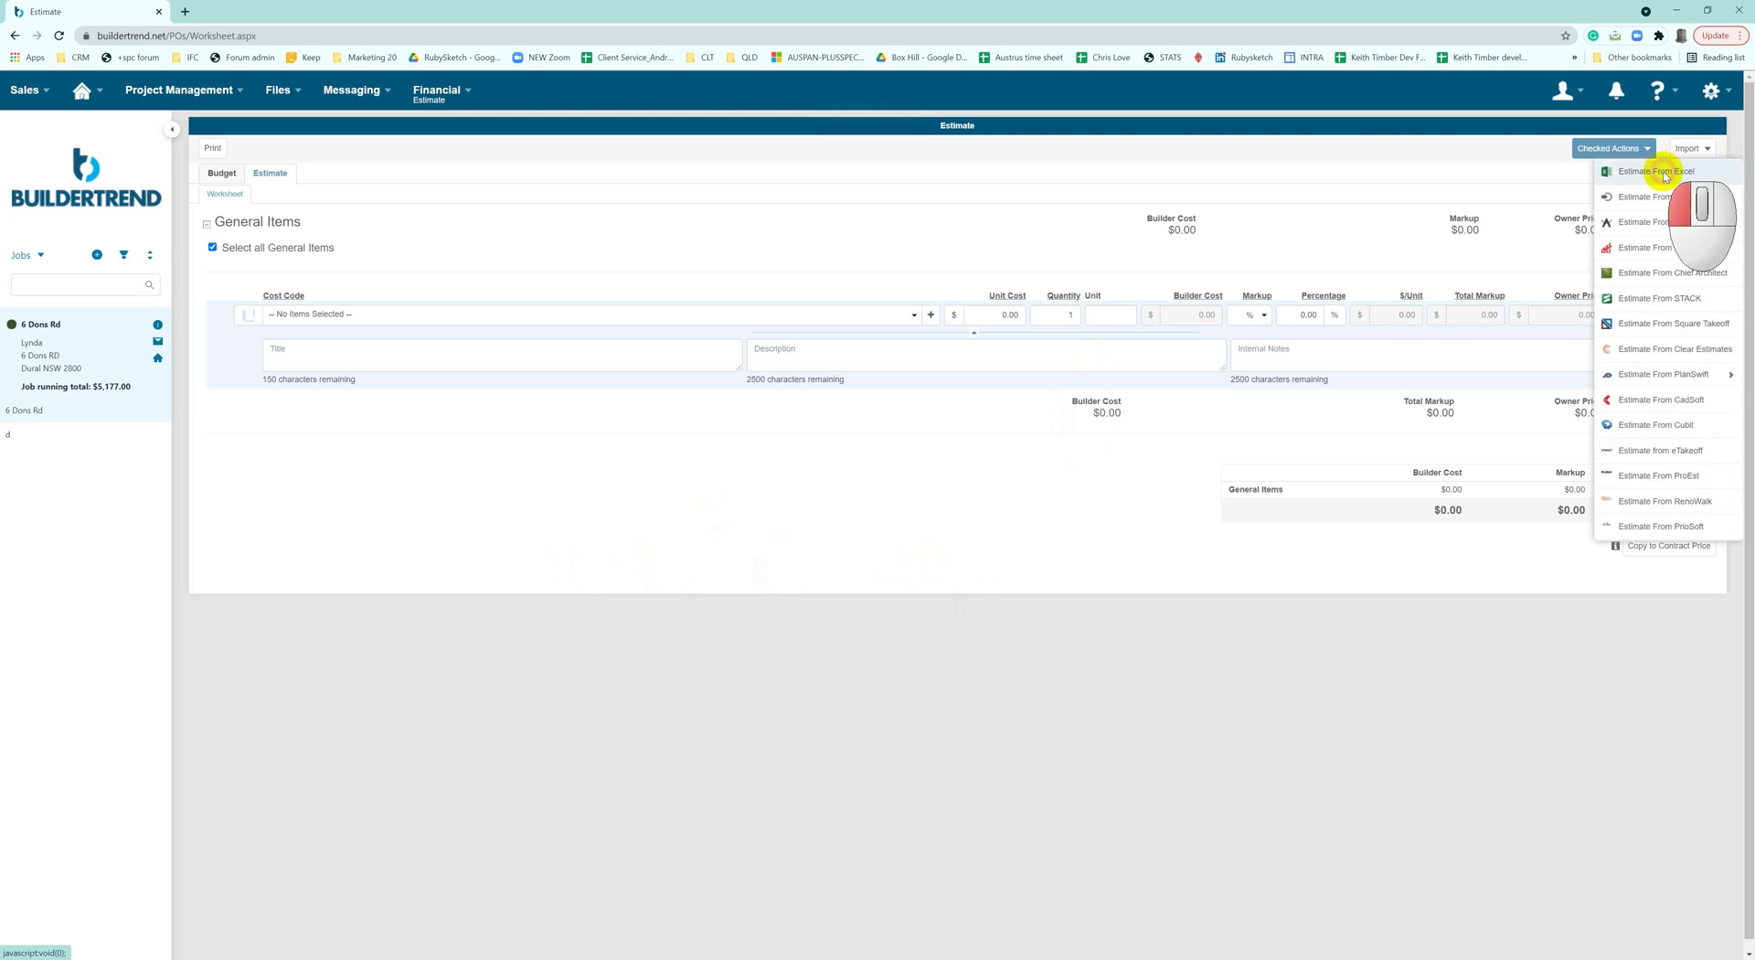
click(1657, 171)
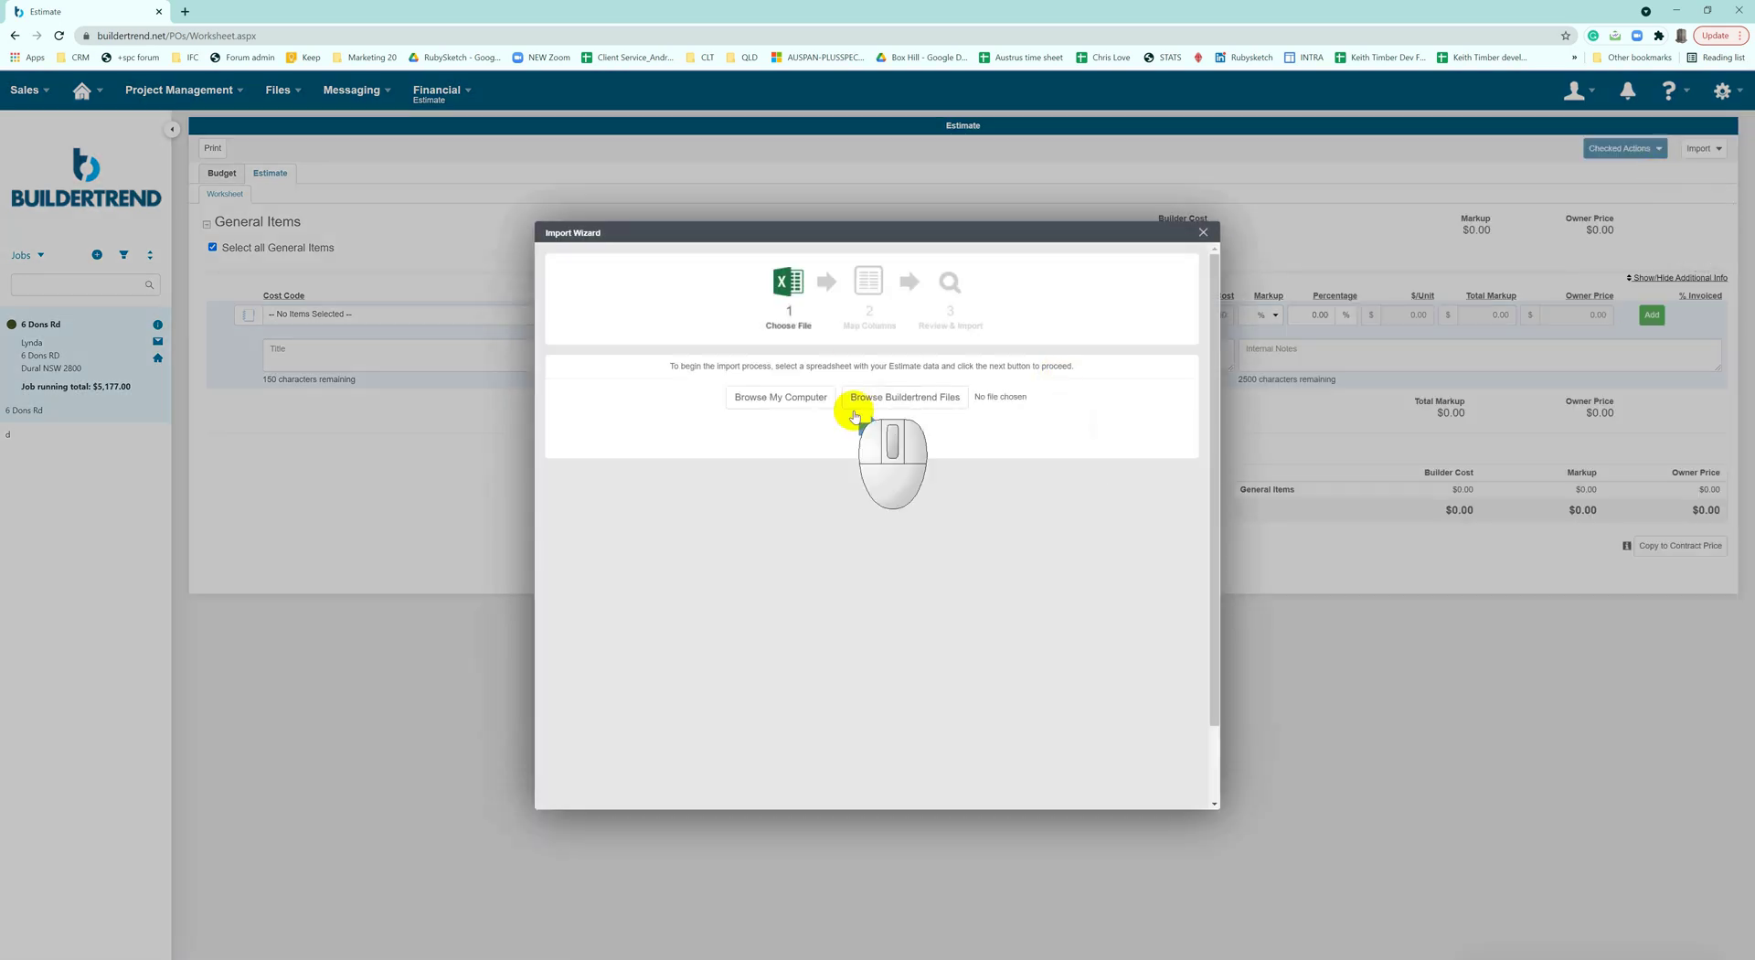
click(782, 397)
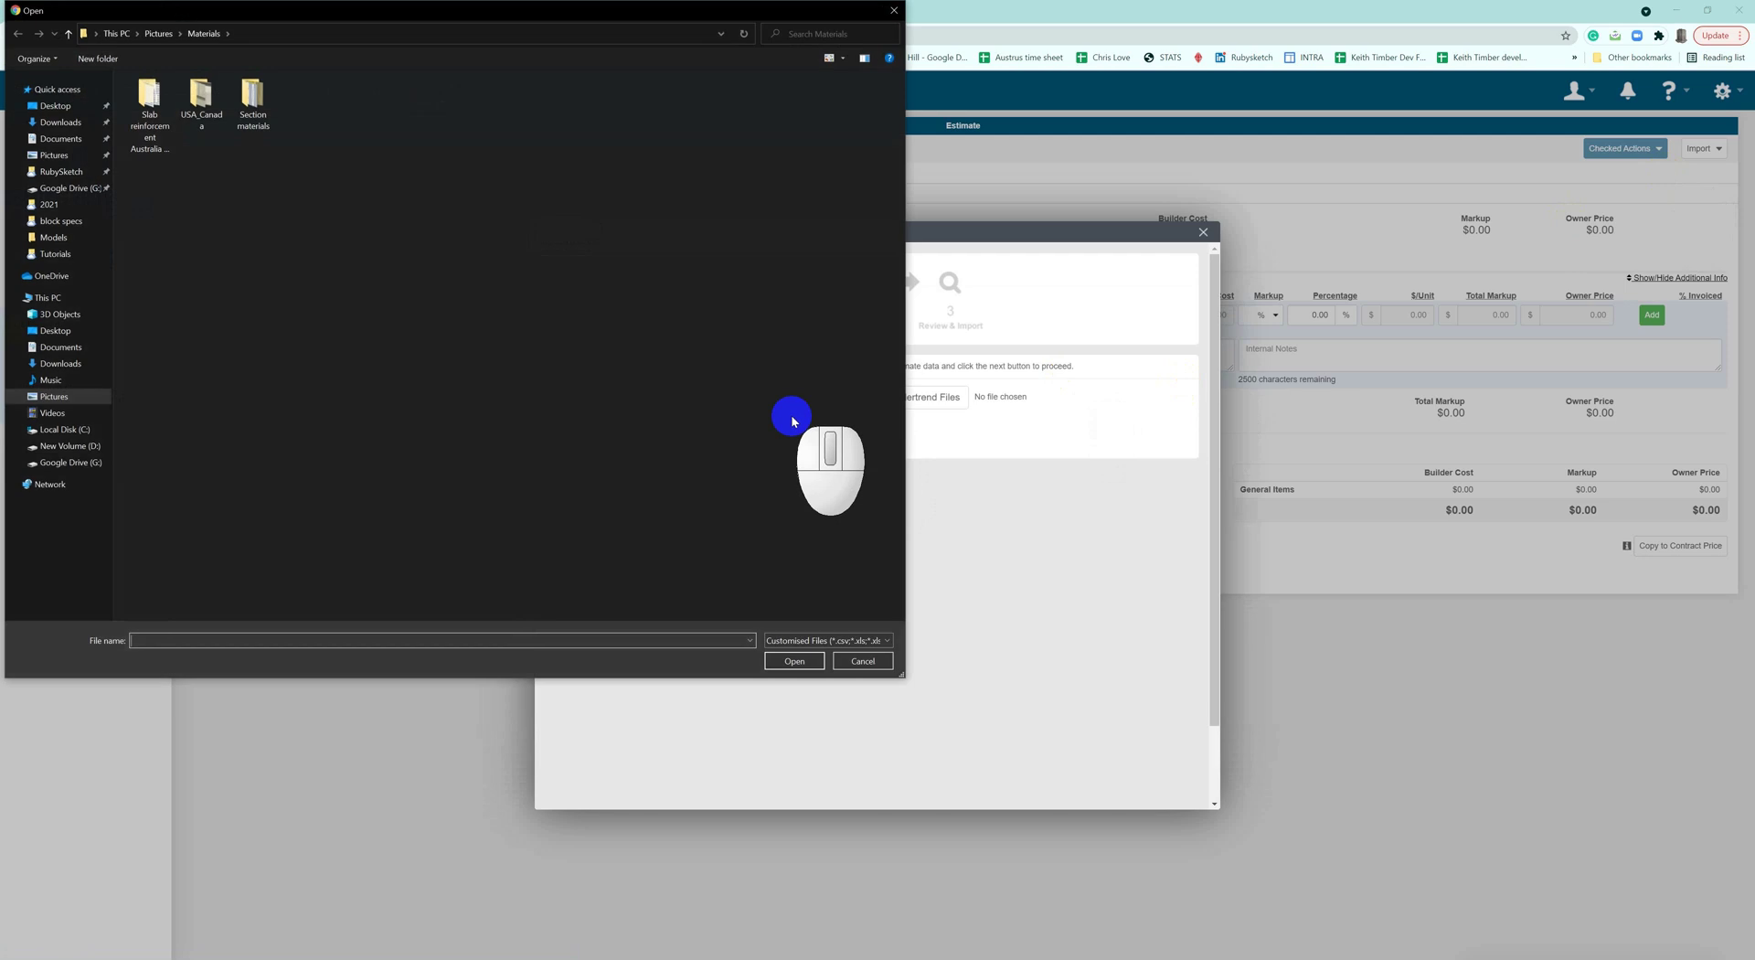
click(60, 90)
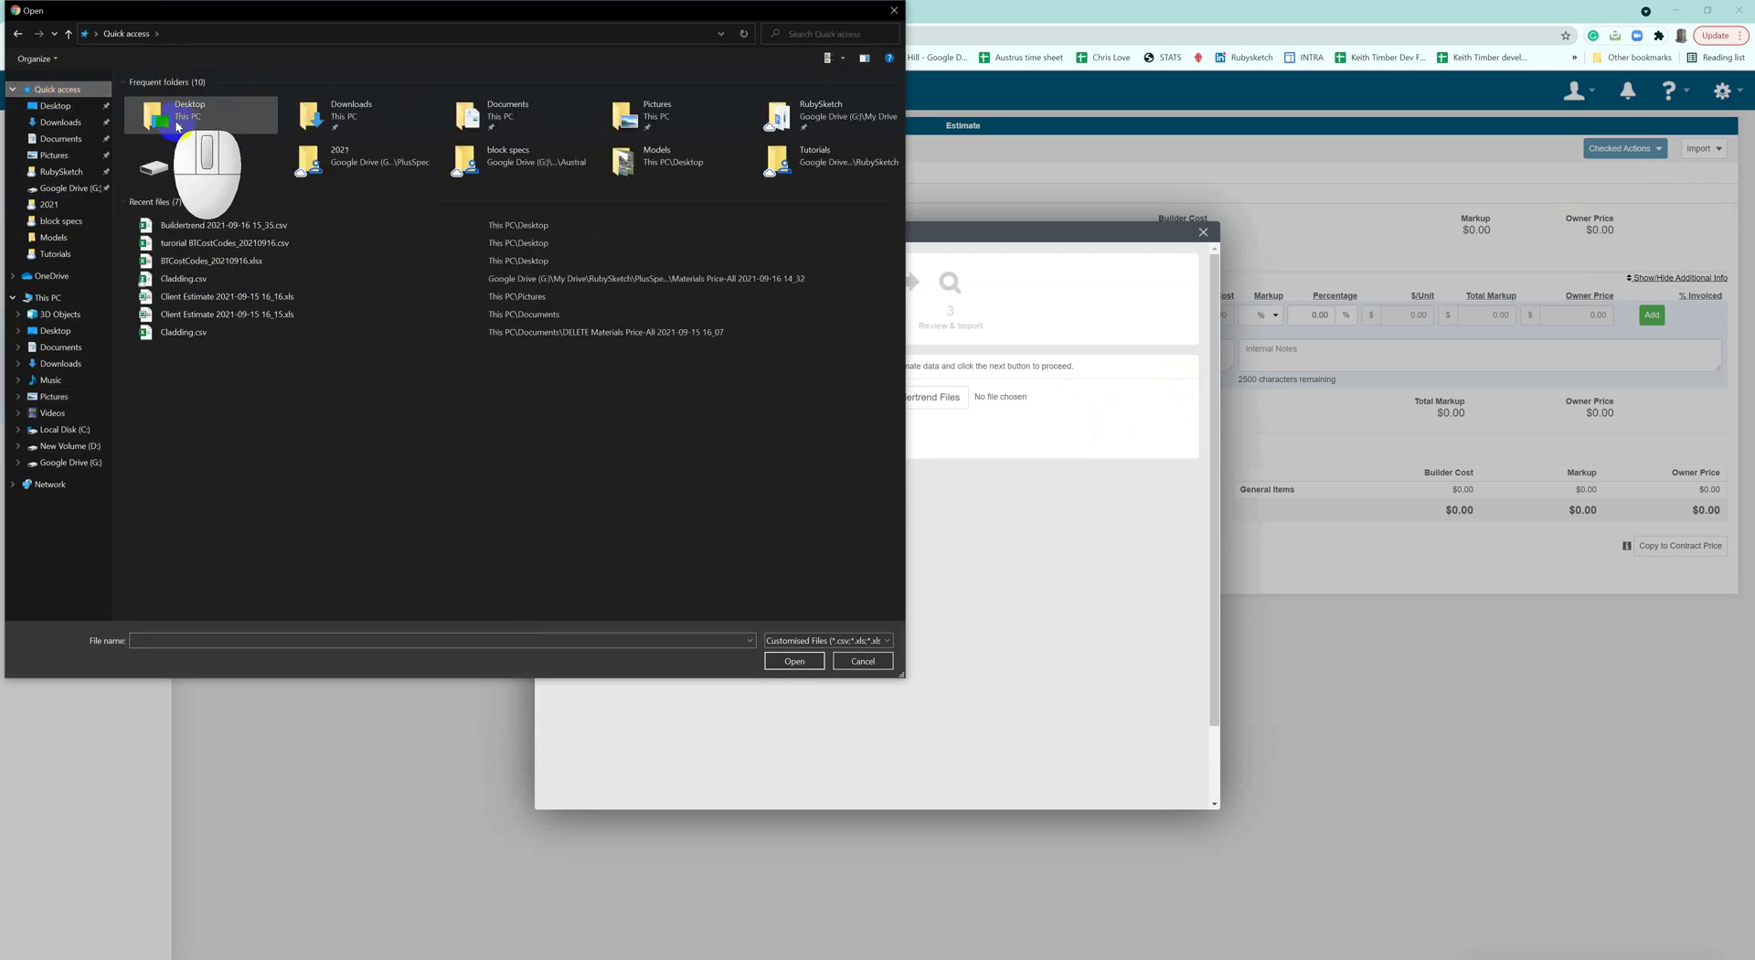
click(242, 224)
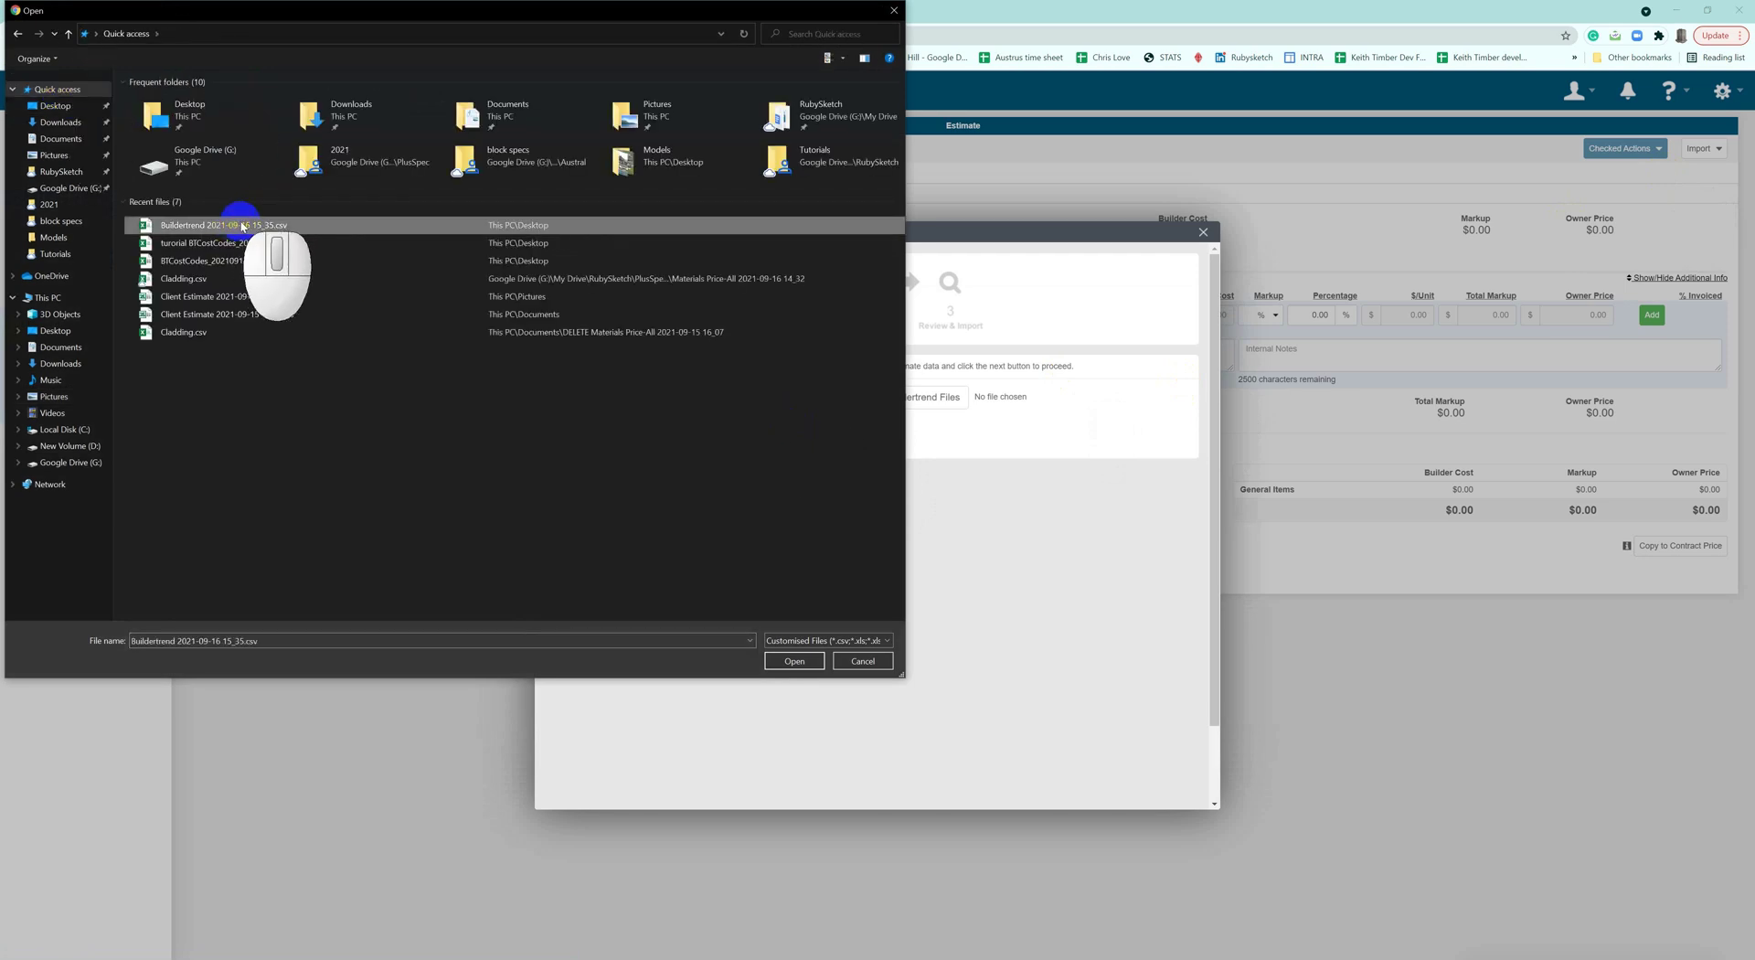
click(788, 661)
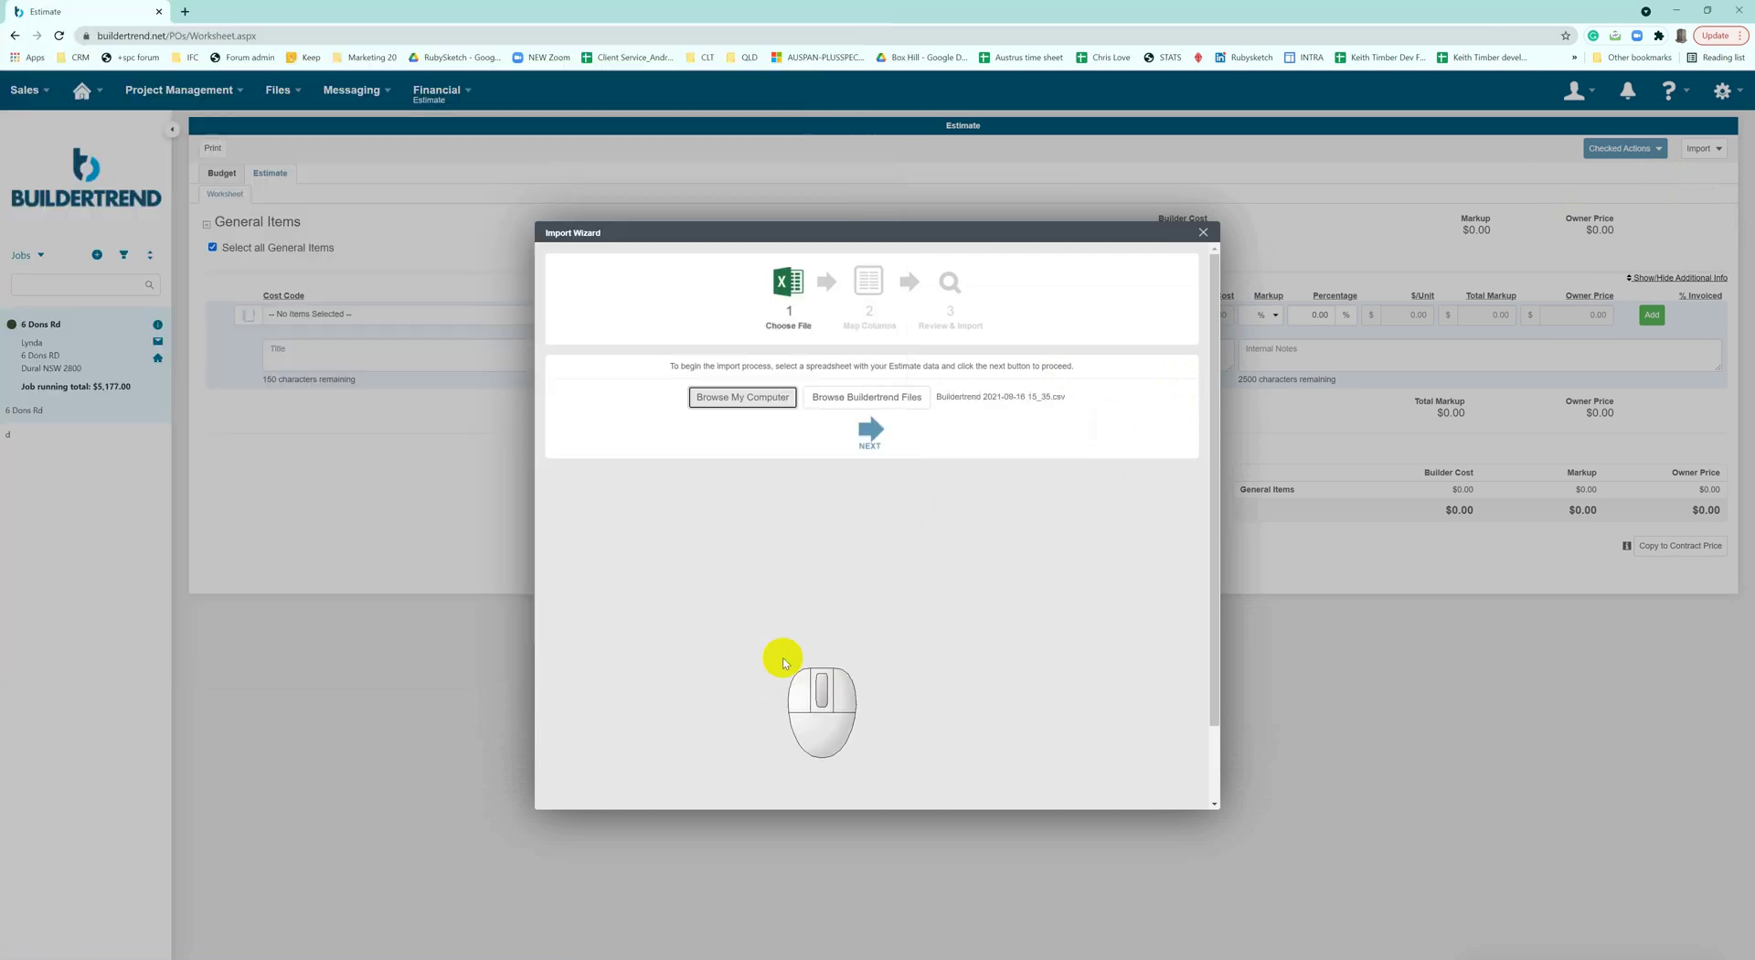
click(892, 431)
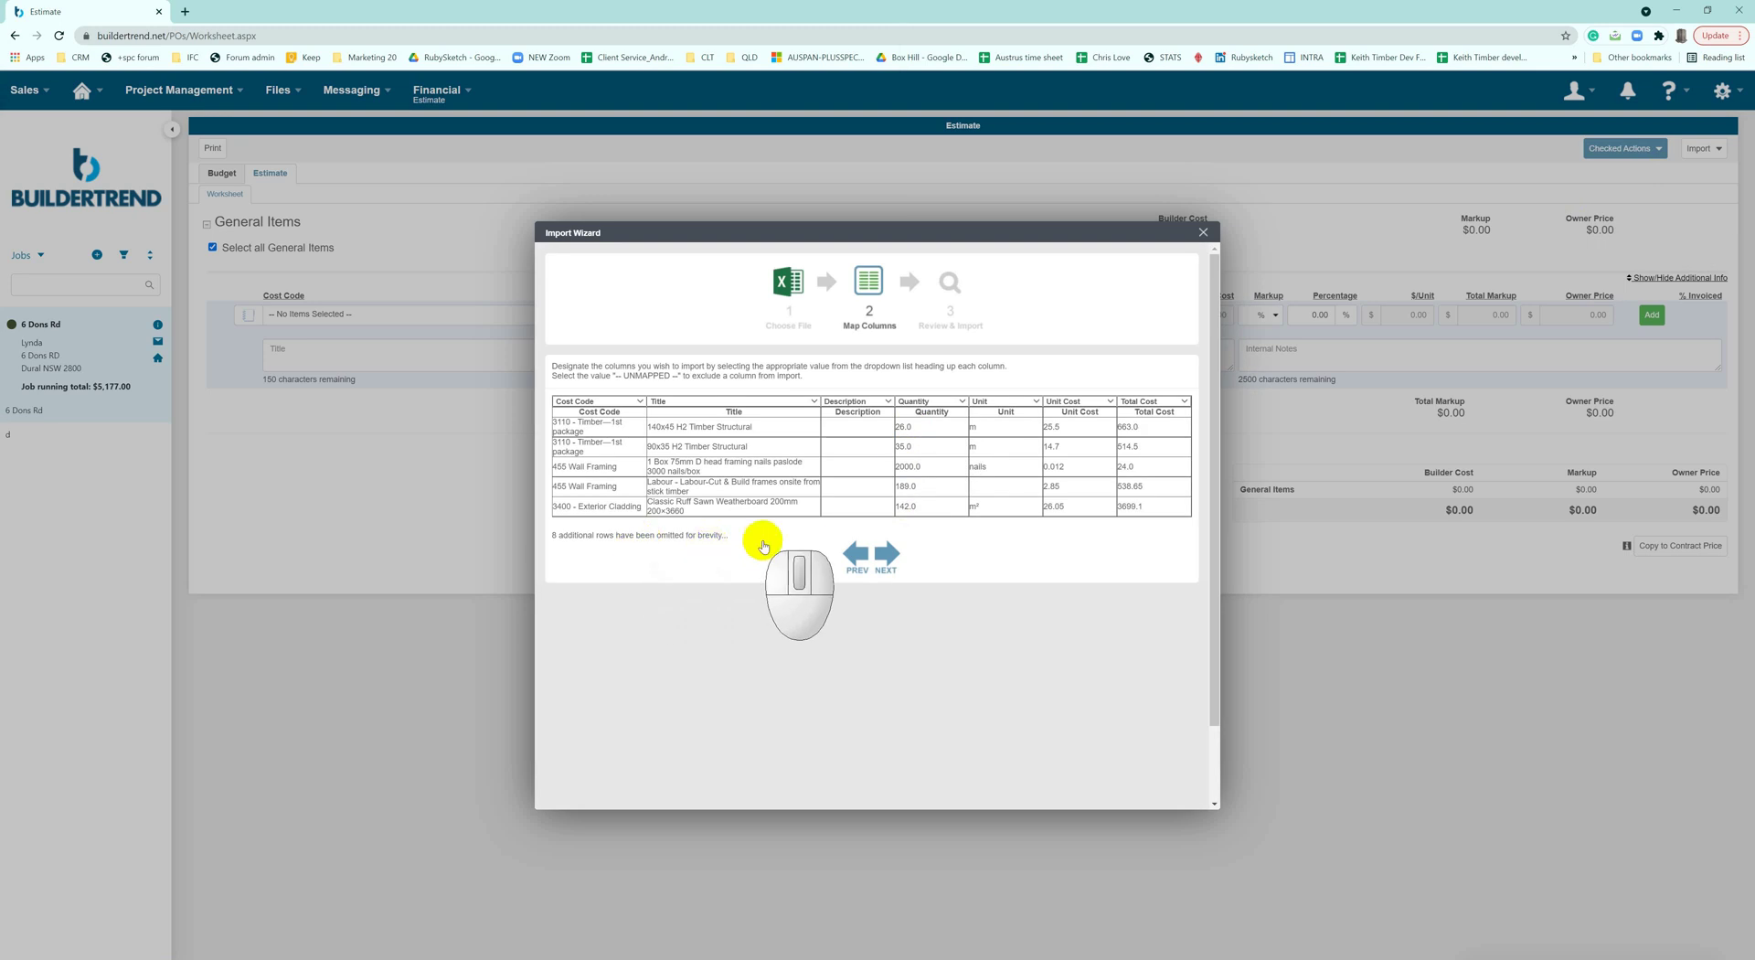
click(892, 555)
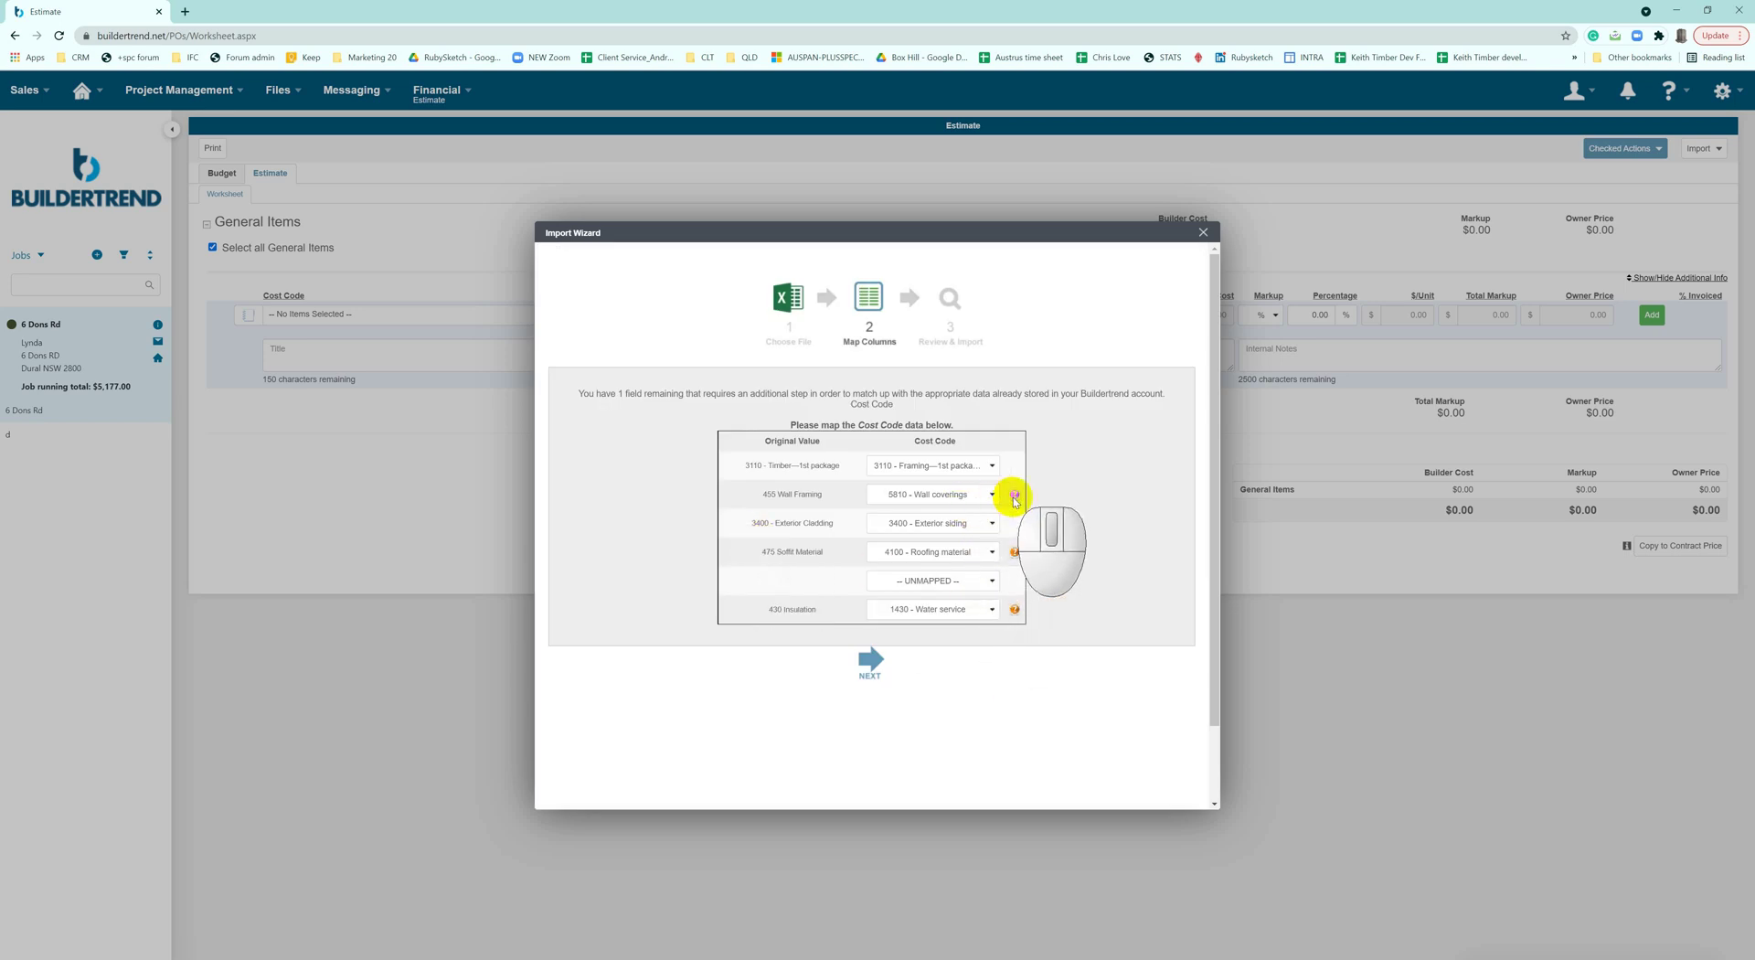
Step: Browse the Buildertrend cost codes available for mapping 455 Wall Framing, keeping its current assignment
mouse_move(1015, 498)
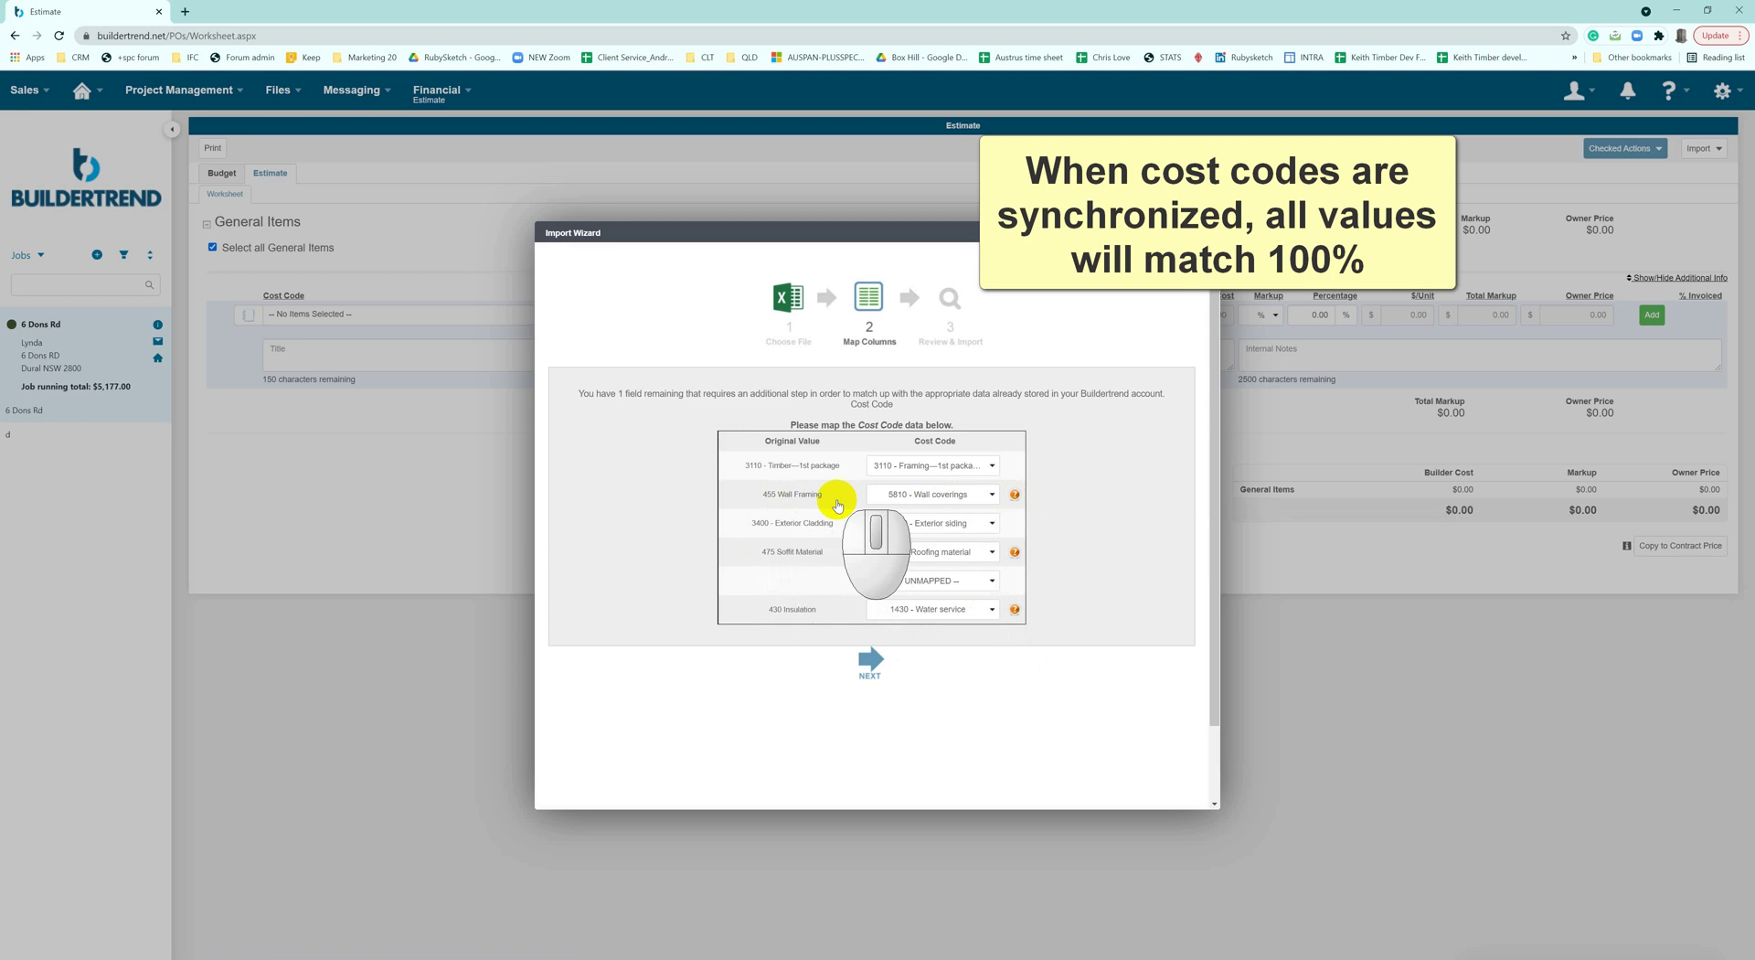
click(991, 496)
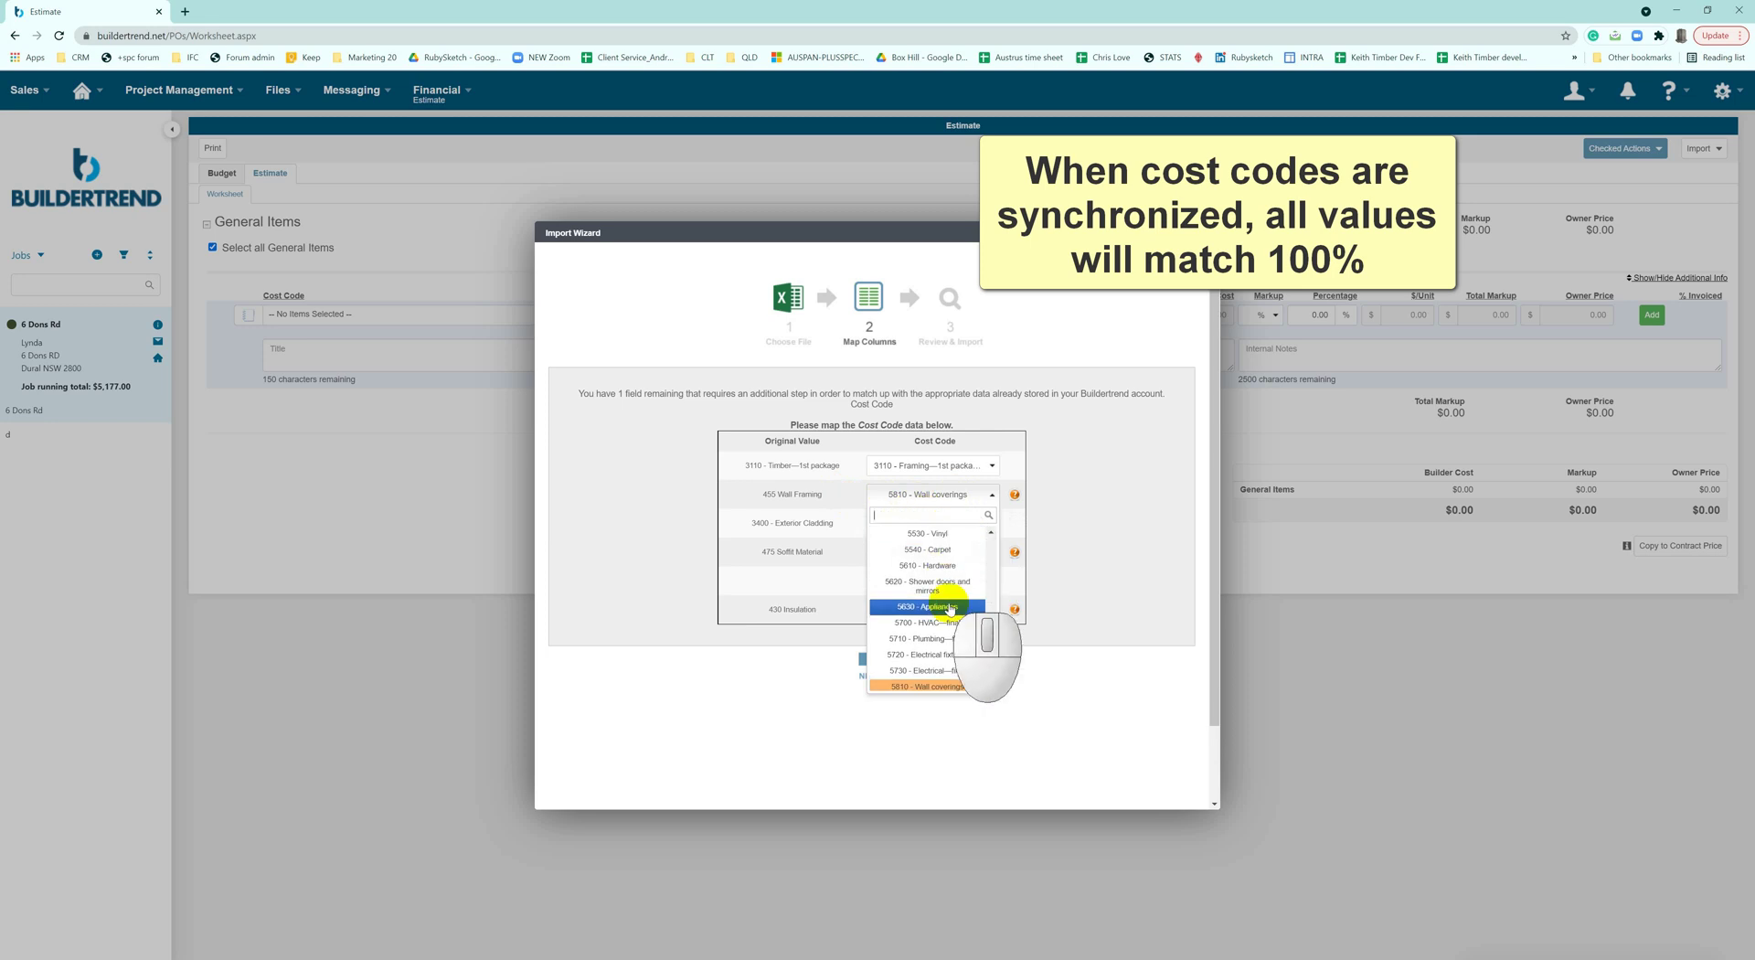
scroll(950, 625, down, 3)
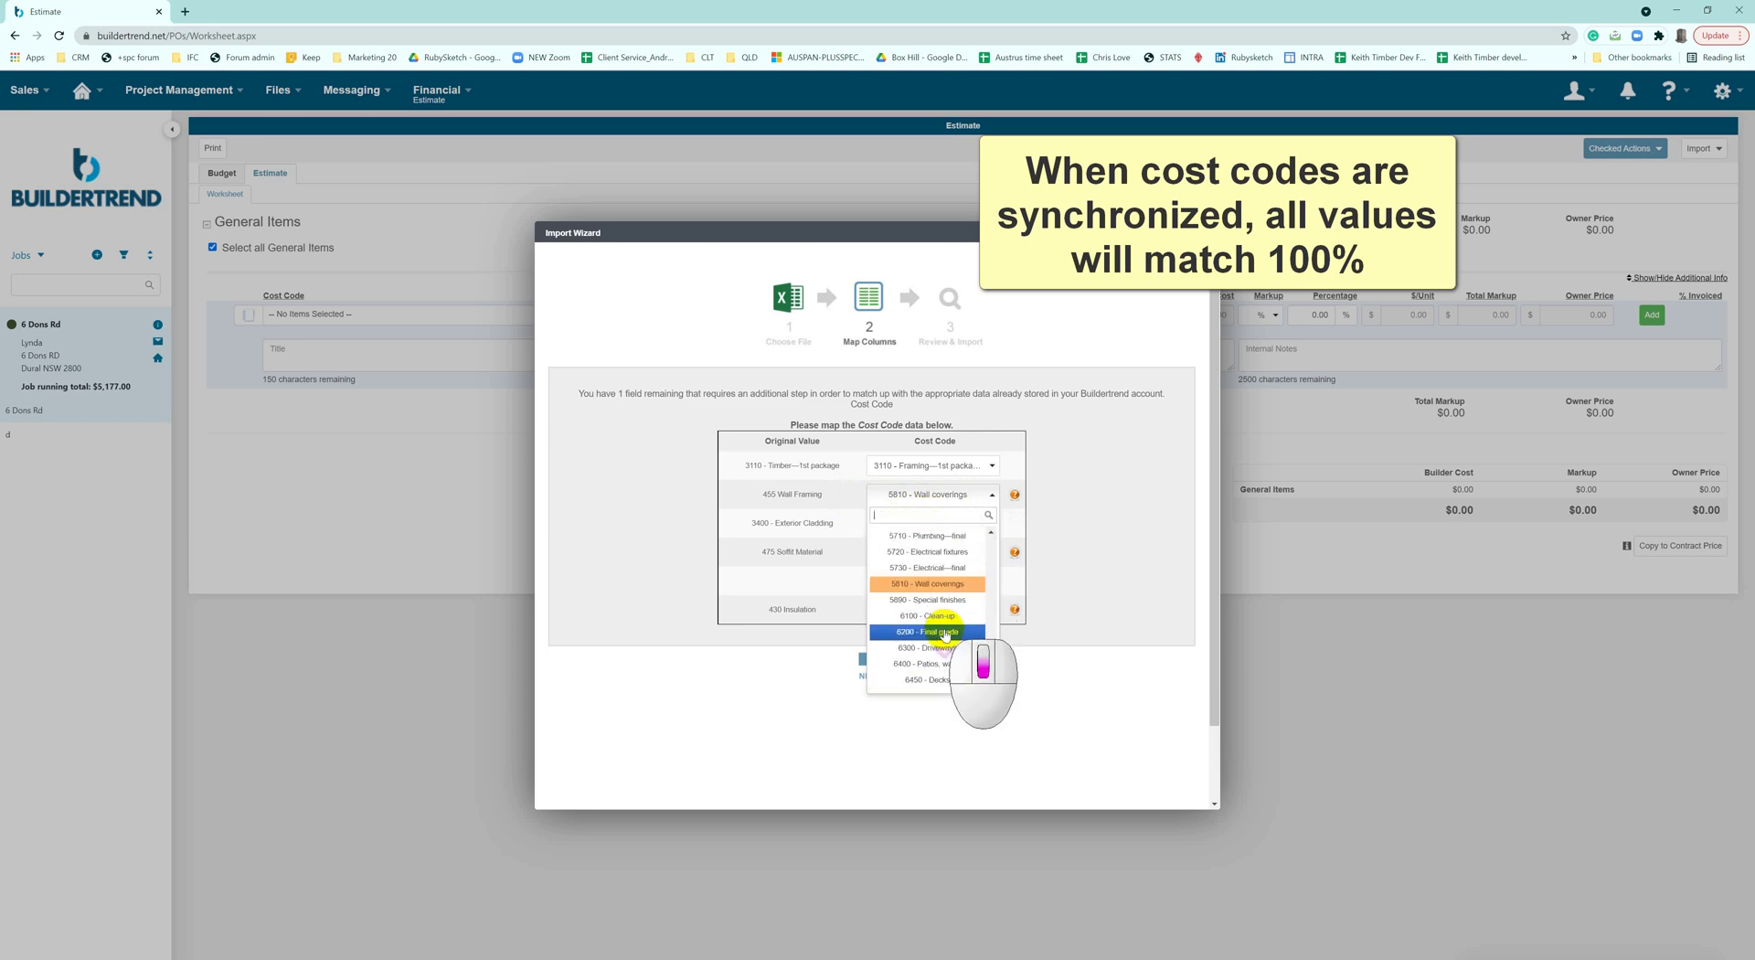
scroll(955, 626, down, 2)
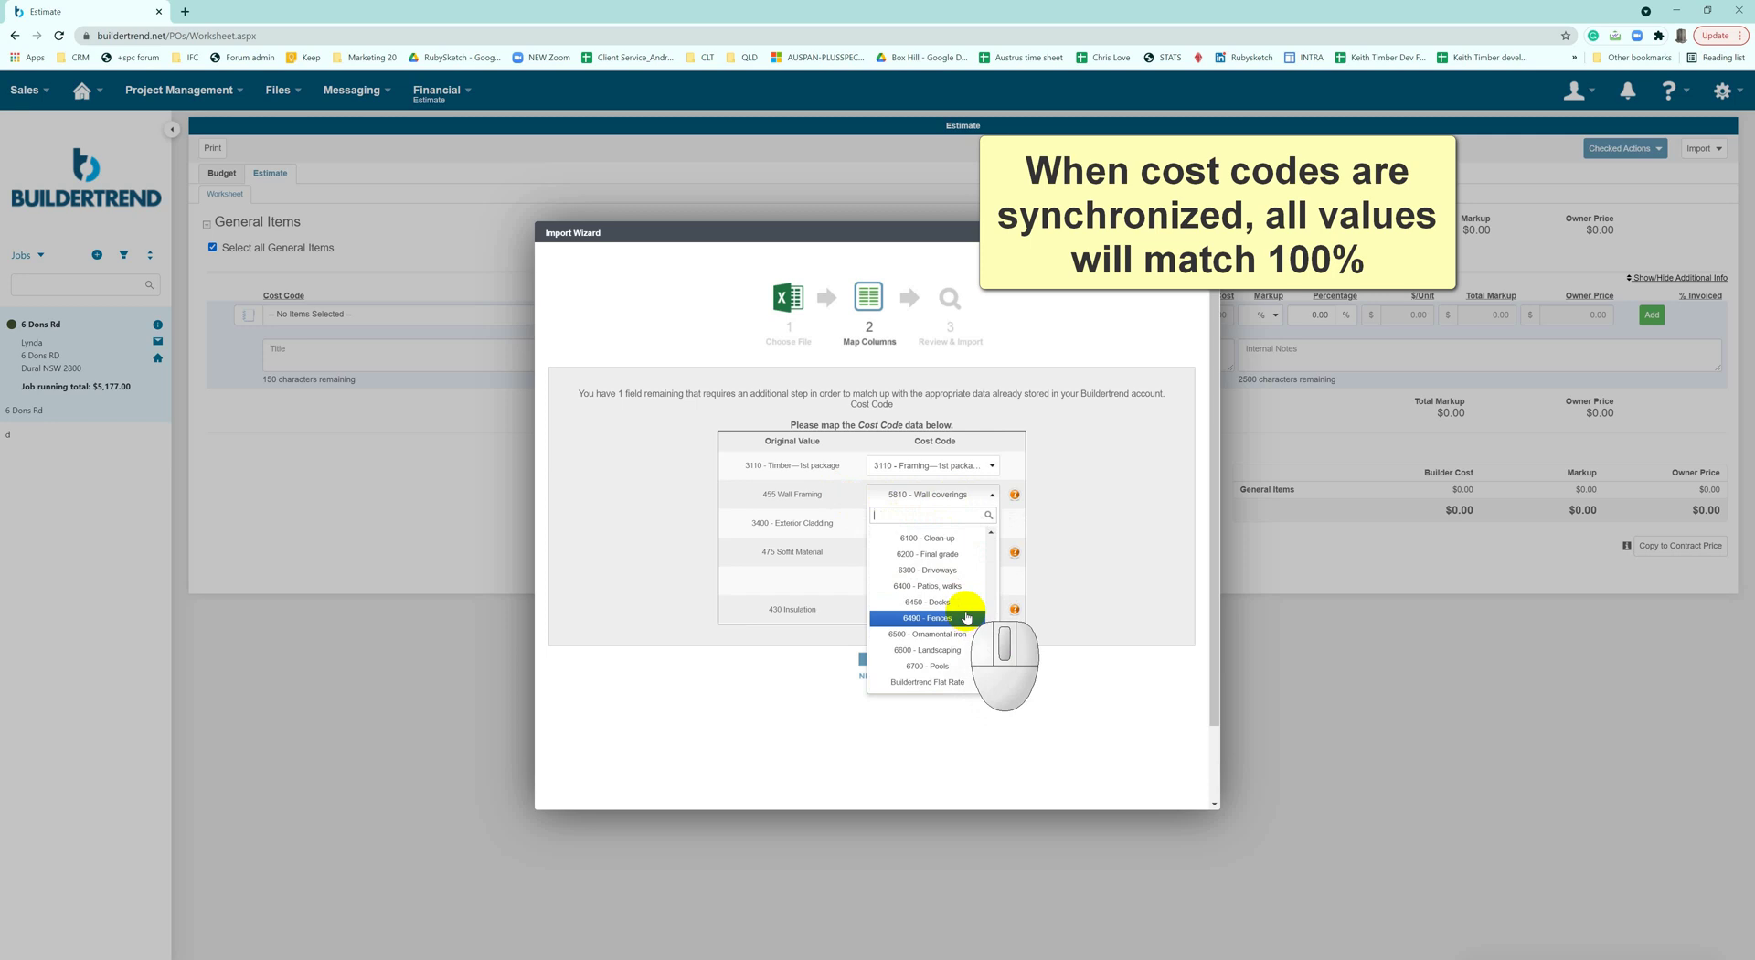
click(1099, 549)
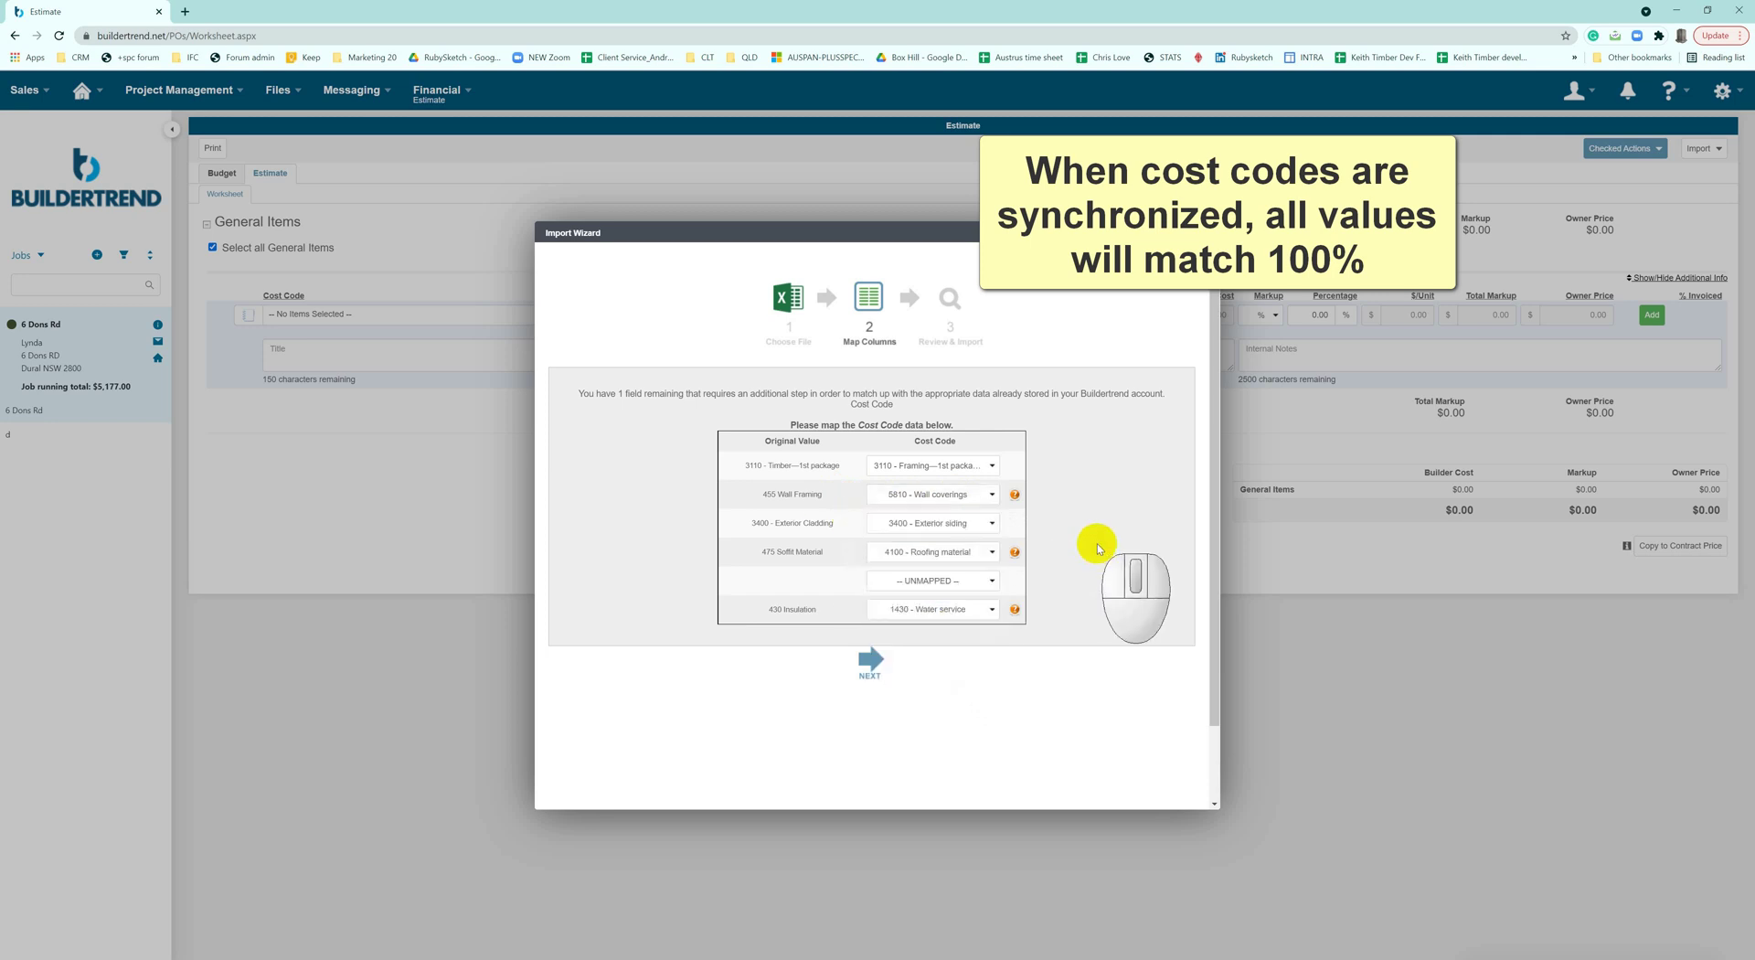
Step: Accept the cost code mapping, run the import of the reviewed records and close the Import Wizard
click(885, 663)
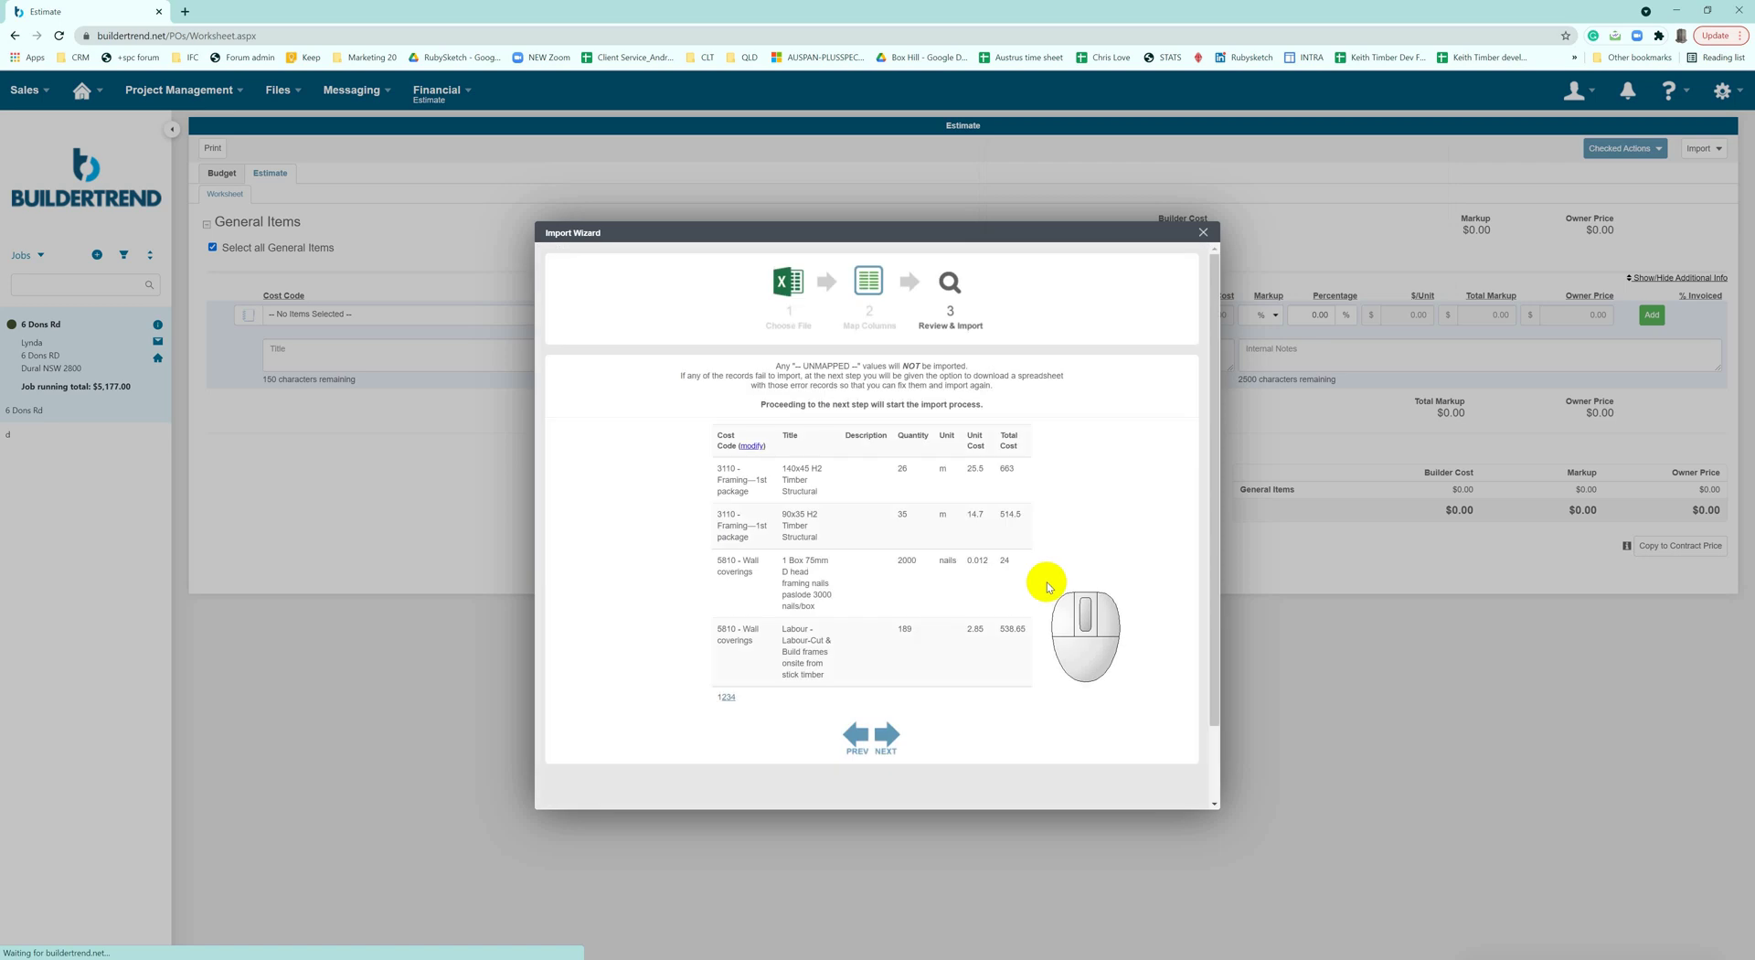
click(888, 732)
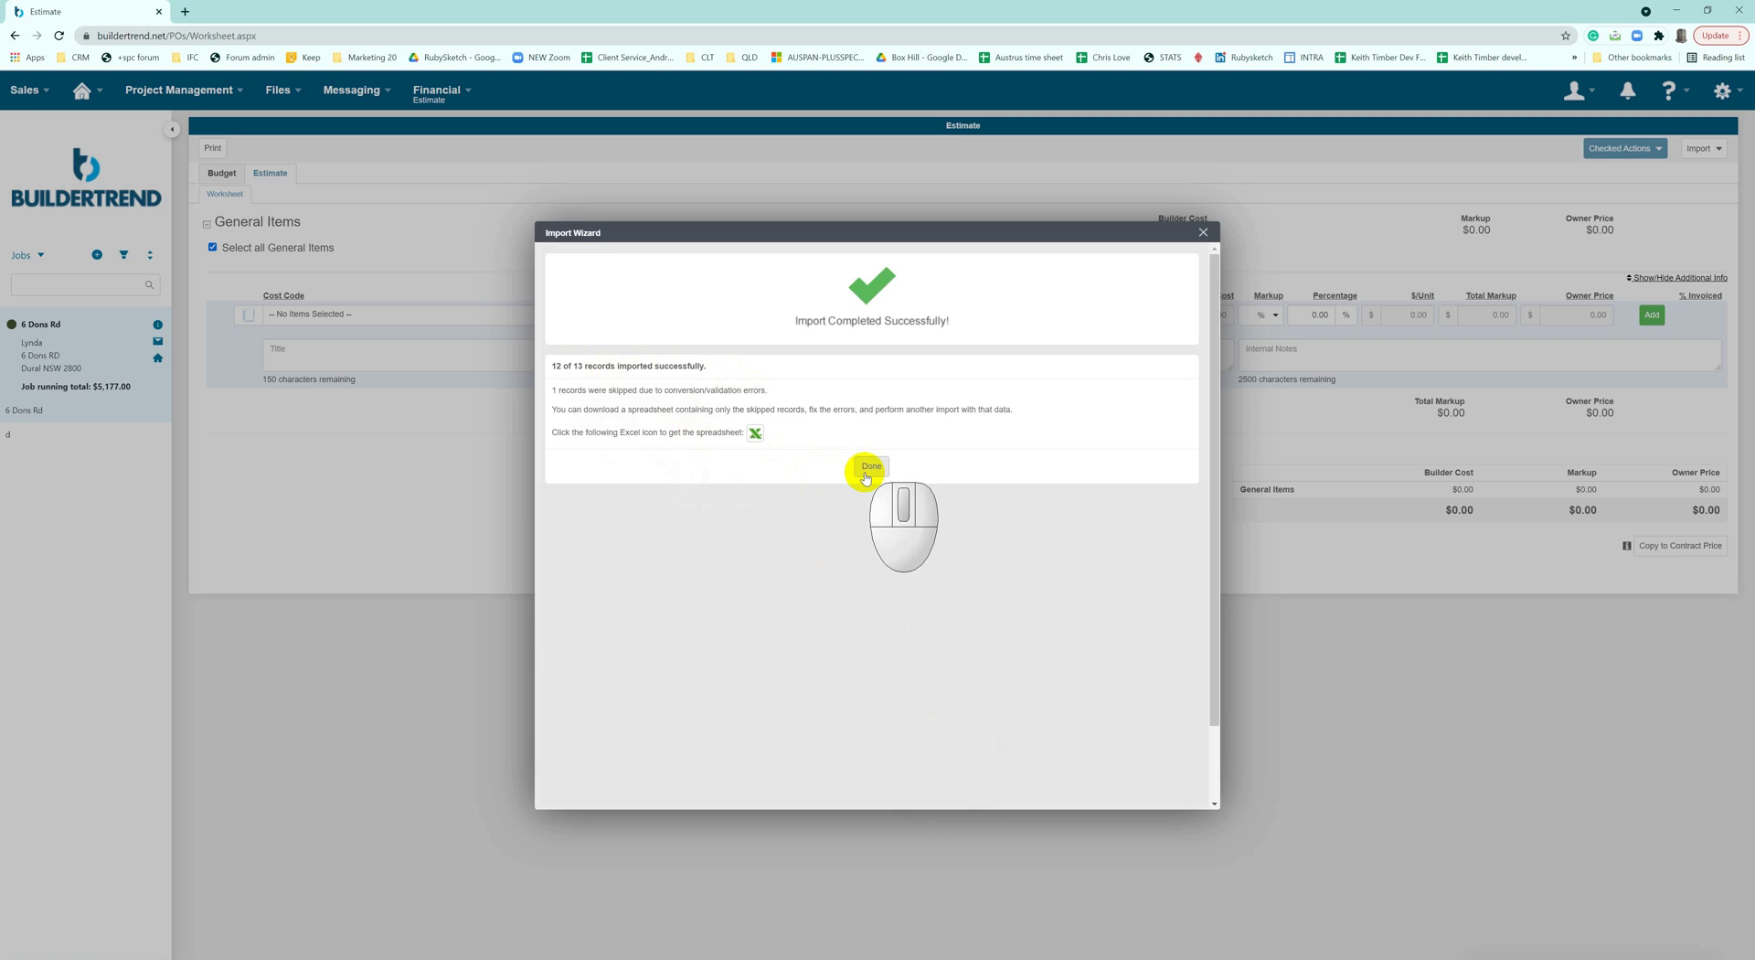
click(866, 475)
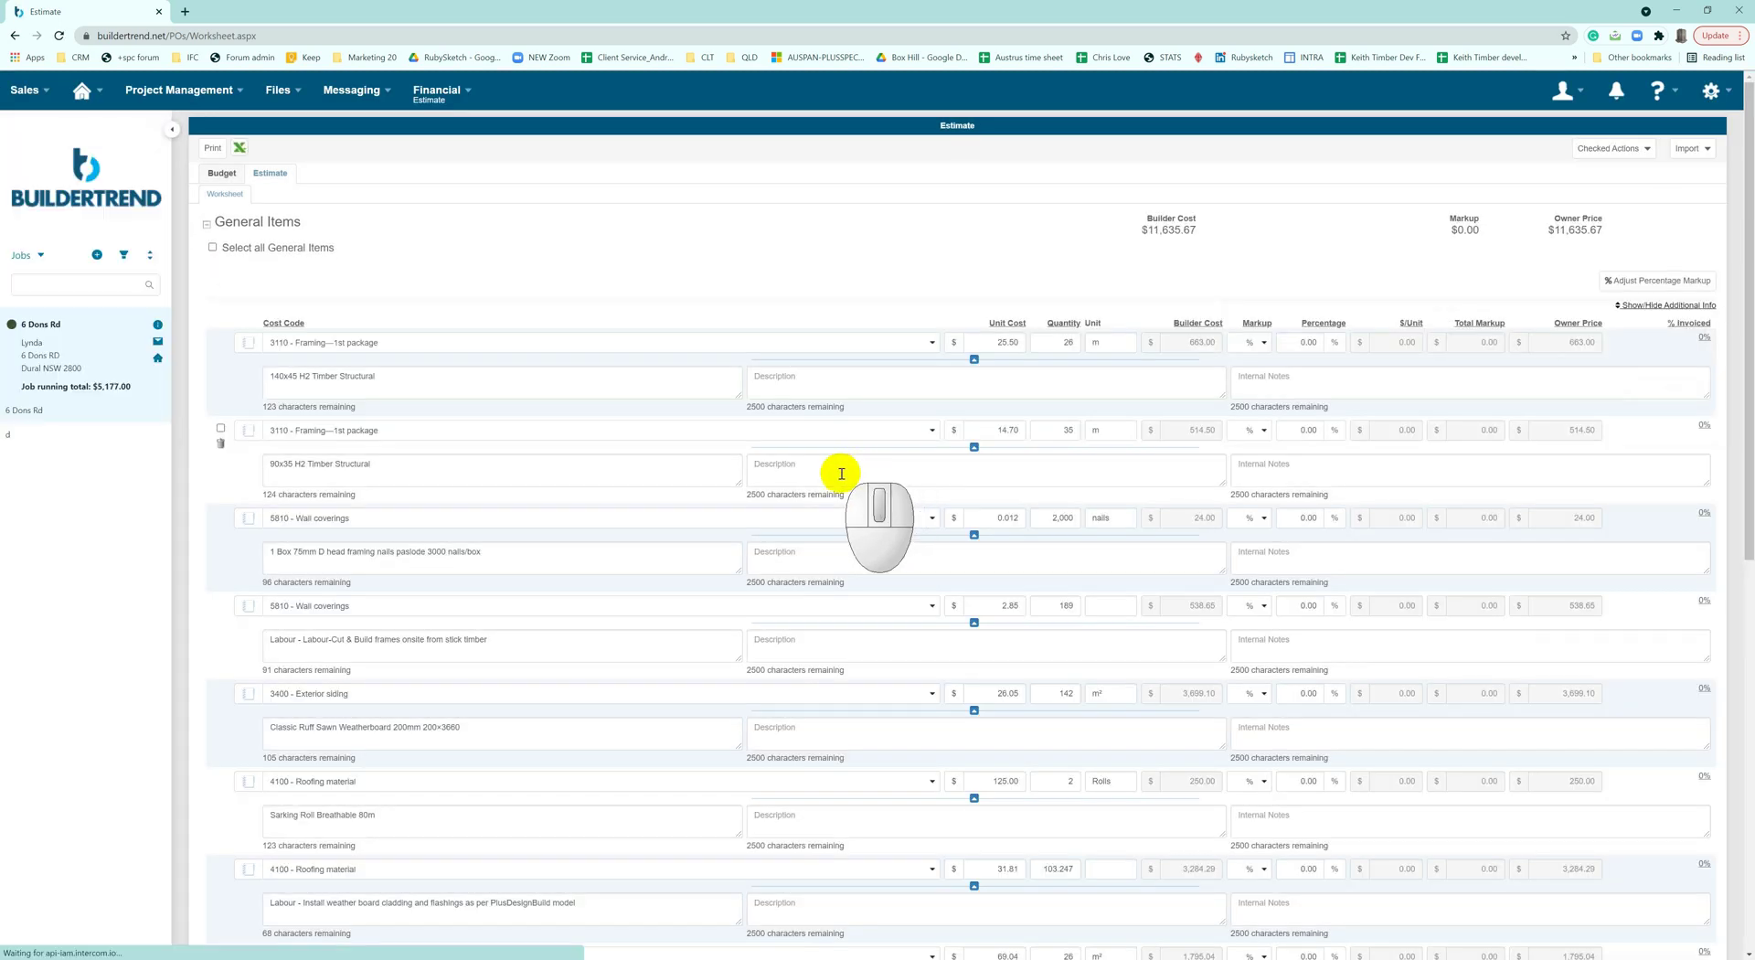
Step: Check the titles of the two structural timber lines under 3110 - Framing—1st package in the imported estimate
drag(388, 380, 284, 376)
drag(377, 464, 336, 465)
triple_click(336, 466)
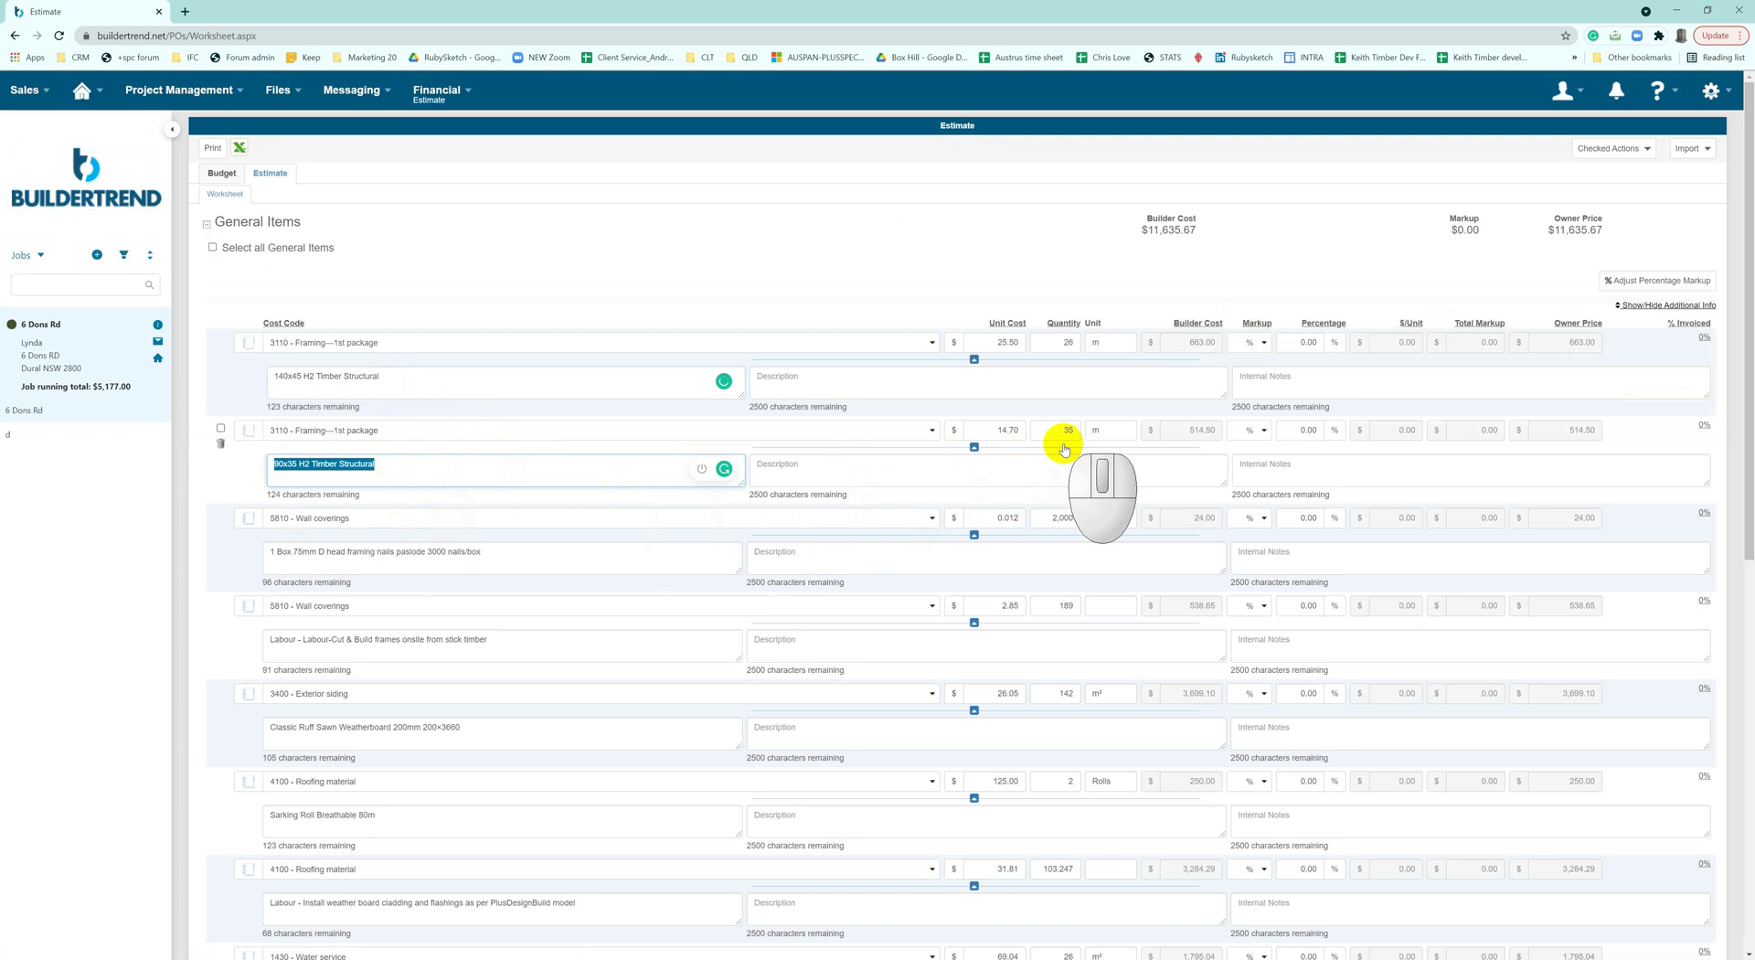